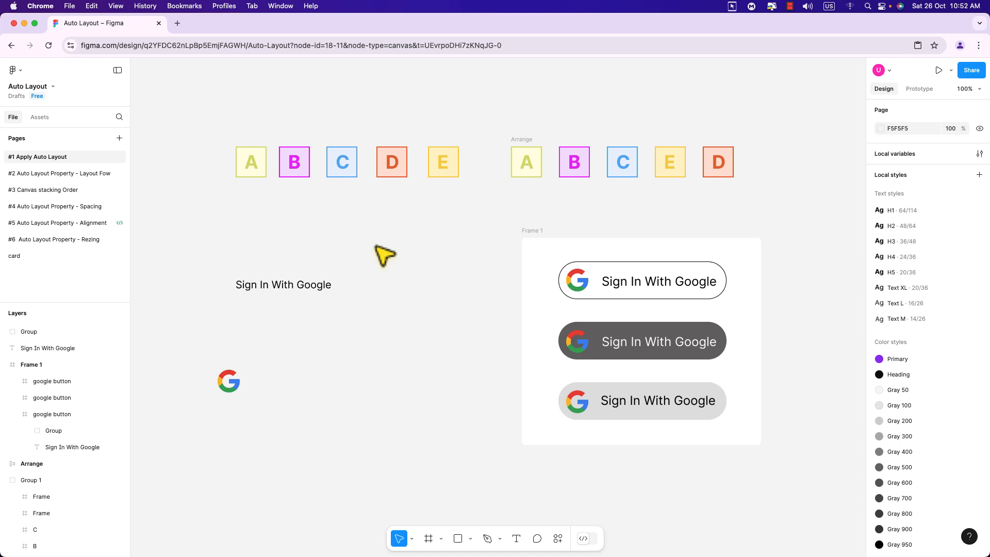
Add auto layout to the standalone "Sign In With Google" text.
{"action": "left_click", "coordinate": [261, 289]}
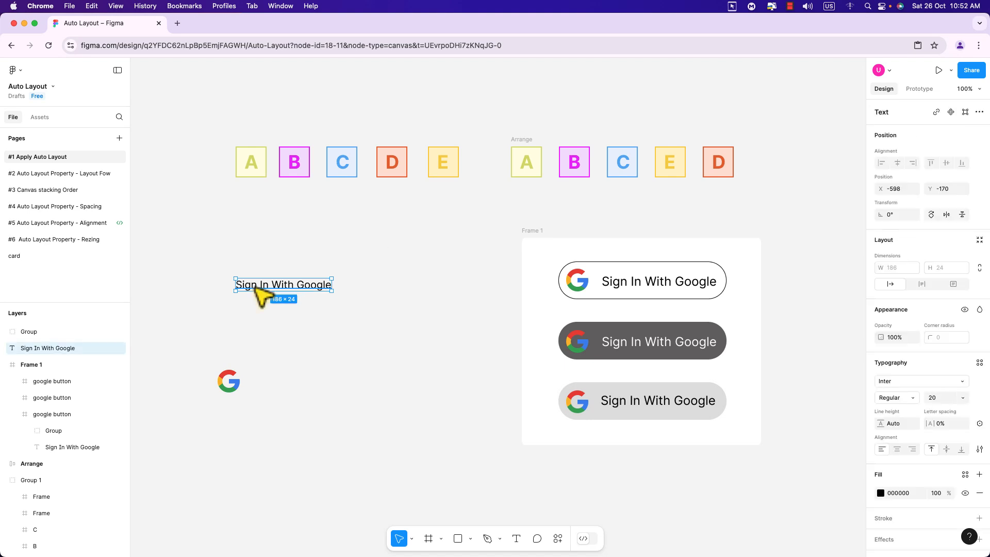
{"action": "left_click", "coordinate": [355, 303]}
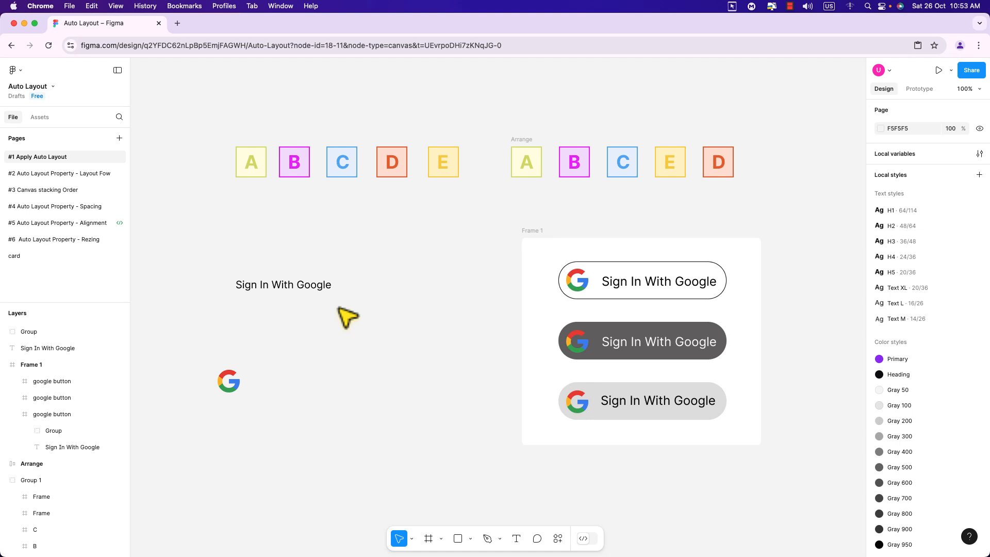
{"action": "left_click", "coordinate": [317, 290]}
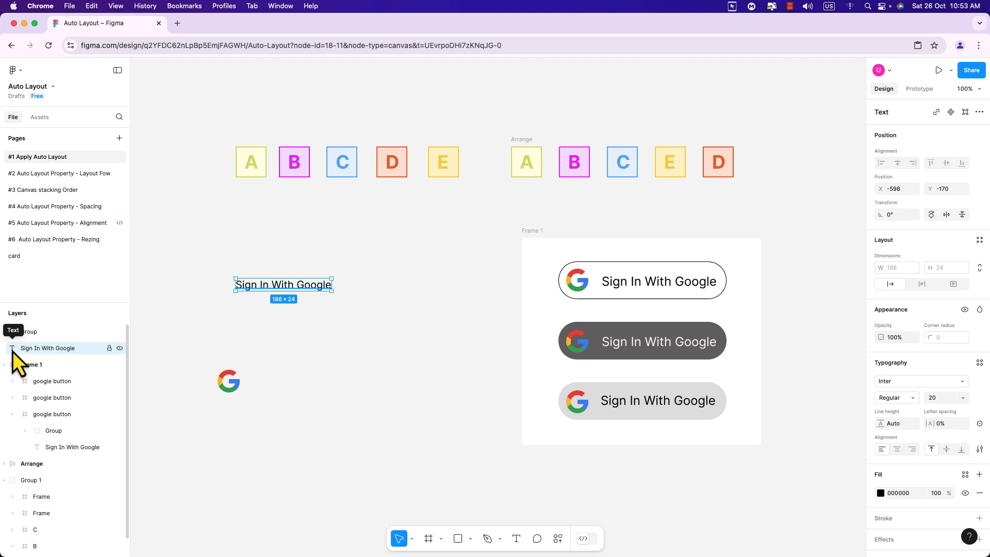
{"action": "right_click", "coordinate": [316, 288]}
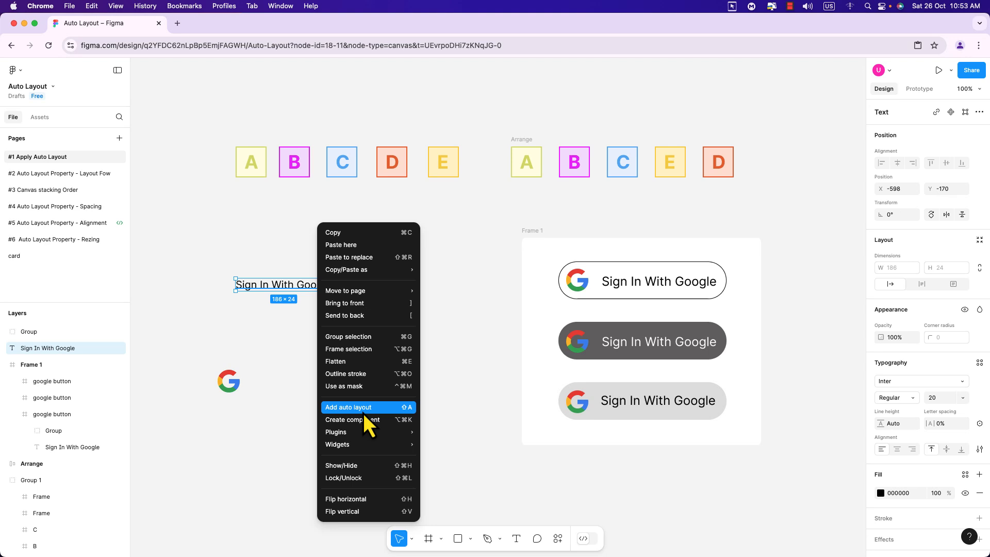
{"action": "key", "text": "shift+a"}
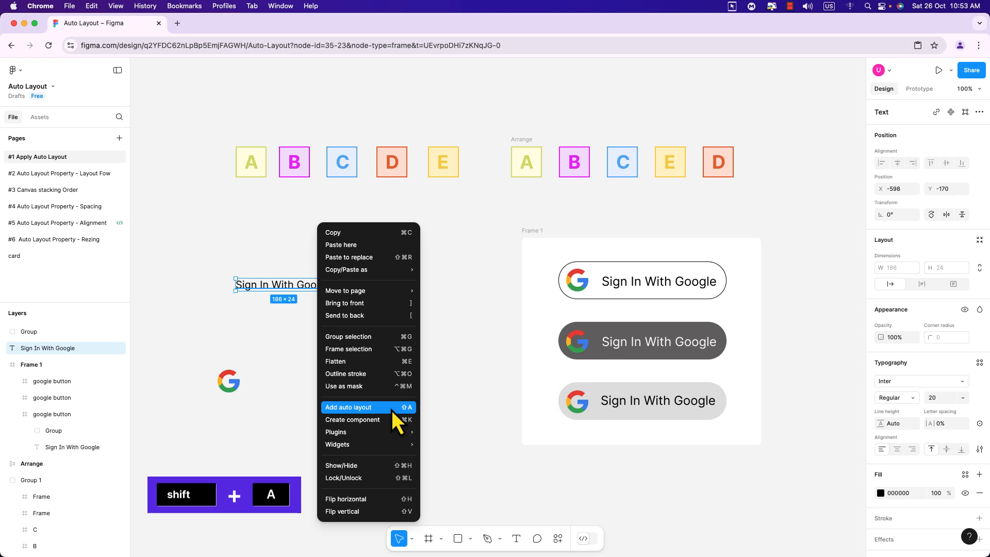
{"action": "left_click", "coordinate": [391, 410]}
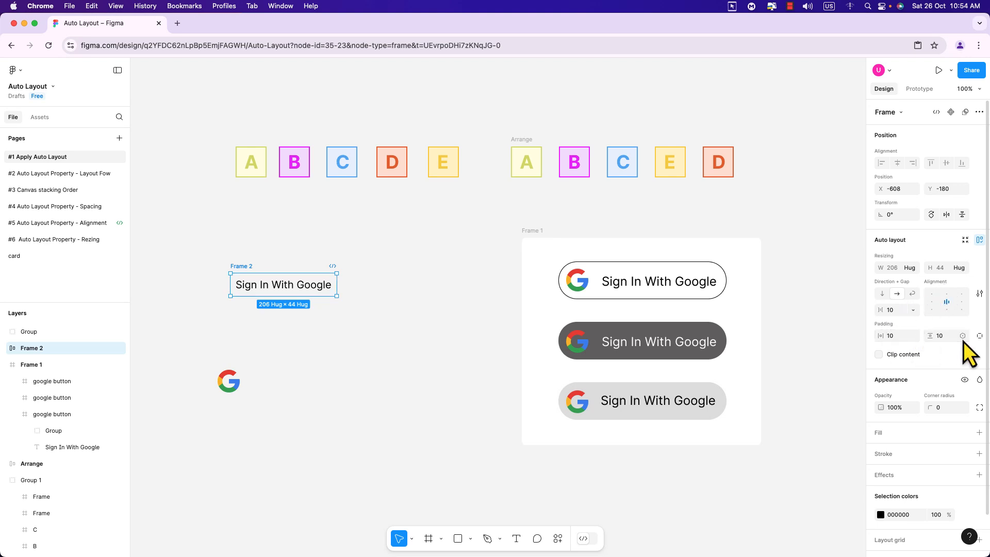
Compare the layout properties of the loose Google logo group, the "Sign In With Google" text and its auto layout frame.
{"action": "left_click", "coordinate": [283, 397]}
{"action": "left_click", "coordinate": [233, 384]}
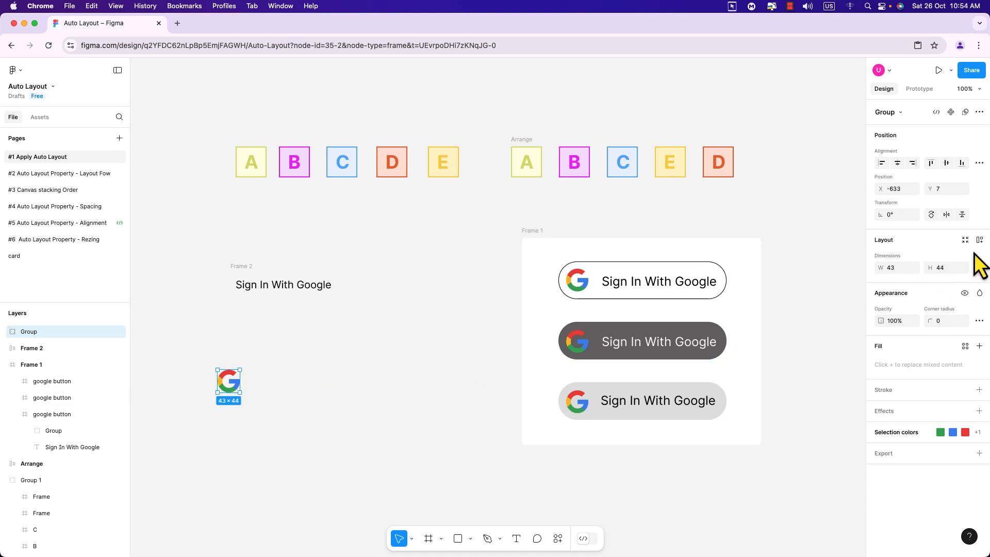
{"action": "left_click", "coordinate": [342, 344]}
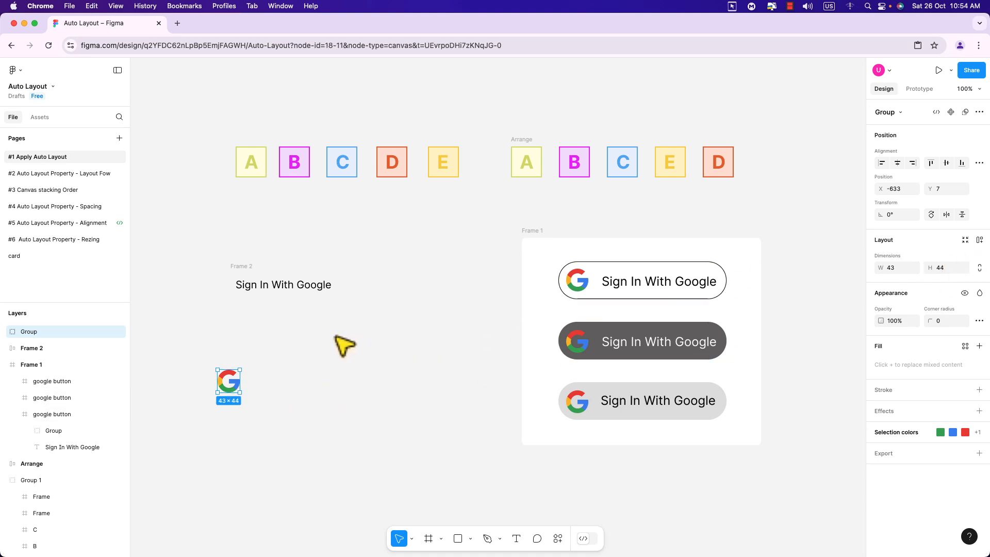
{"action": "left_click", "coordinate": [325, 287]}
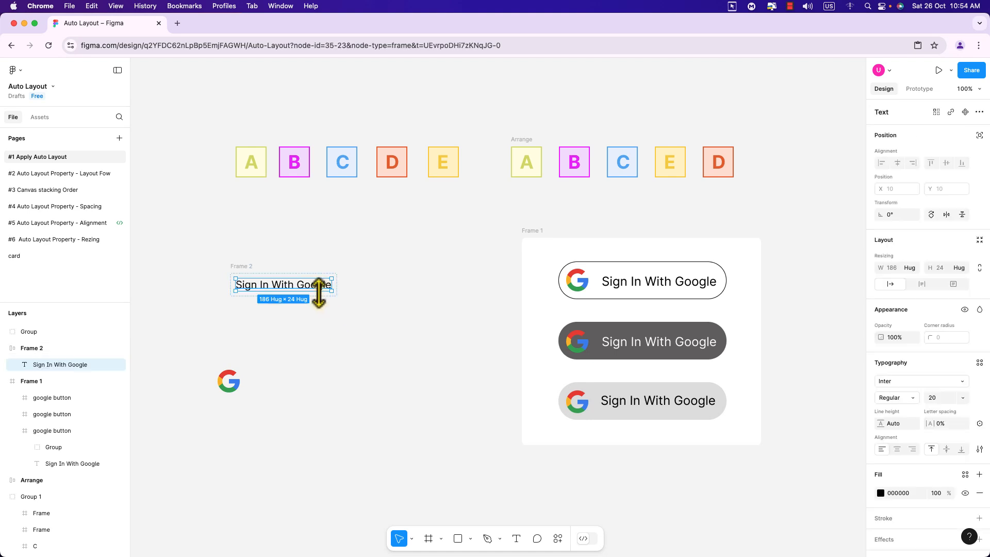
{"action": "left_click", "coordinate": [461, 321]}
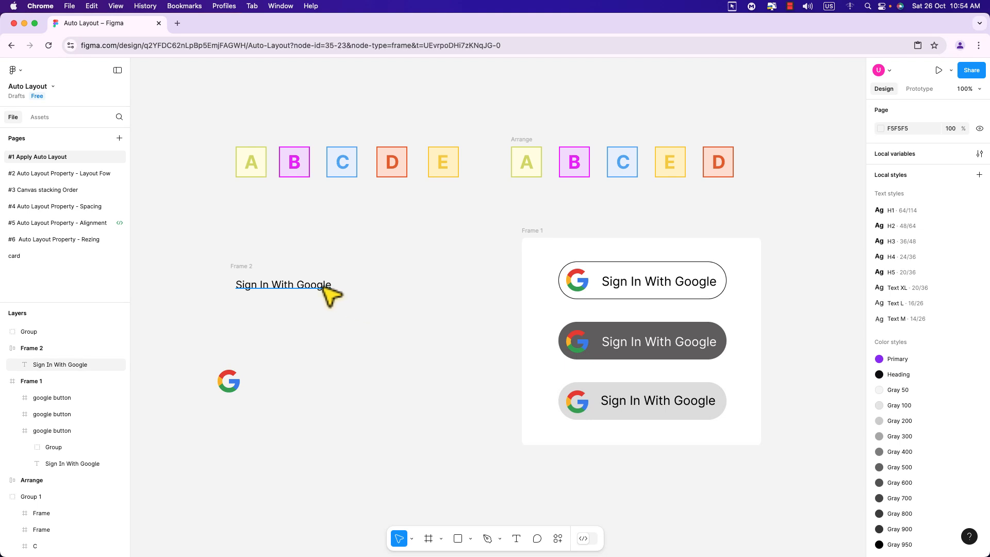
{"action": "left_click", "coordinate": [325, 286]}
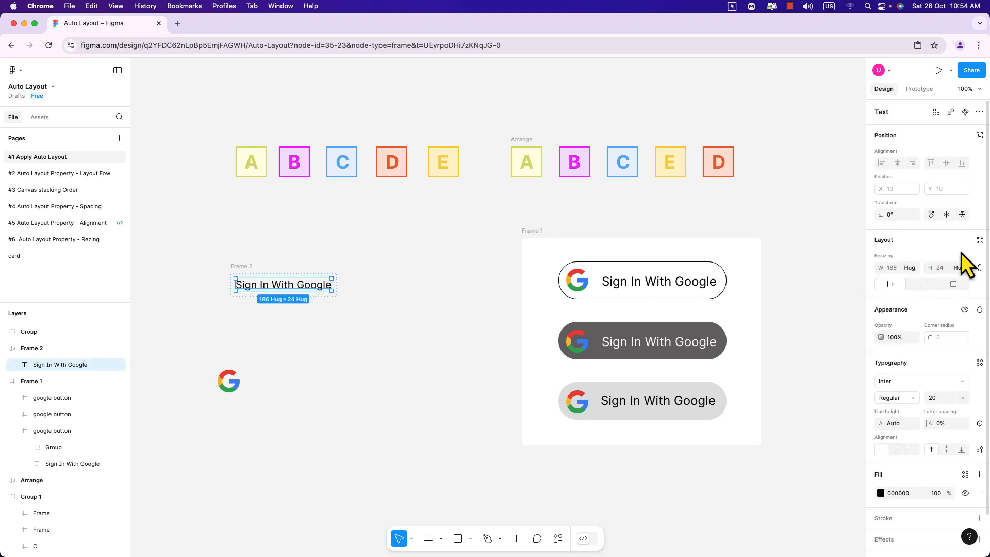
{"action": "left_click", "coordinate": [85, 351]}
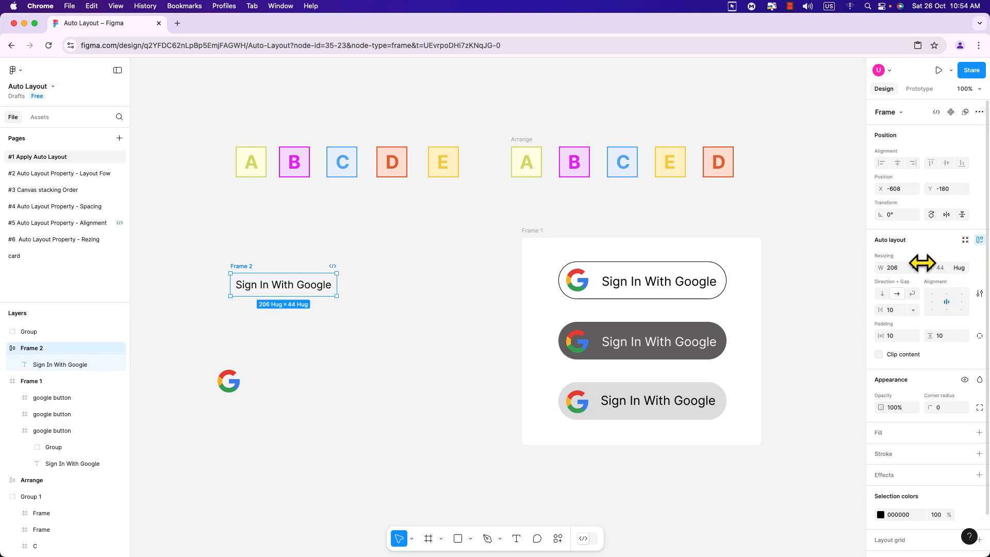
{"action": "left_click", "coordinate": [451, 347]}
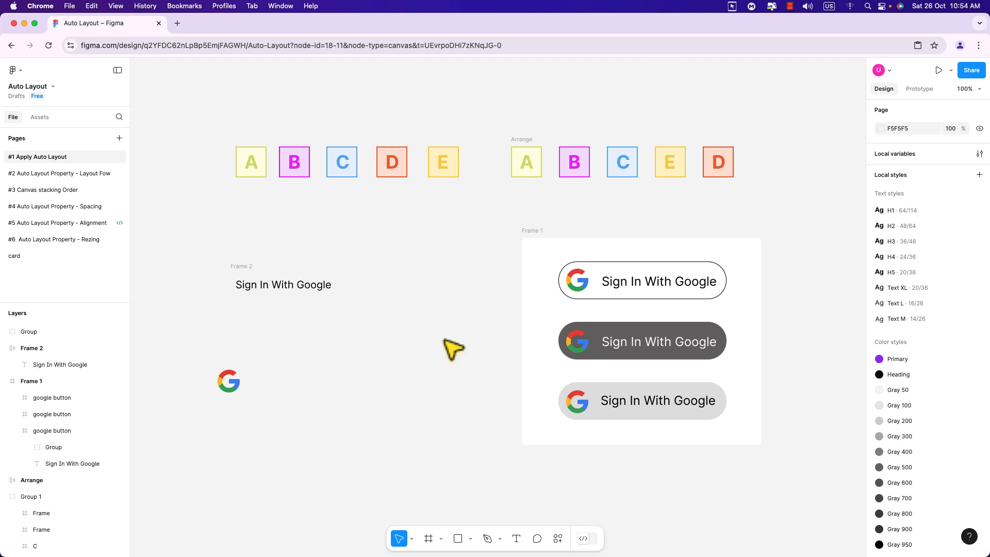
{"action": "left_click", "coordinate": [319, 289]}
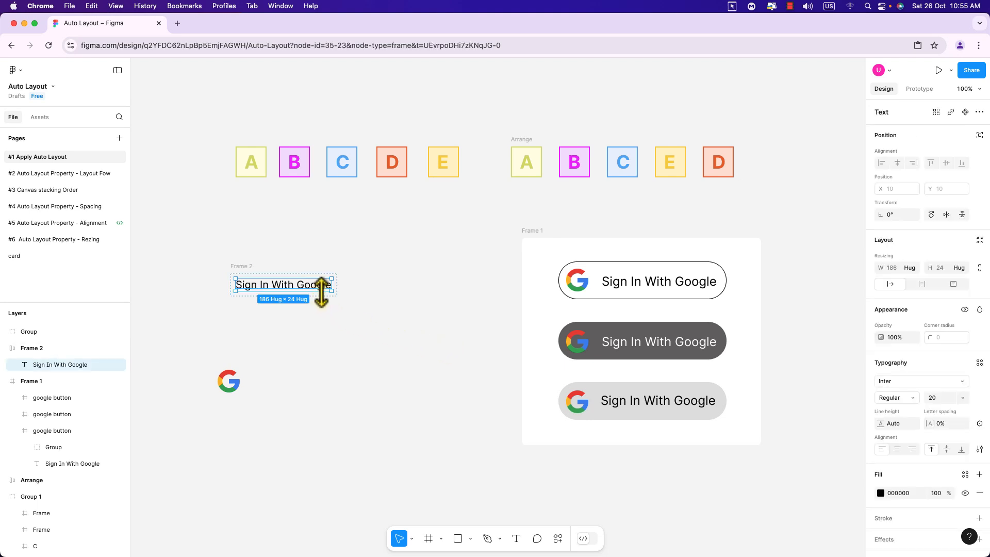
Move the Google logo group into the auto layout Frame 2, in front of the "Sign In With Google" text.
{"action": "left_click", "coordinate": [274, 385]}
{"action": "left_click", "coordinate": [232, 386]}
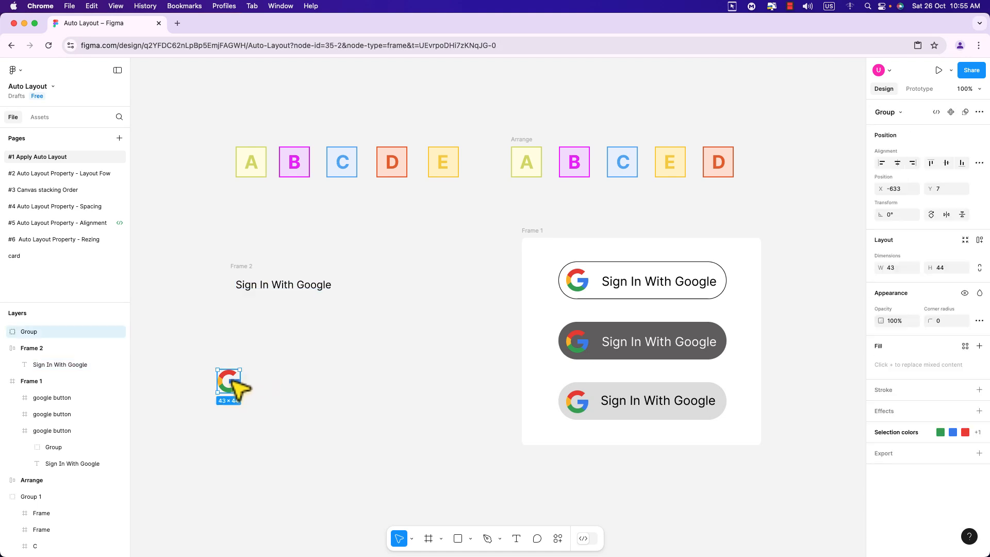
{"action": "left_click_drag", "start_coordinate": [232, 382], "coordinate": [254, 284]}
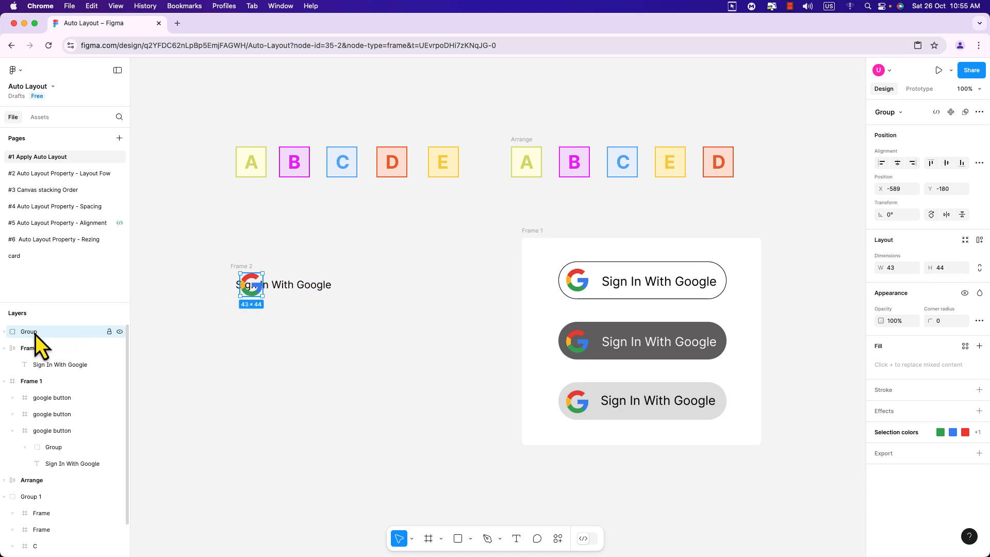
{"action": "left_click_drag", "start_coordinate": [33, 351], "coordinate": [34, 357]}
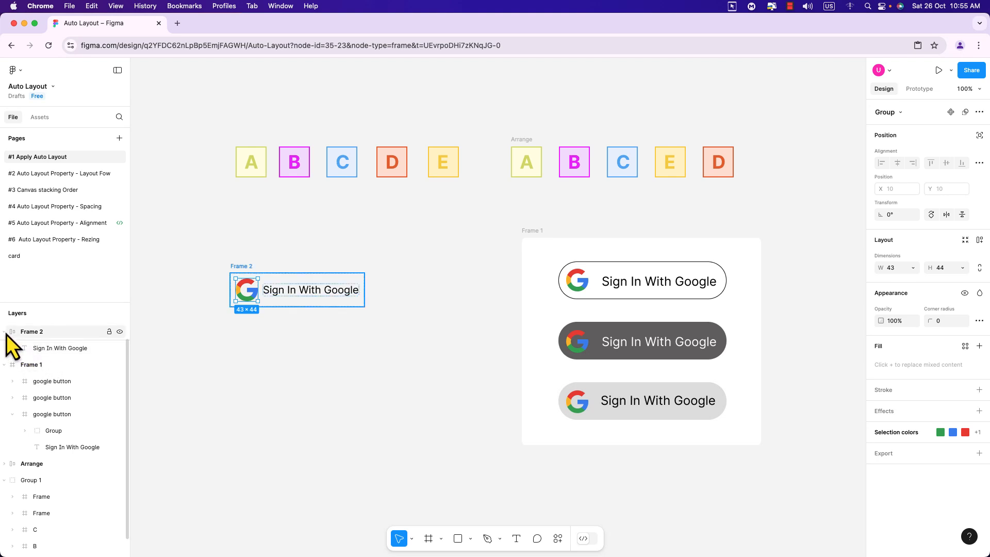
{"action": "scroll", "coordinate": [7, 335], "scroll_direction": "down", "scroll_amount": 1}
{"action": "scroll", "coordinate": [6, 335], "scroll_direction": "up", "scroll_amount": 2}
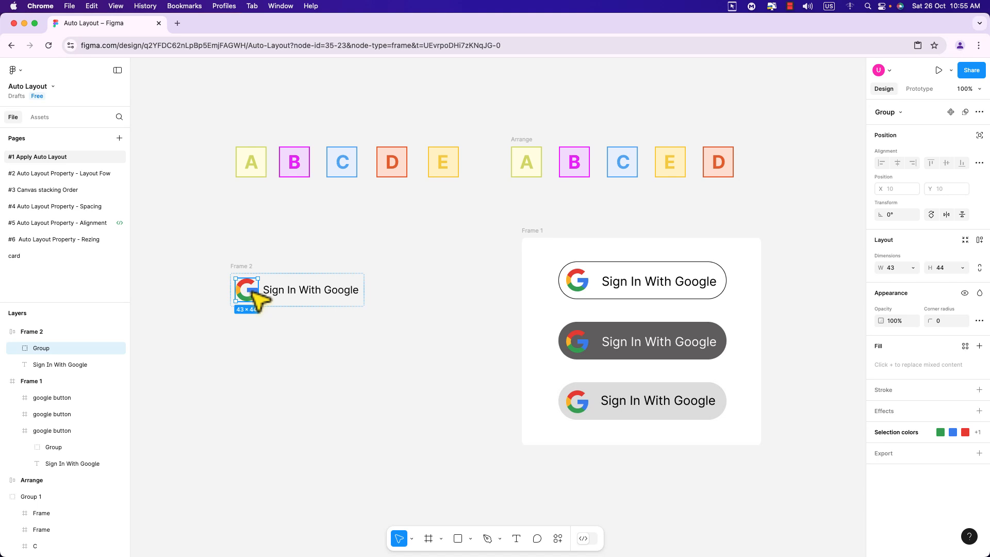
{"action": "left_click", "coordinate": [353, 249]}
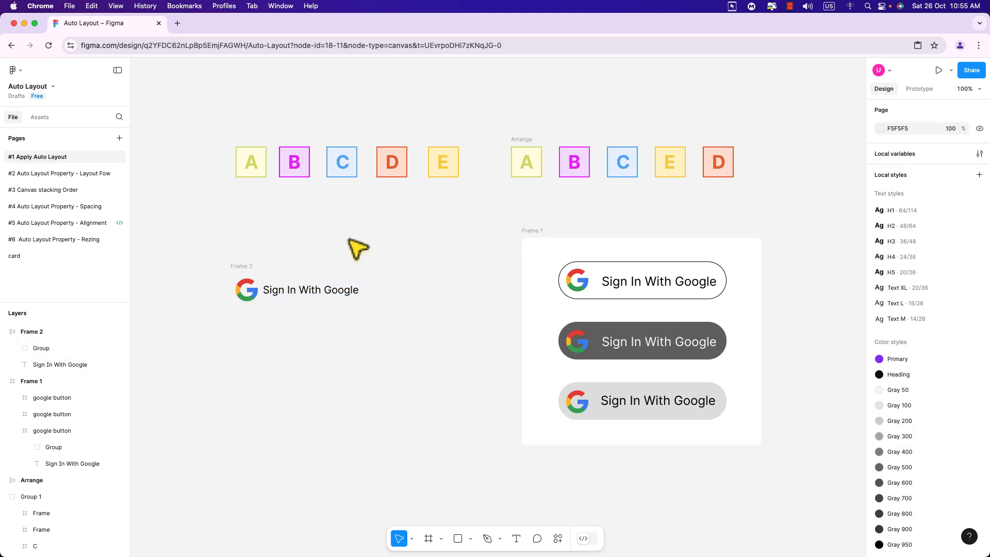
Apply auto layout to the group of A, B, C, D and E squares.
{"action": "left_click", "coordinate": [453, 160]}
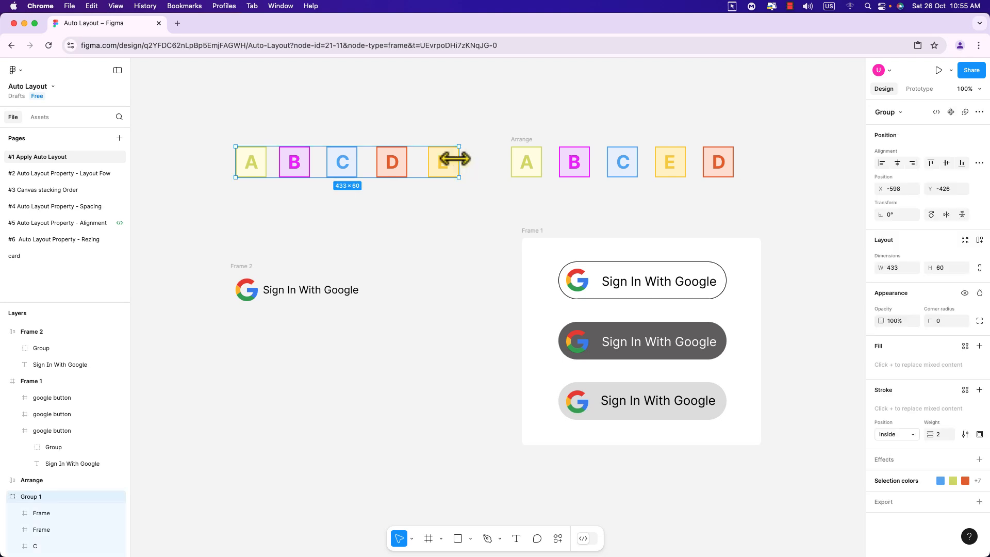
{"action": "scroll", "coordinate": [72, 361], "scroll_direction": "down", "scroll_amount": 2}
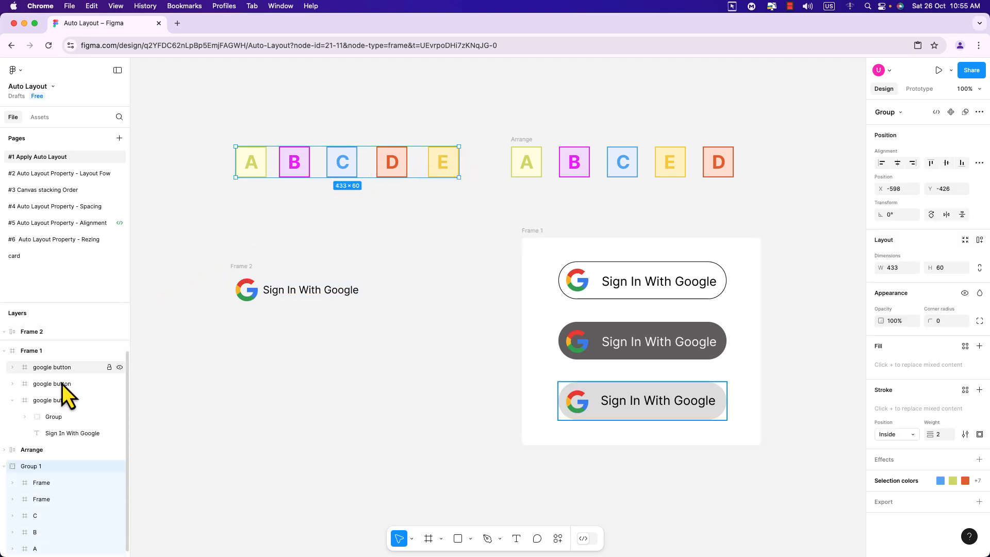
{"action": "key", "text": "shift+a"}
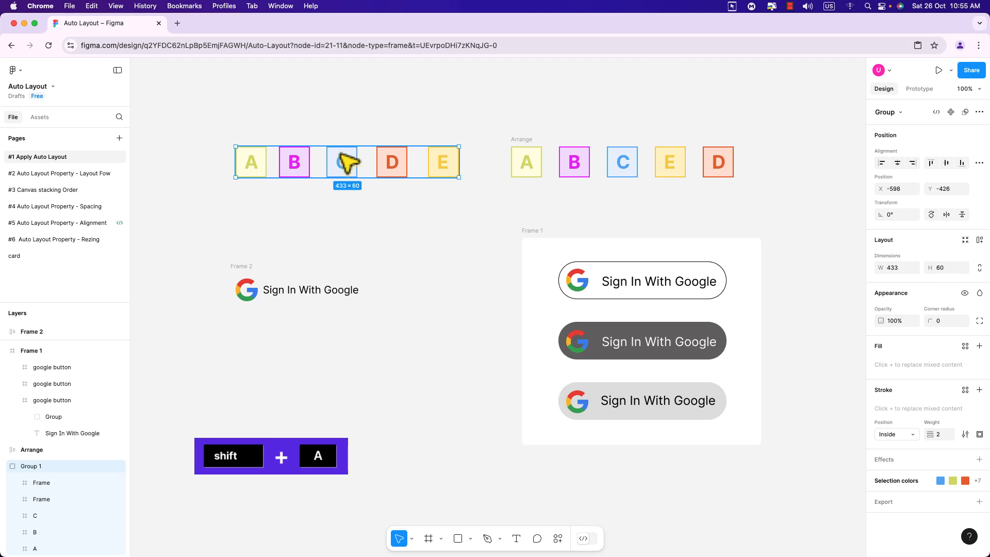
{"action": "key", "text": "shift+a"}
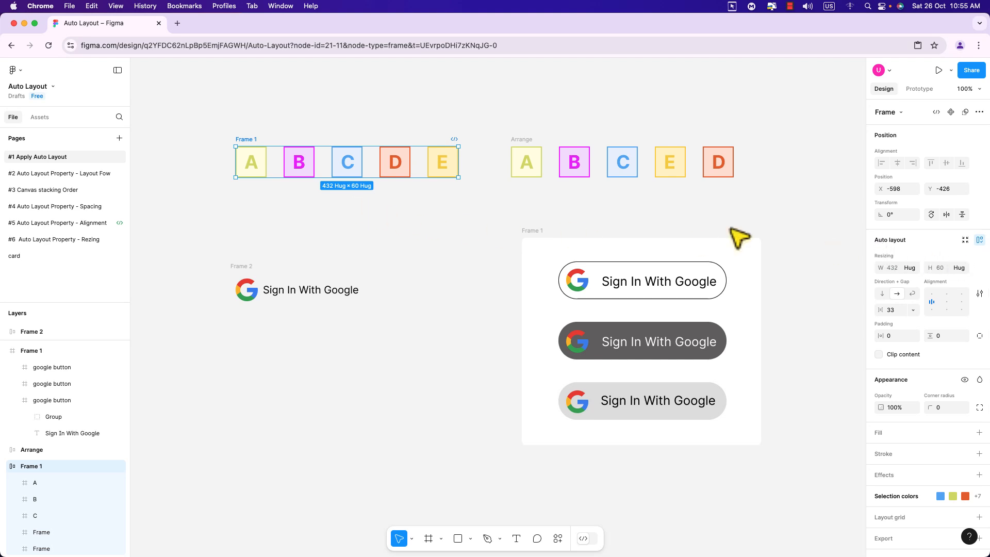
{"action": "left_click", "coordinate": [393, 214]}
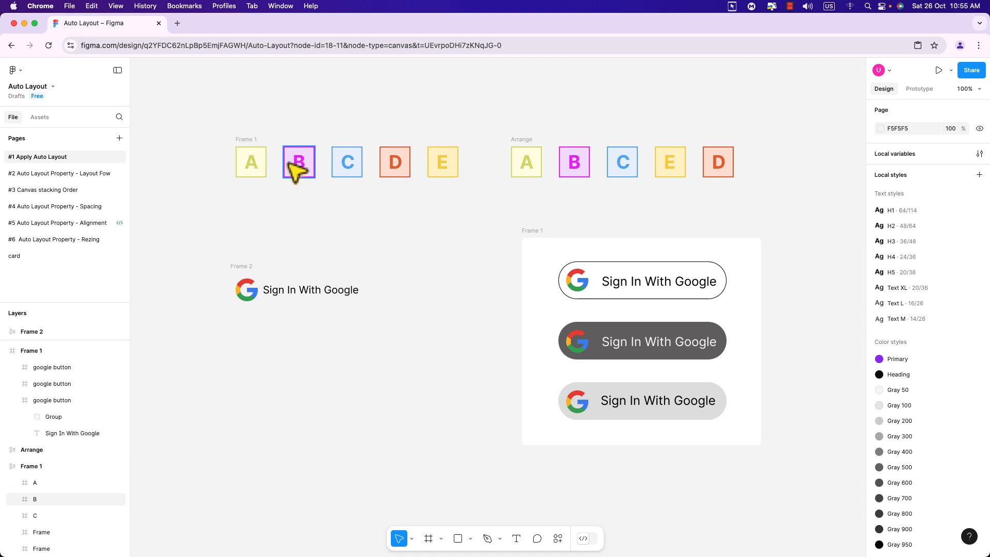
Move the B square out of the A–E auto layout row to just below it.
{"action": "left_click", "coordinate": [303, 171]}
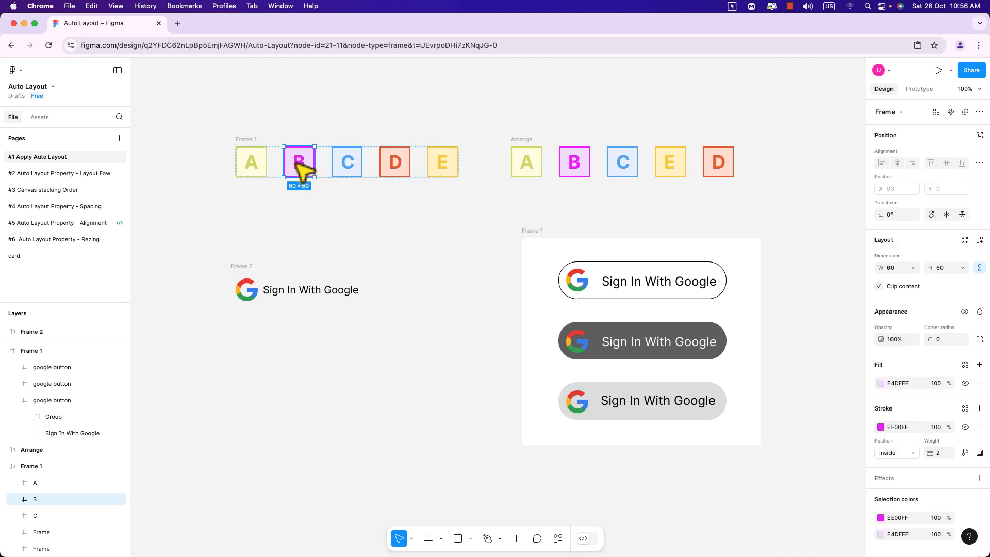
{"action": "left_click_drag", "start_coordinate": [305, 170], "coordinate": [307, 216]}
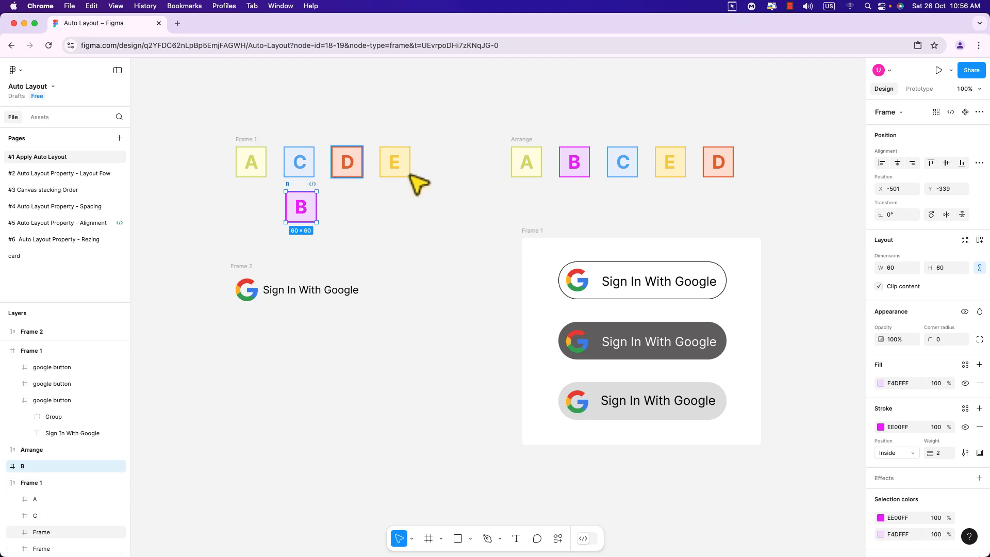
{"action": "left_click", "coordinate": [593, 194]}
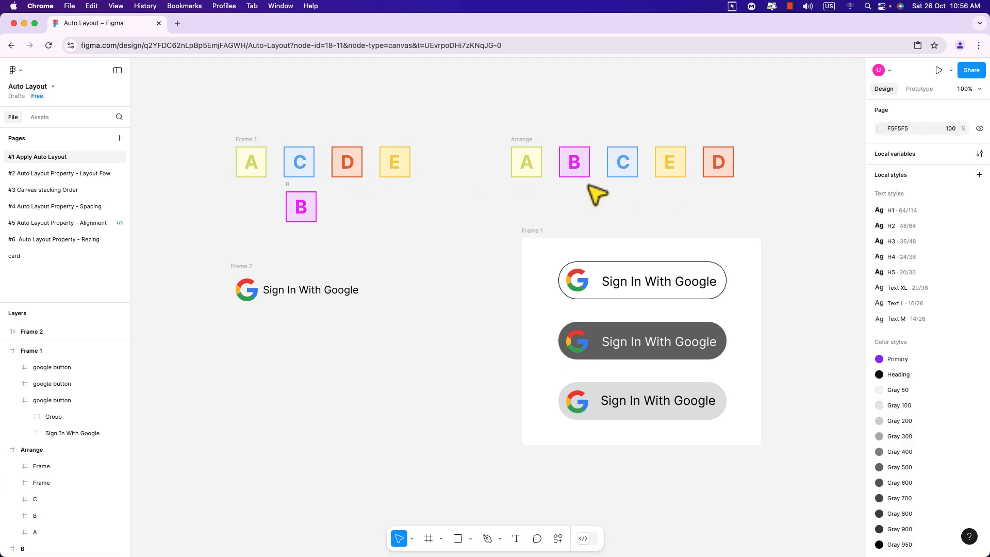
Move the B square out of the Arrange frame to just below the frame's D square.
{"action": "left_click", "coordinate": [528, 143]}
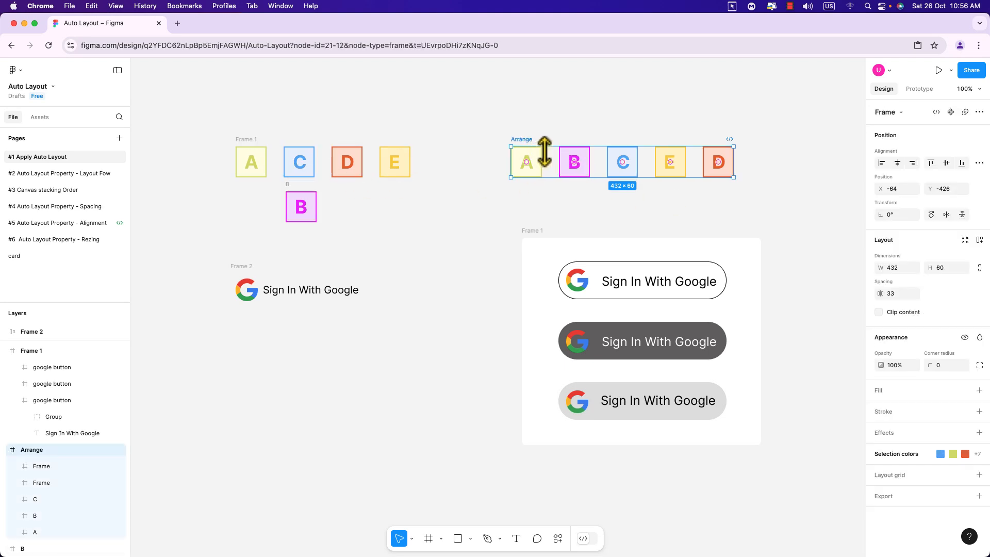
{"action": "left_click_drag", "start_coordinate": [577, 160], "coordinate": [731, 192]}
{"action": "double_click", "coordinate": [576, 146]}
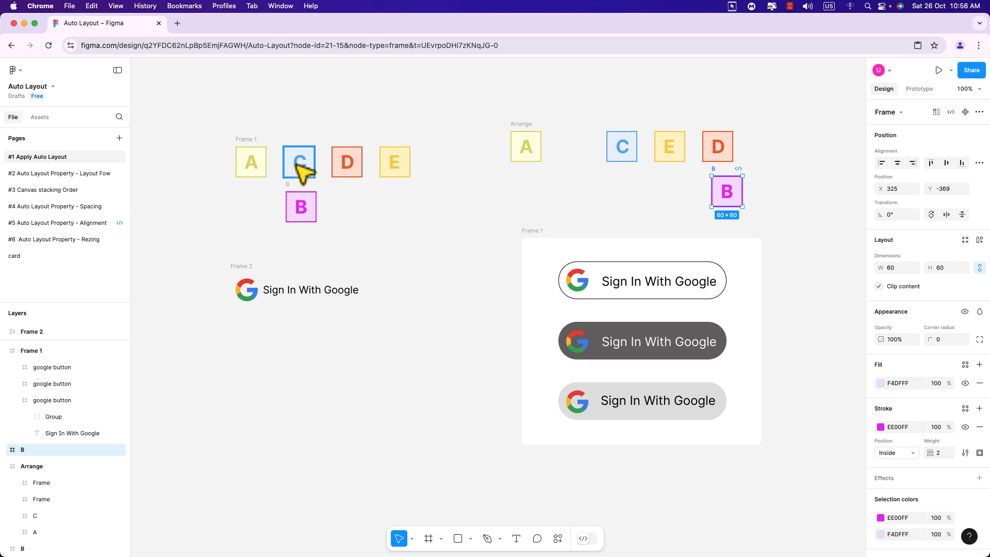
Move the D square out of the auto layout row, placing it beside the detached B square.
{"action": "left_click", "coordinate": [346, 164]}
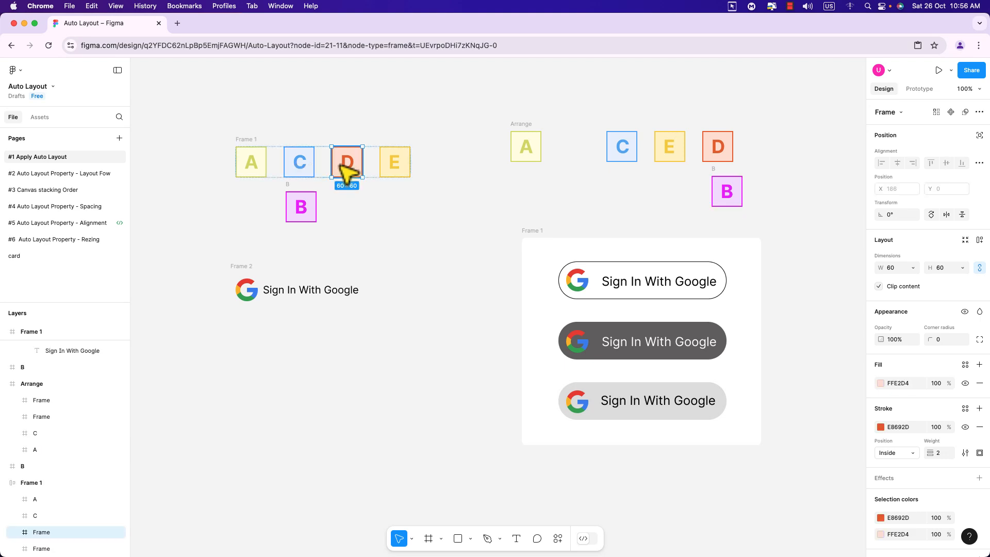
{"action": "left_click_drag", "start_coordinate": [342, 164], "coordinate": [342, 210]}
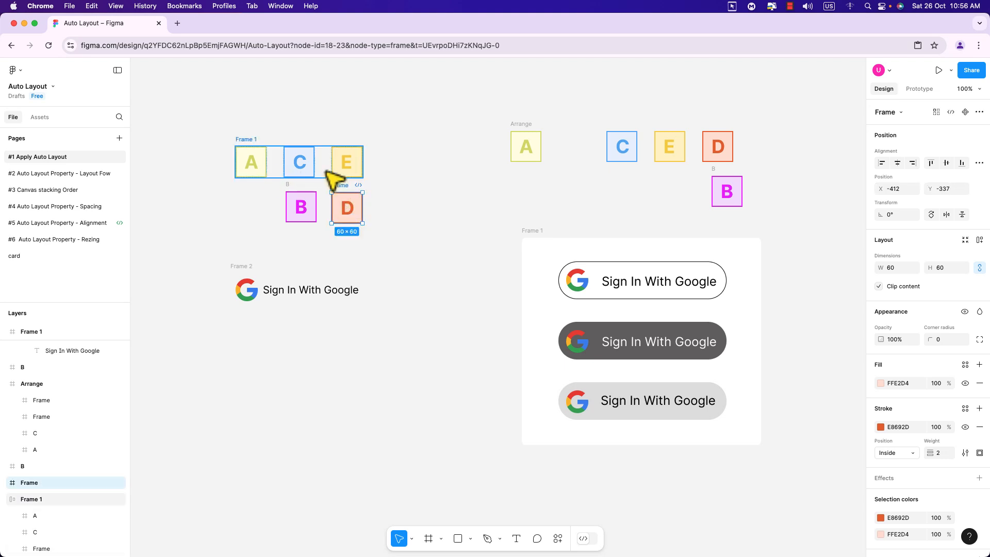
Move the detached B square back into the Frame 1 auto layout row, between A and C.
{"action": "left_click", "coordinate": [306, 205]}
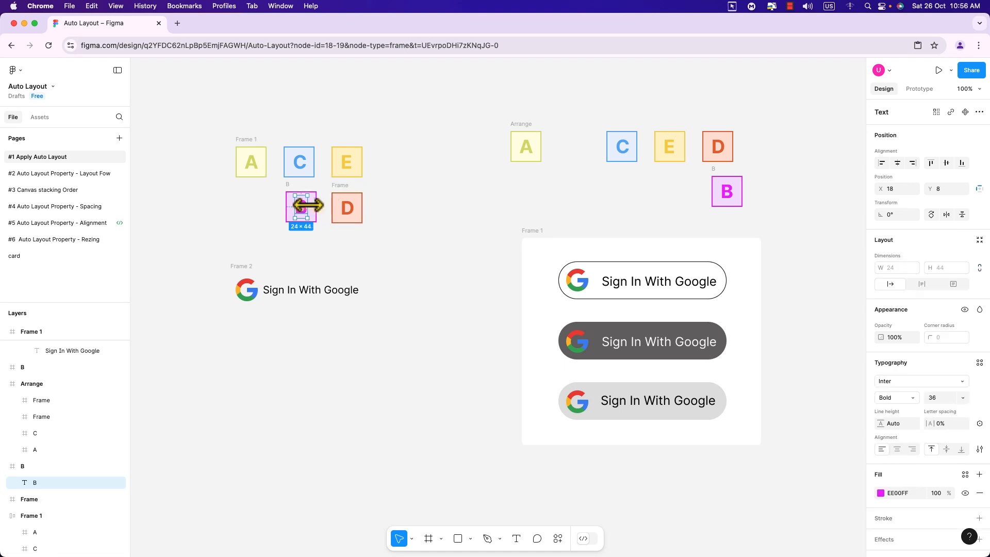
{"action": "left_click", "coordinate": [321, 202]}
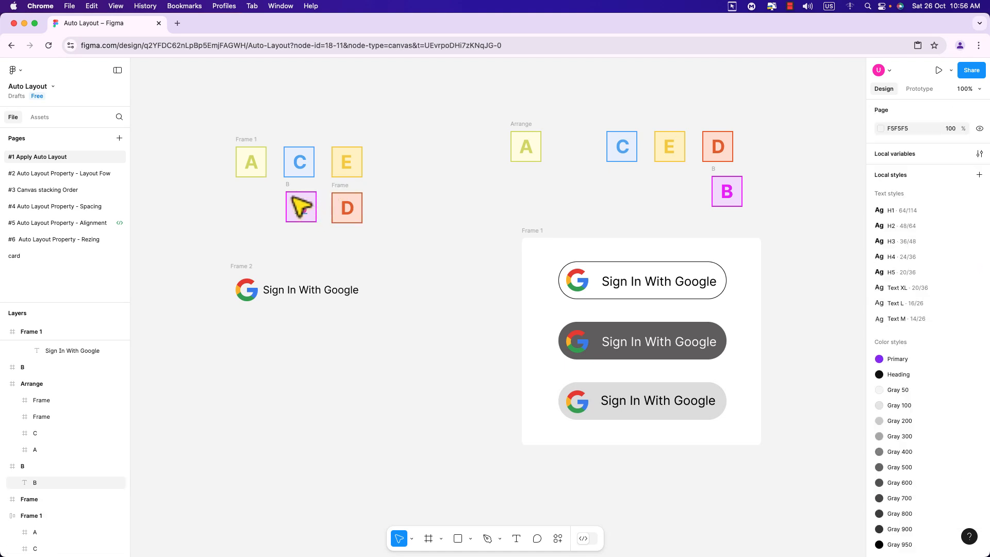
{"action": "left_click", "coordinate": [293, 197]}
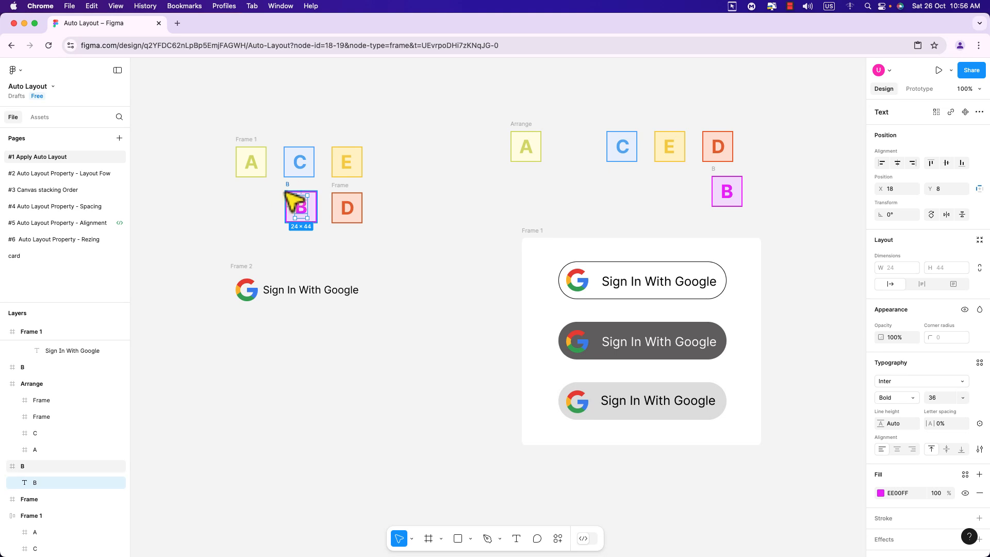
{"action": "left_click", "coordinate": [287, 193]}
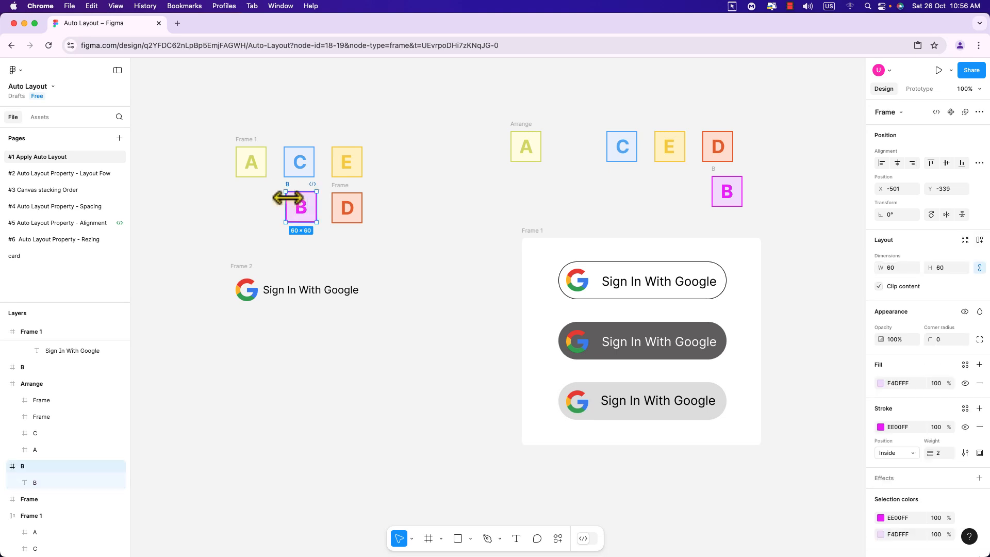
{"action": "left_click_drag", "start_coordinate": [301, 206], "coordinate": [277, 162]}
Move the detached D square back into the Frame 1 auto layout row, between C and E.
{"action": "left_click", "coordinate": [347, 206]}
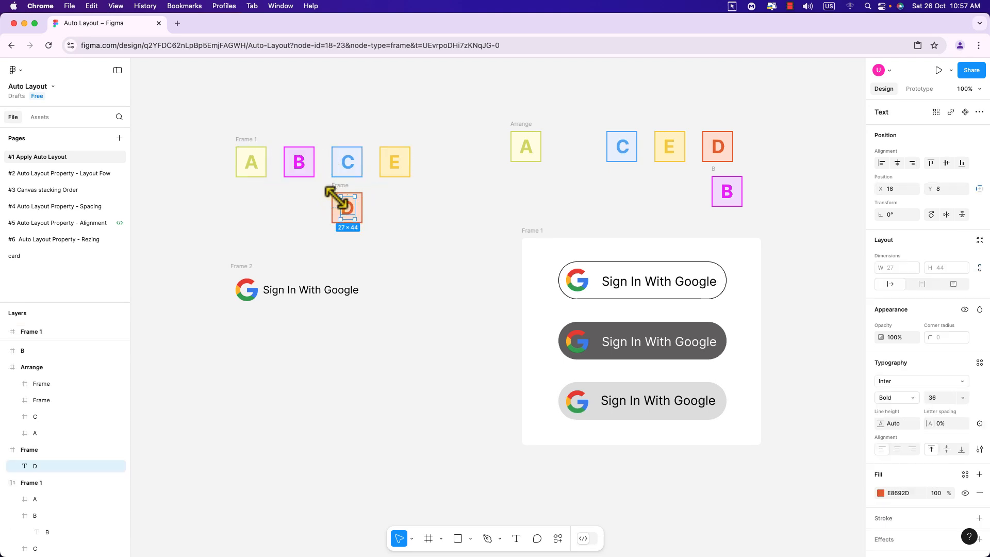
{"action": "left_click_drag", "start_coordinate": [333, 196], "coordinate": [378, 178]}
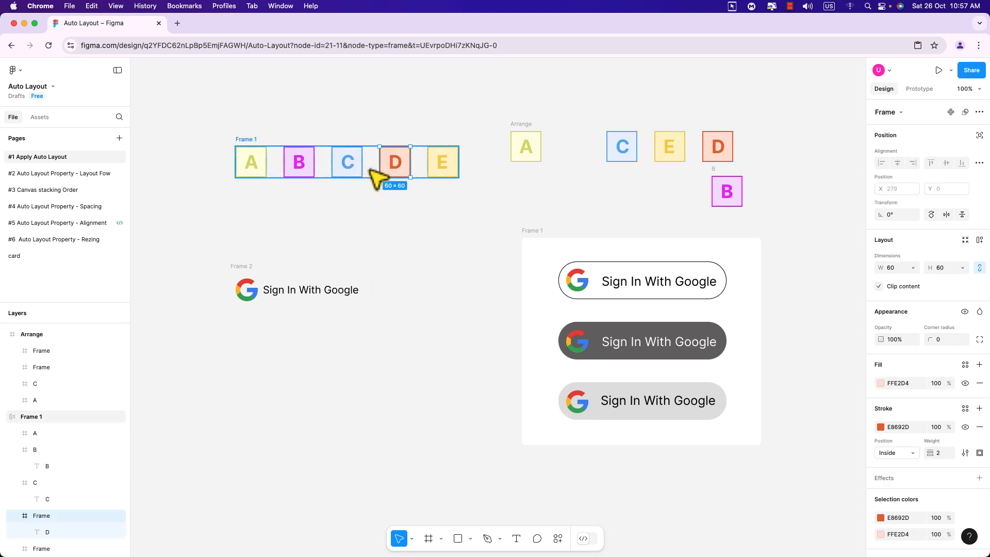
{"action": "left_click", "coordinate": [384, 201]}
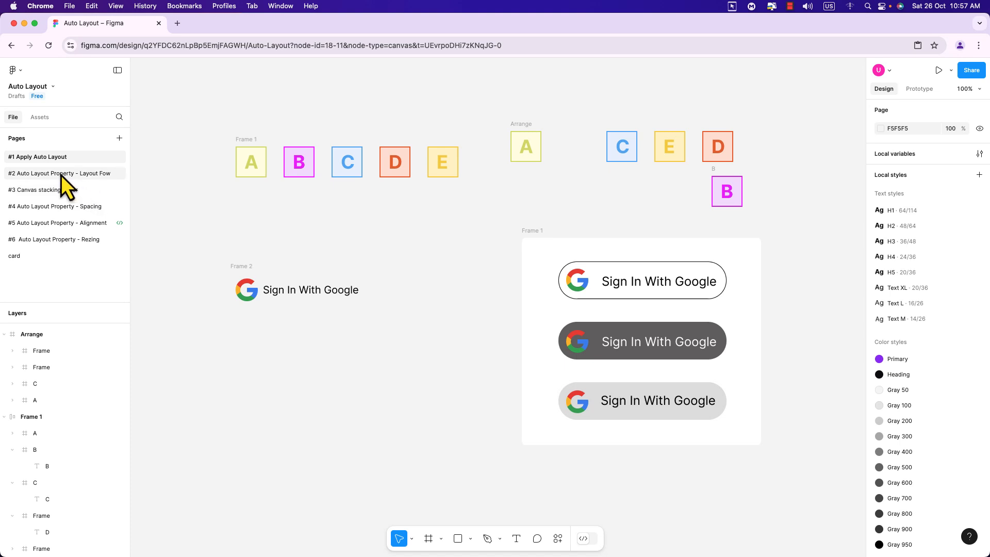
{"action": "left_click", "coordinate": [250, 143]}
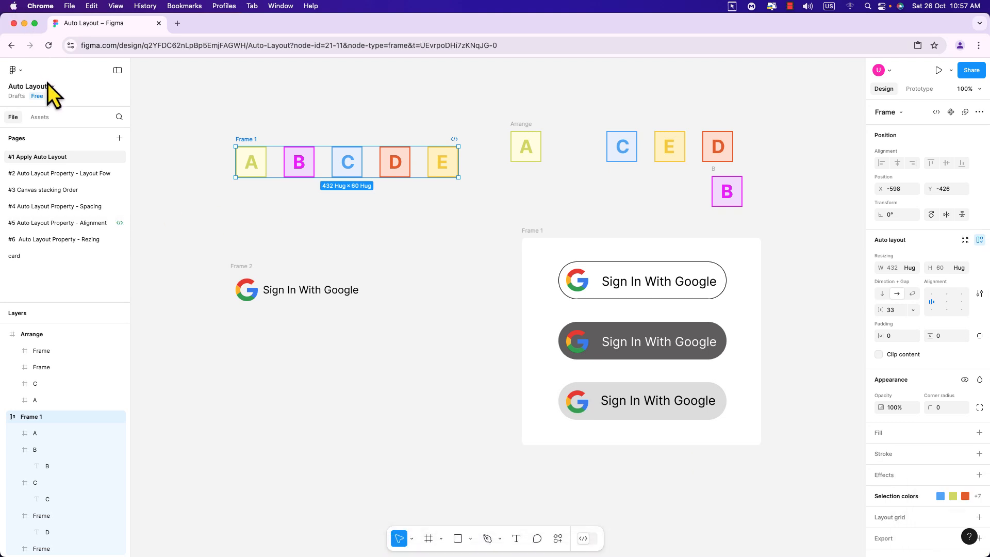
Open the #2 Auto Layout Property page and apply auto layout to the group of squares under the Horizontal label.
{"action": "left_click", "coordinate": [71, 174]}
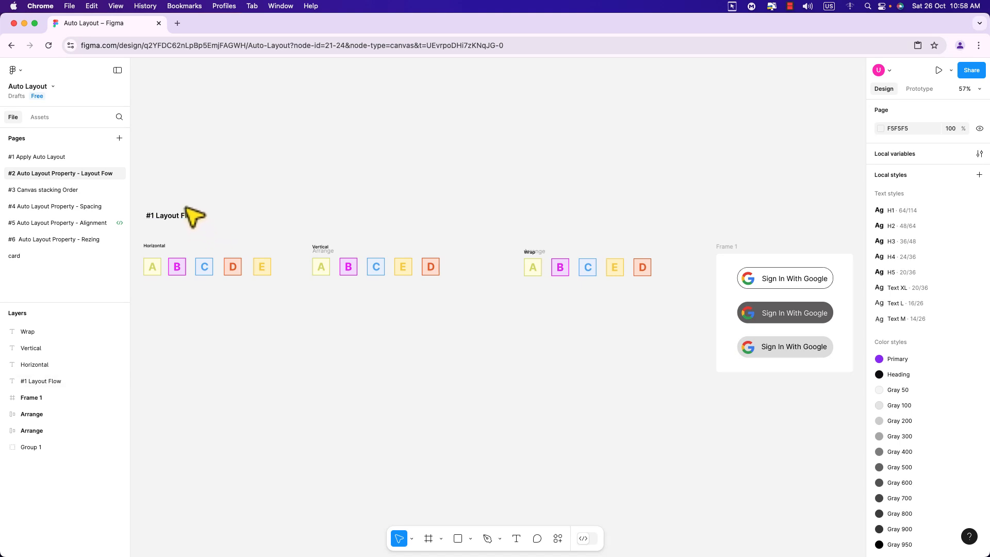
{"action": "scroll", "coordinate": [188, 205], "scroll_direction": "left", "scroll_amount": 2}
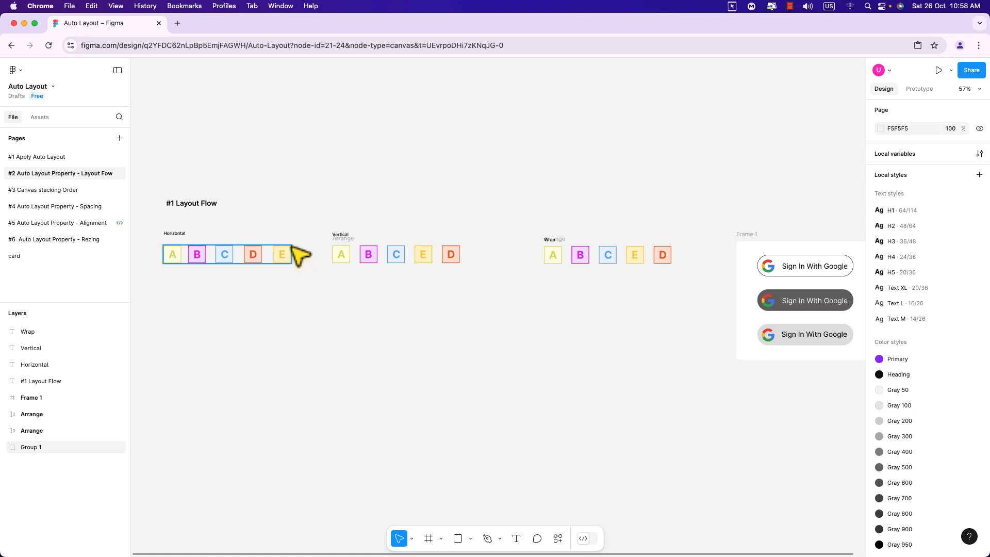
{"action": "left_click", "coordinate": [298, 253]}
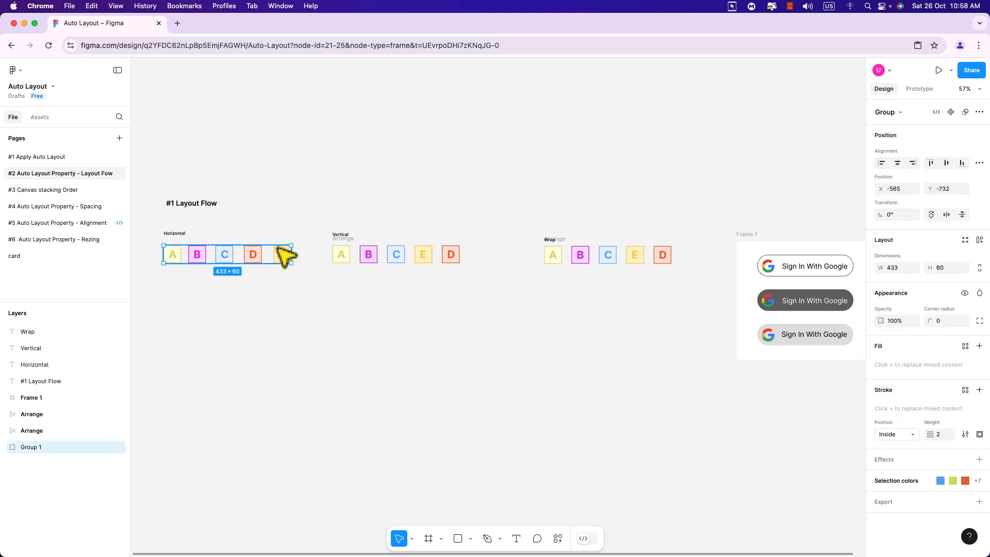
{"action": "key", "text": "shift+a"}
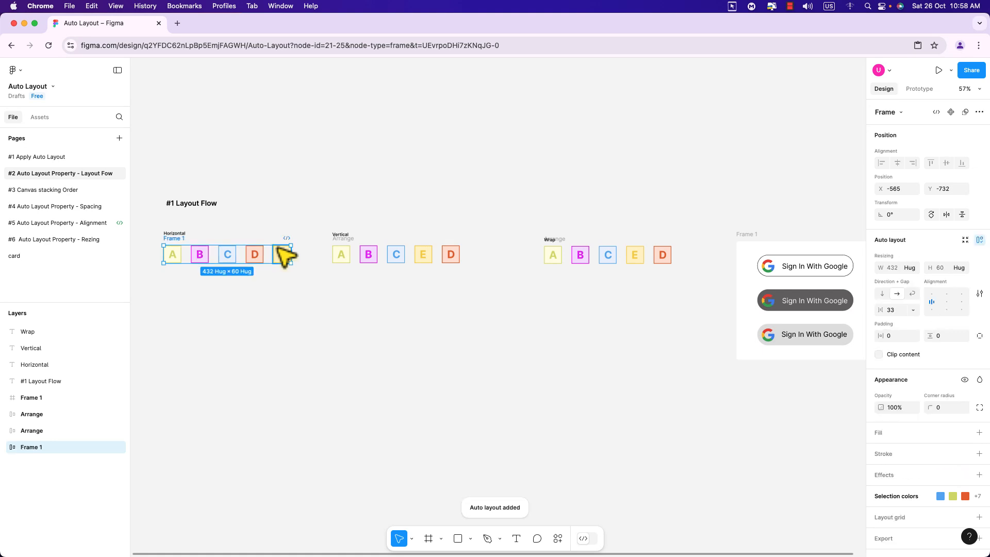
Try the vertical direction on the frame under the Horizontal label, and return it to horizontal.
{"action": "left_click", "coordinate": [883, 294]}
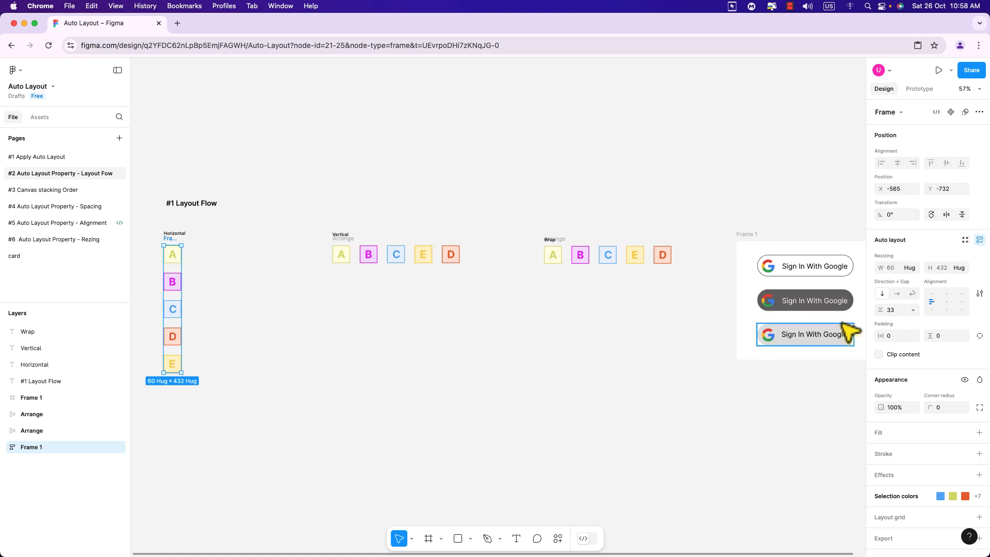
{"action": "left_click", "coordinate": [897, 297]}
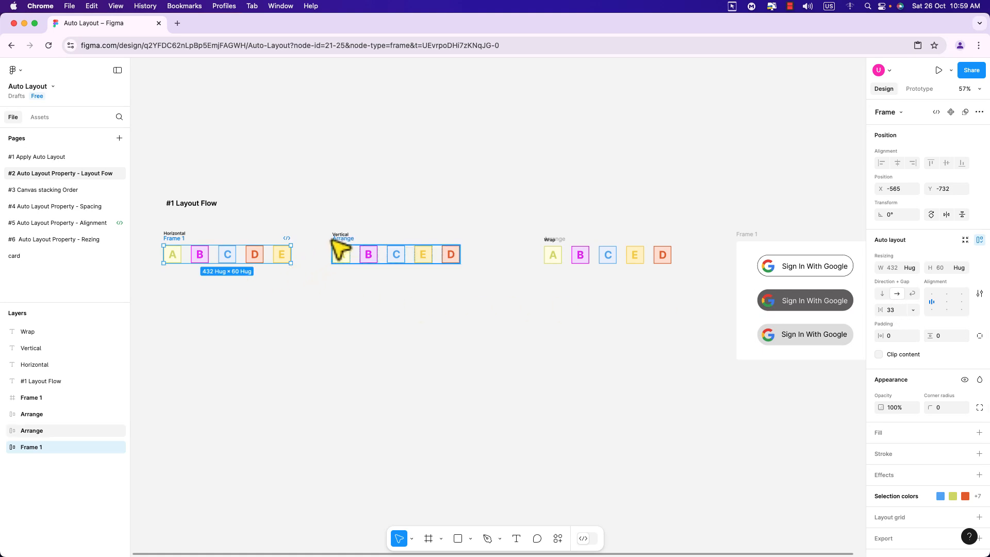
Set the auto layout direction of the Arrange frame under the Vertical label to vertical.
{"action": "left_click", "coordinate": [345, 251]}
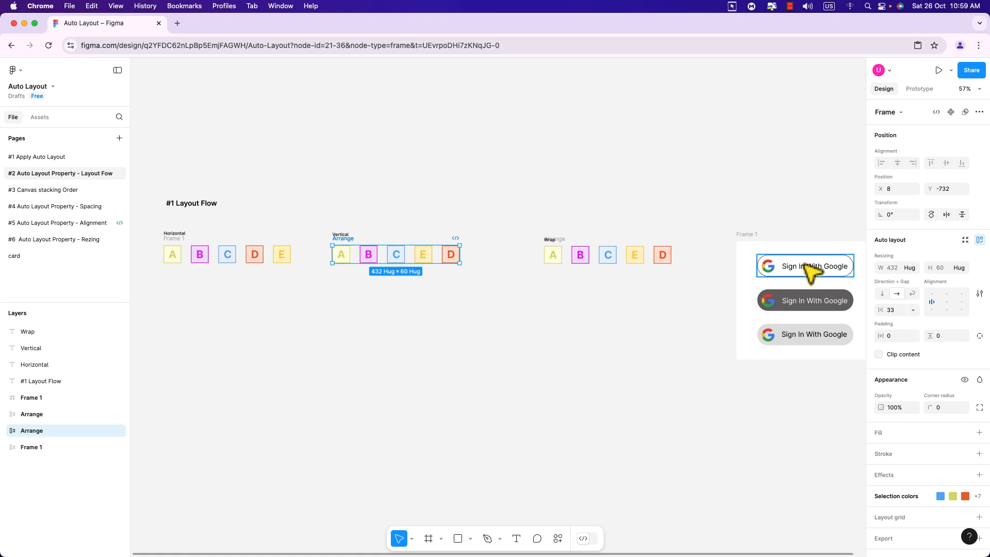
{"action": "left_click", "coordinate": [881, 294]}
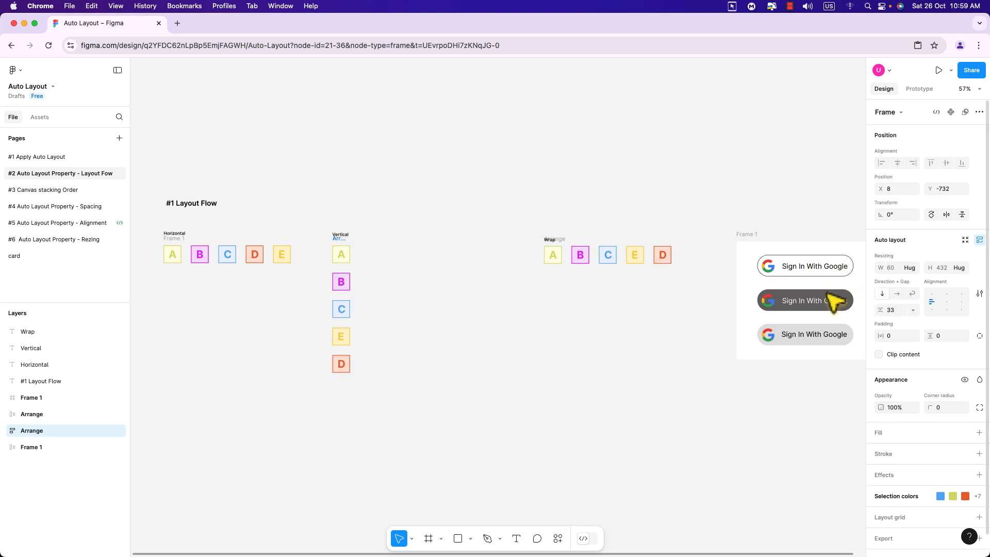
{"action": "left_click", "coordinate": [407, 333]}
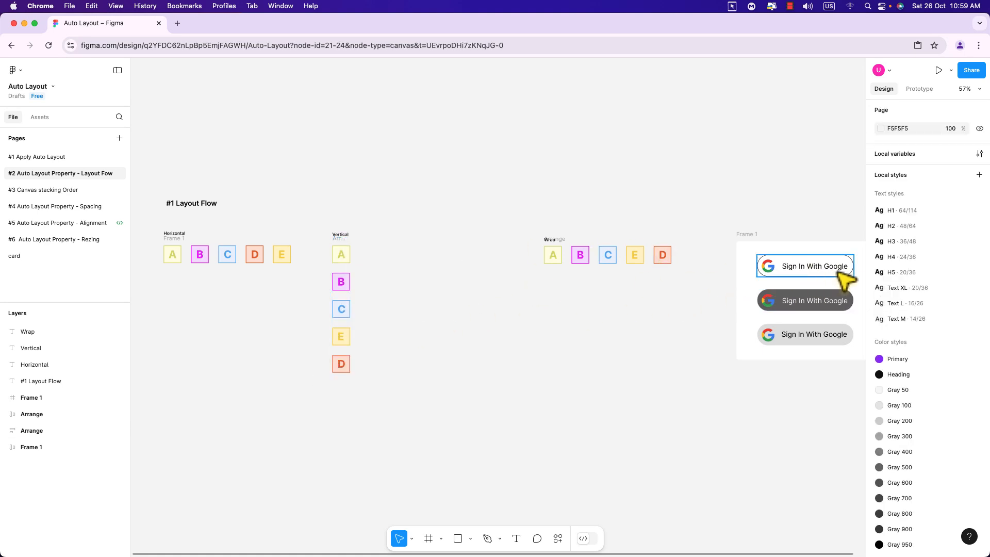
Set the Arrange frame under the Wrap label to wrap and enlarge it to about 544 × 140.
{"action": "left_click", "coordinate": [551, 239]}
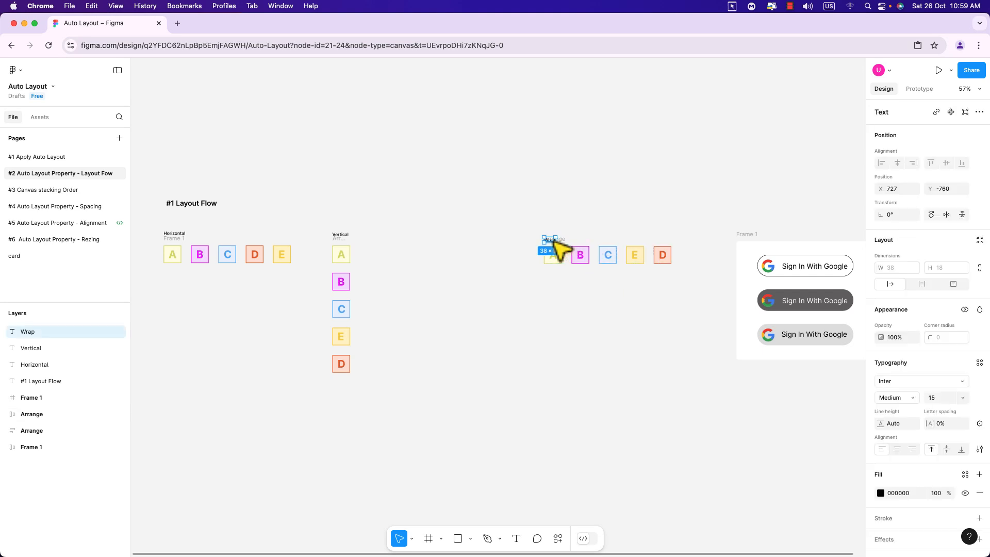
{"action": "left_click", "coordinate": [688, 268]}
{"action": "left_click_drag", "start_coordinate": [688, 268], "coordinate": [546, 259]}
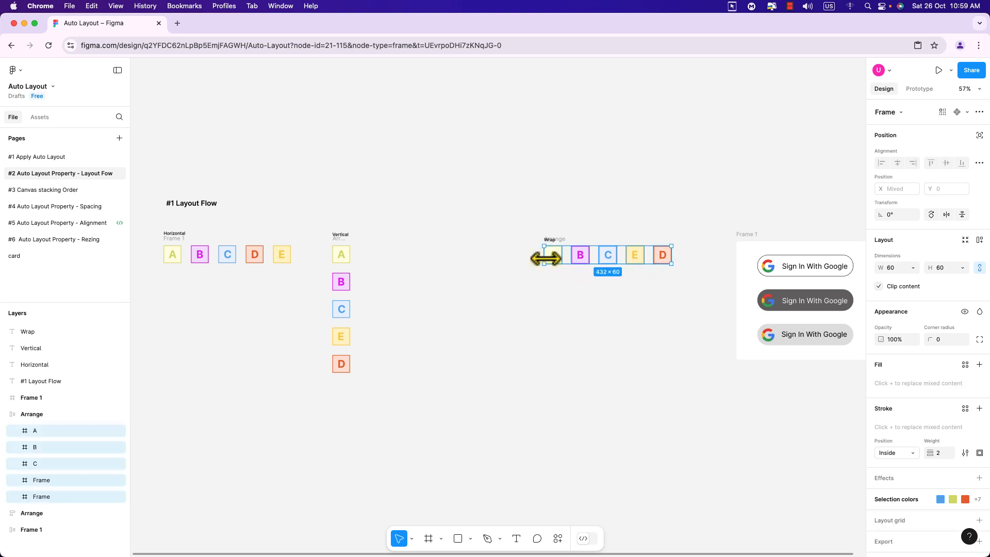
{"action": "left_click", "coordinate": [59, 414]}
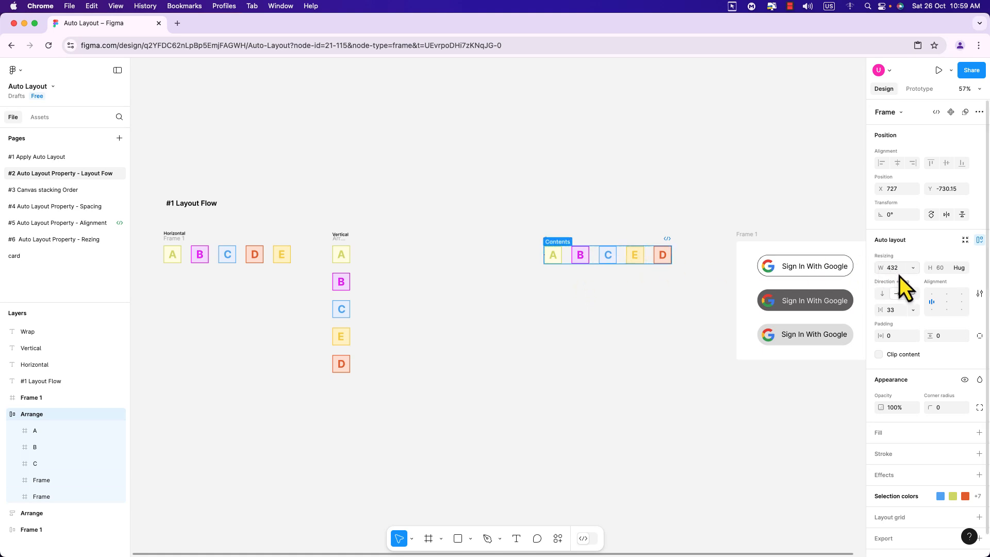
{"action": "left_click", "coordinate": [911, 295]}
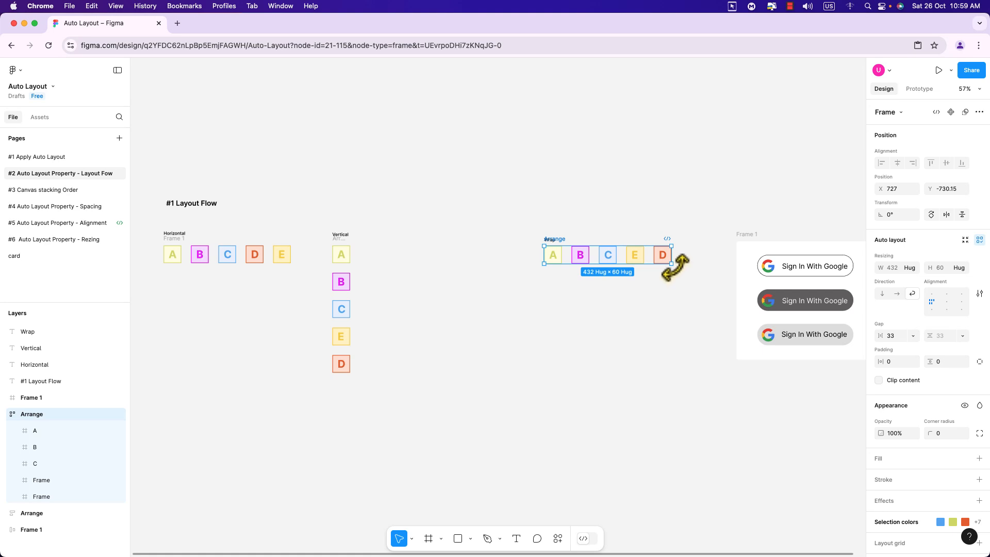
{"action": "left_click_drag", "start_coordinate": [671, 264], "coordinate": [704, 287]}
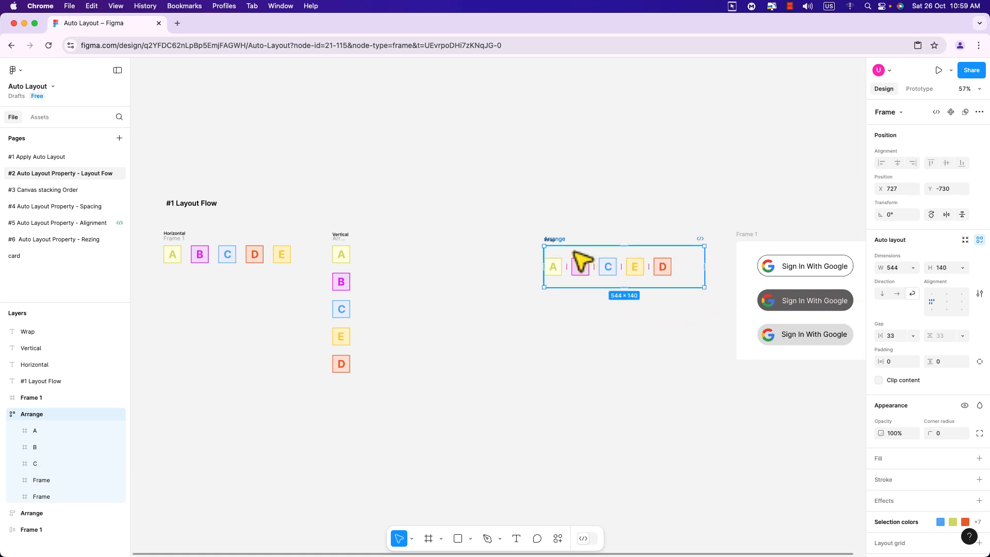
Remove auto layout from the Arrange frame under the Wrap label and narrow it to about 441 wide.
{"action": "right_click", "coordinate": [552, 242]}
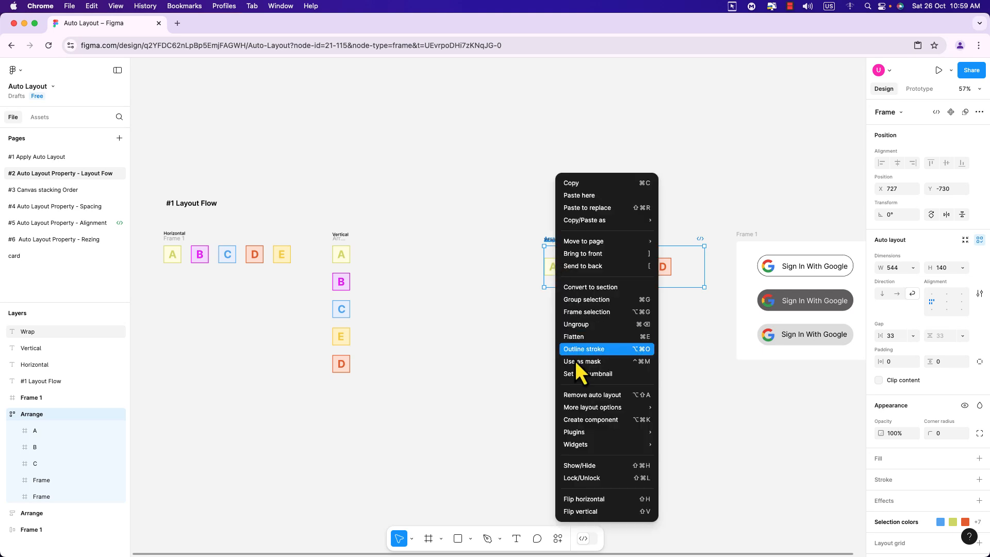
{"action": "left_click", "coordinate": [583, 395]}
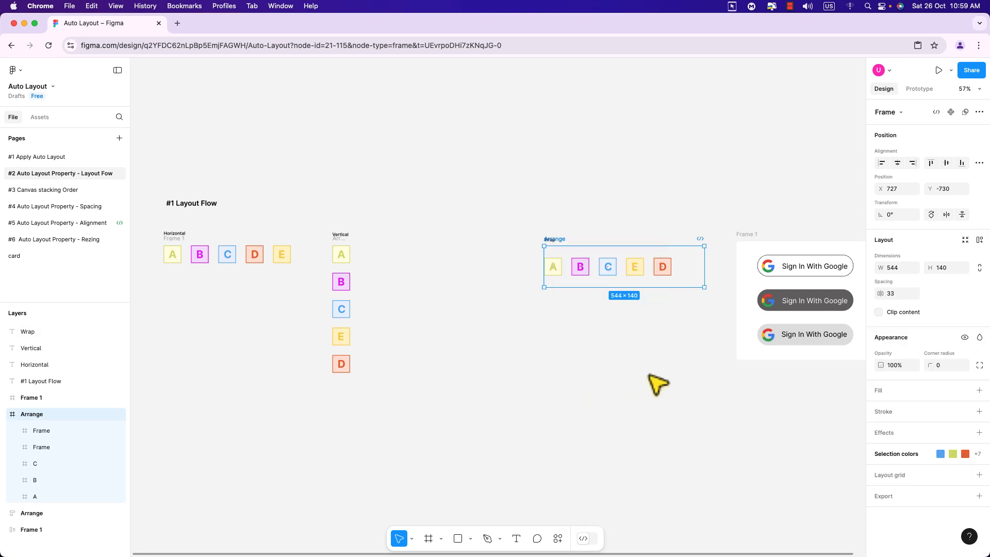
{"action": "left_click", "coordinate": [689, 369]}
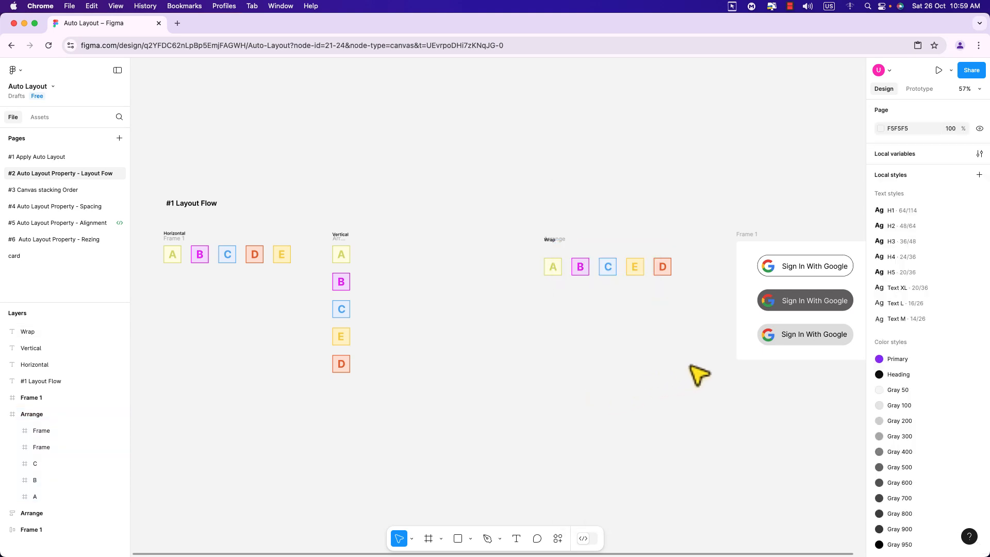
{"action": "left_click", "coordinate": [550, 239]}
{"action": "left_click", "coordinate": [536, 296]}
{"action": "left_click", "coordinate": [558, 257]}
{"action": "left_click_drag", "start_coordinate": [704, 266], "coordinate": [674, 317]}
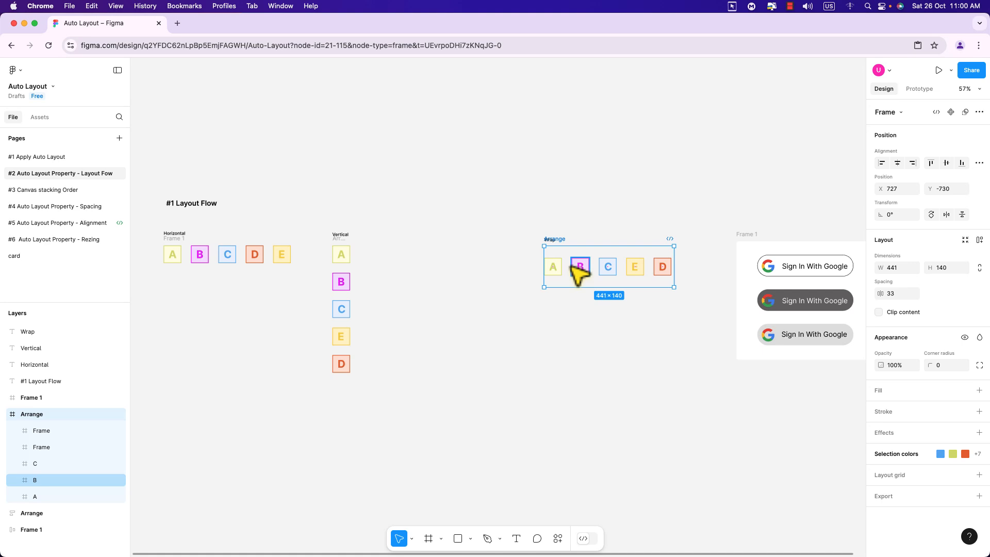
Reapply auto layout with wrap to the Arrange frame under the Wrap label and narrow it to two rows, three squares in the first.
{"action": "key", "text": "shift+a"}
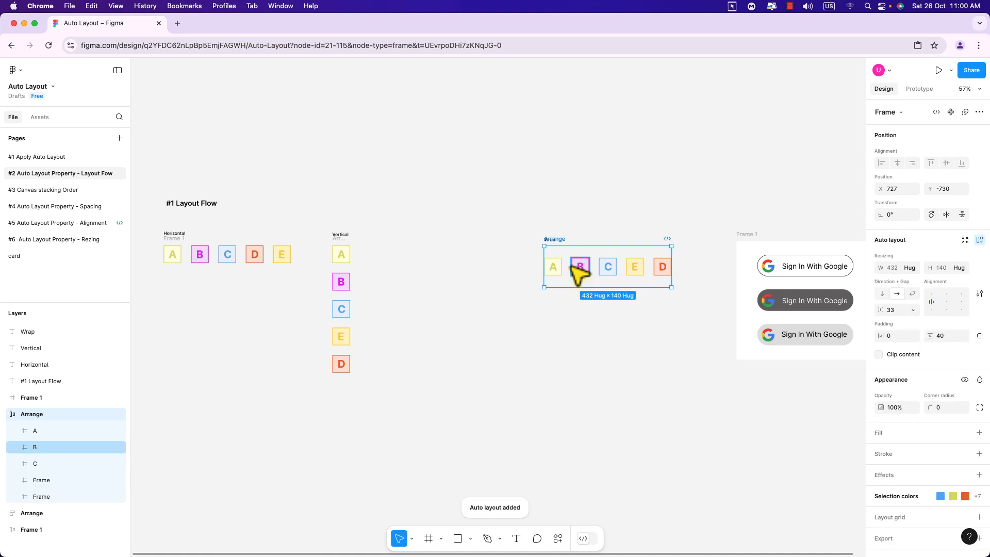
{"action": "left_click", "coordinate": [911, 295]}
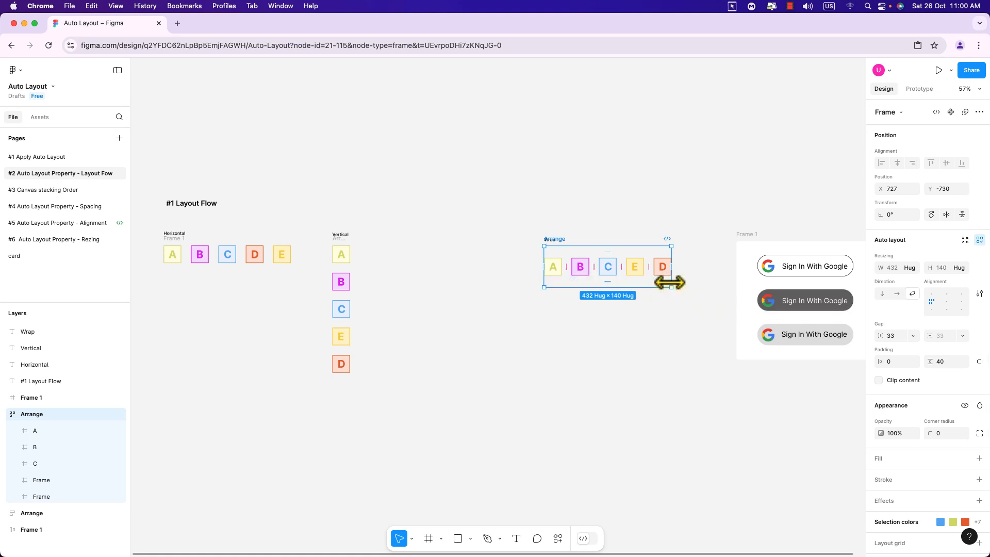
{"action": "left_click_drag", "start_coordinate": [672, 282], "coordinate": [583, 281]}
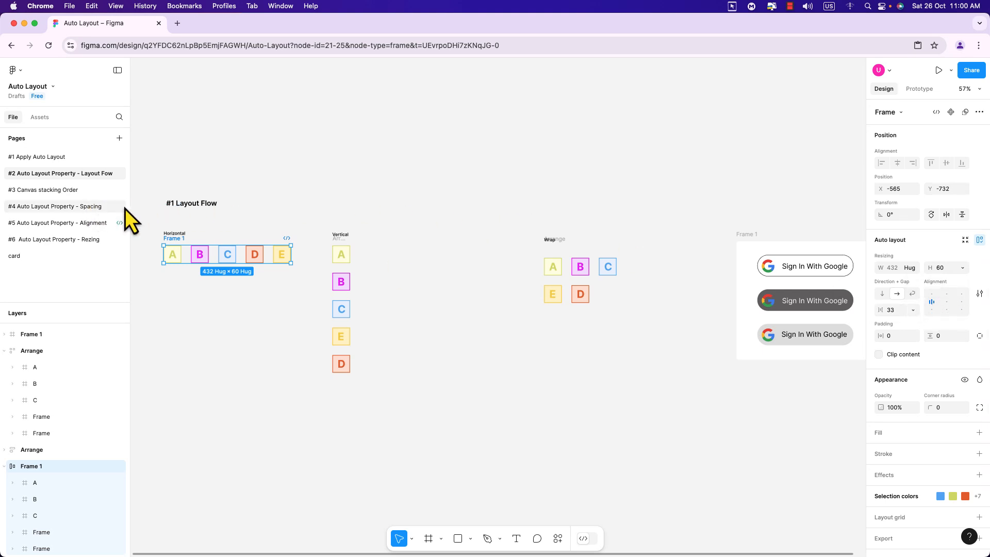
On the #3 Canvas stacking Order page, set the gap of the frame with the A–E circles to -10.
{"action": "left_click", "coordinate": [47, 190]}
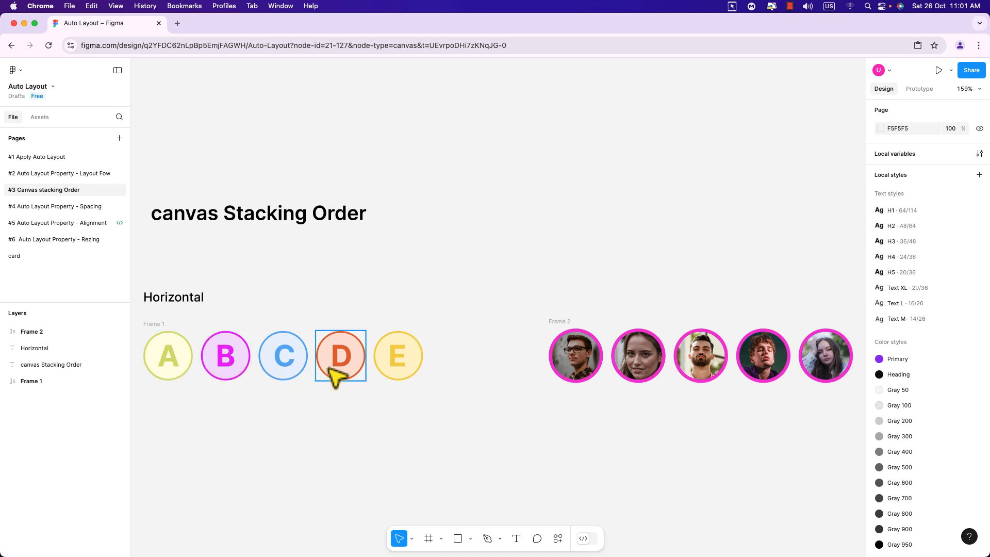
{"action": "left_click_drag", "start_coordinate": [439, 338], "coordinate": [170, 379]}
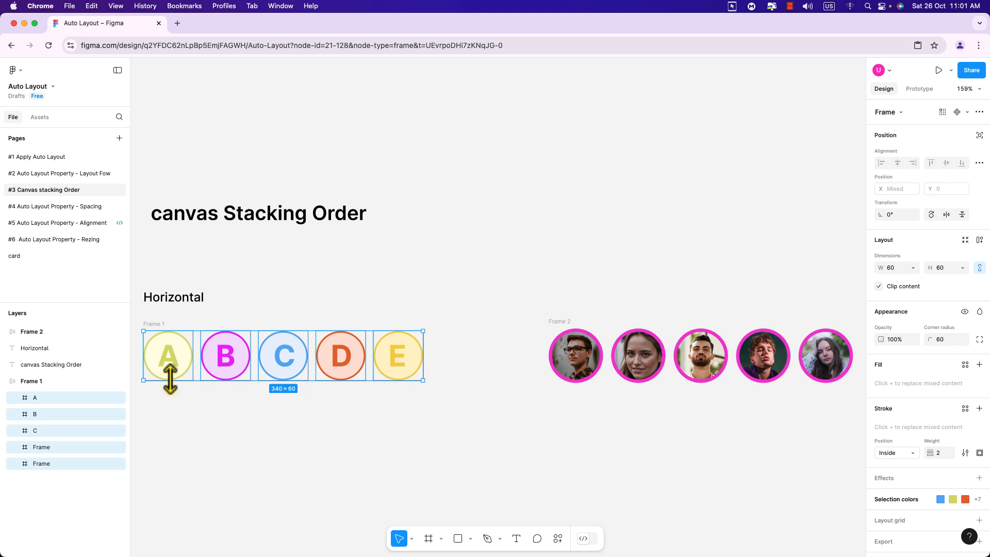
{"action": "left_click", "coordinate": [29, 384]}
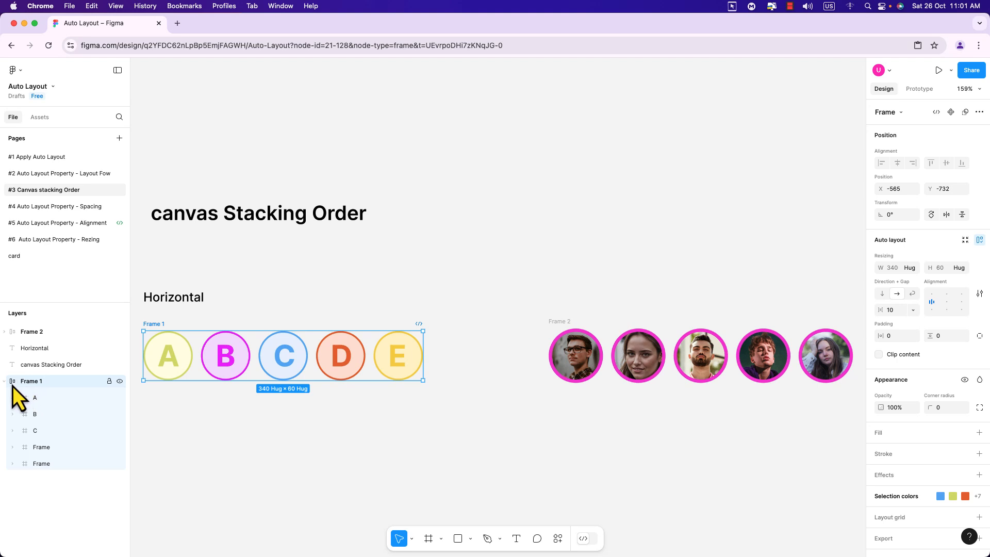
{"action": "left_click", "coordinate": [912, 310]}
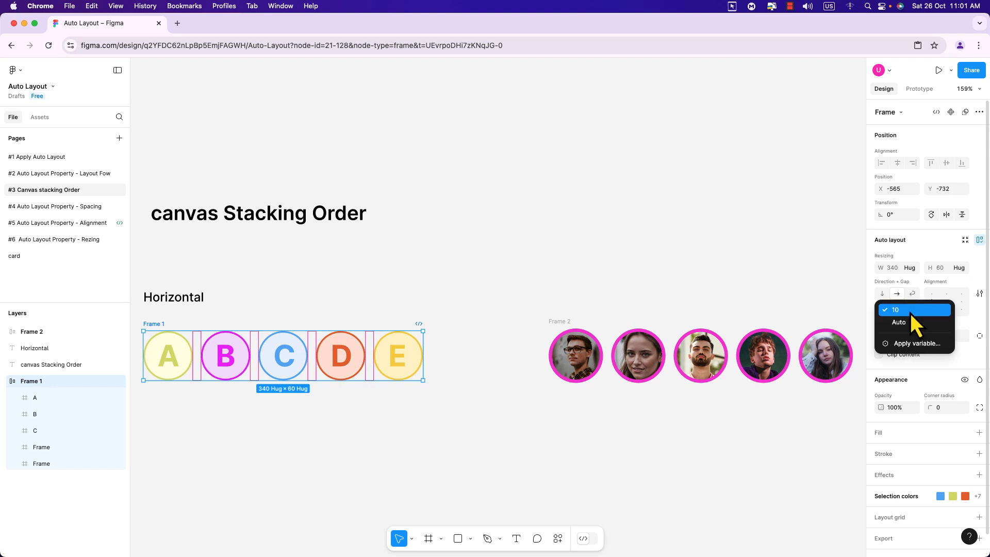
{"action": "left_click", "coordinate": [911, 314]}
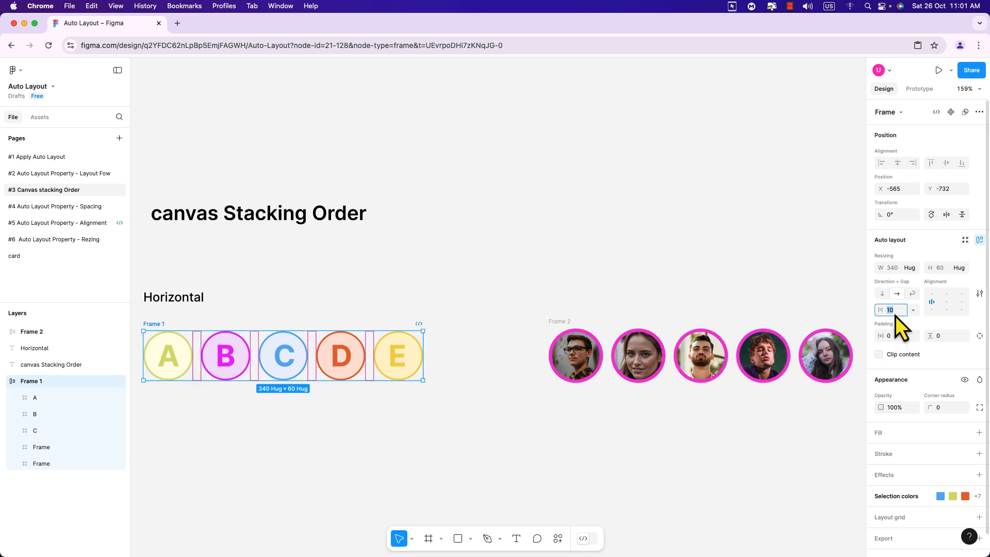
{"action": "type", "text": "-"}
{"action": "key", "text": "Return"}
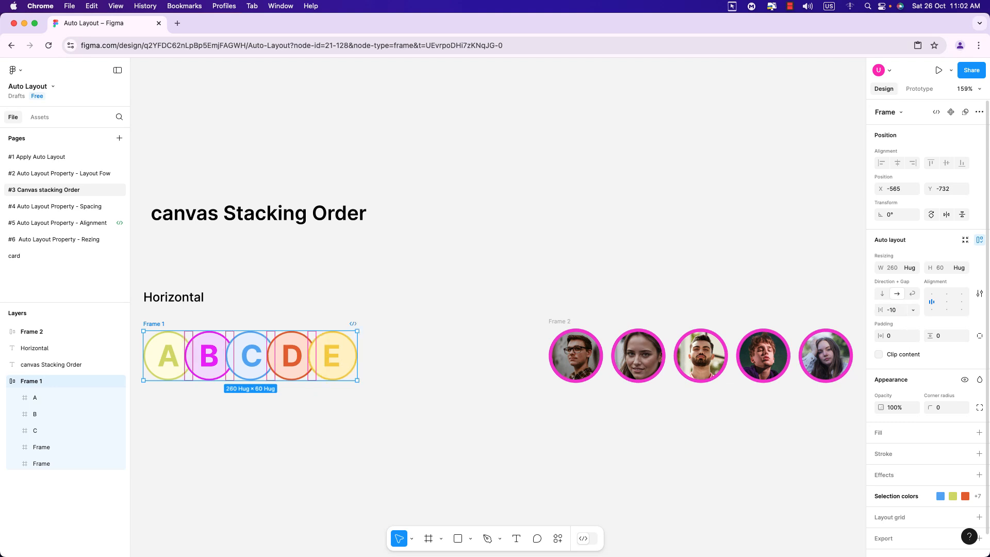
Set the gap of Frame 2, the row of portrait circles, to -10 so the portraits overlap.
{"action": "left_click", "coordinate": [371, 360]}
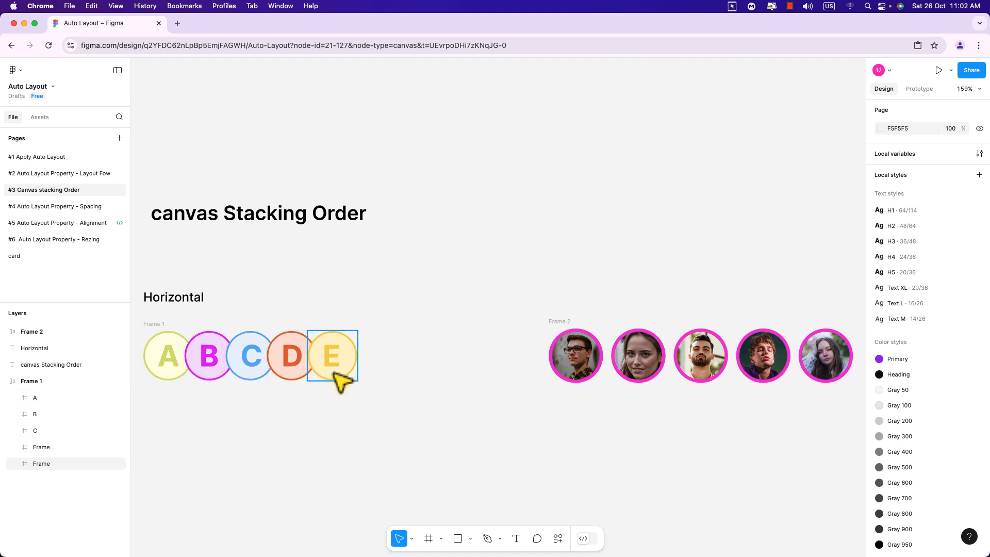
{"action": "left_click", "coordinate": [558, 323]}
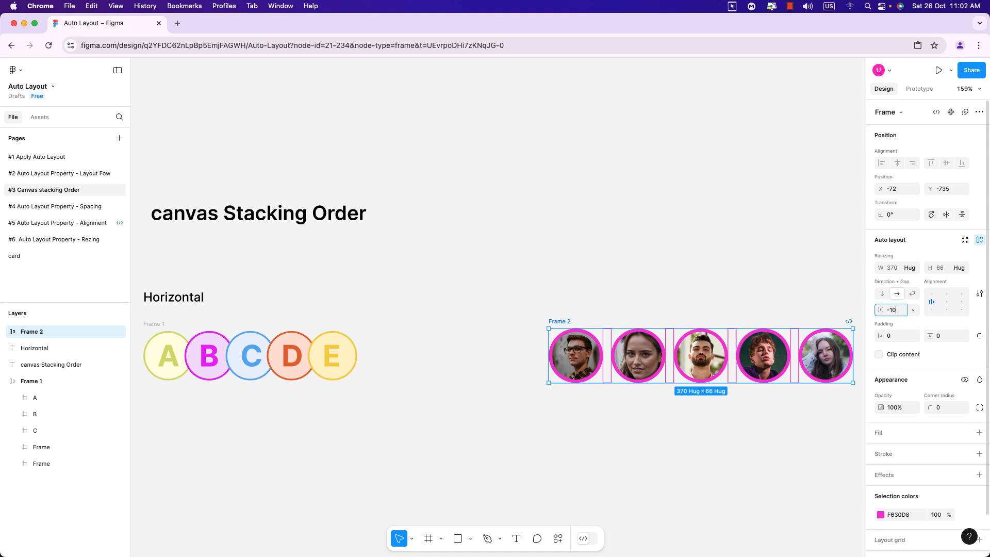
{"action": "key", "text": "Return"}
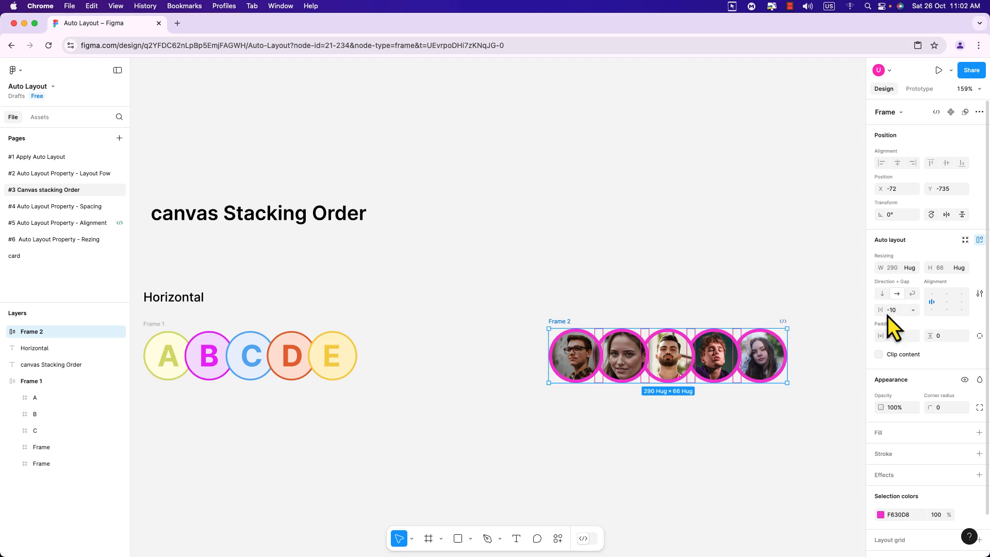
{"action": "left_click", "coordinate": [811, 369]}
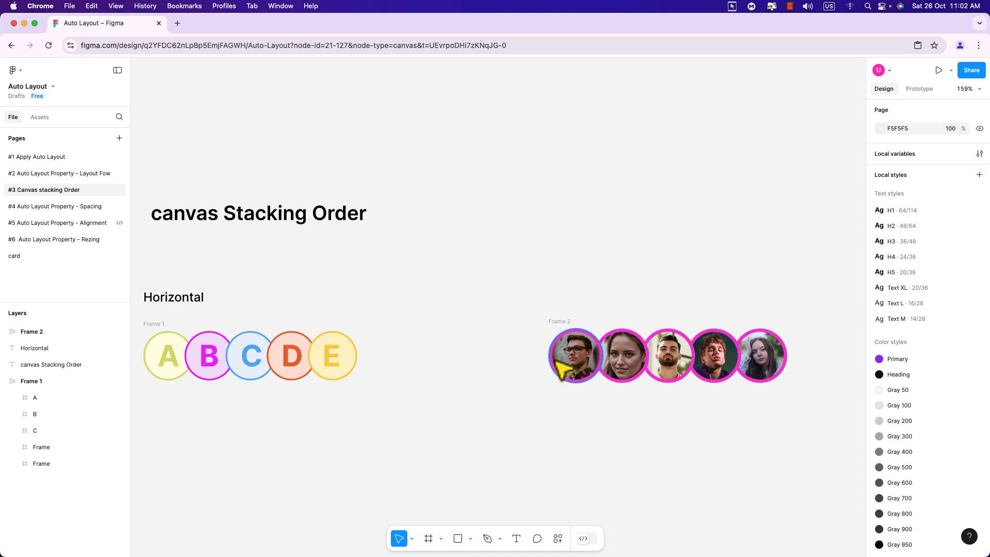
Set the canvas stacking of the portrait circles' frame to Last on top in its auto layout settings.
{"action": "scroll", "coordinate": [556, 361], "scroll_direction": "down", "scroll_amount": 4}
{"action": "scroll", "coordinate": [556, 362], "scroll_direction": "up", "scroll_amount": 1}
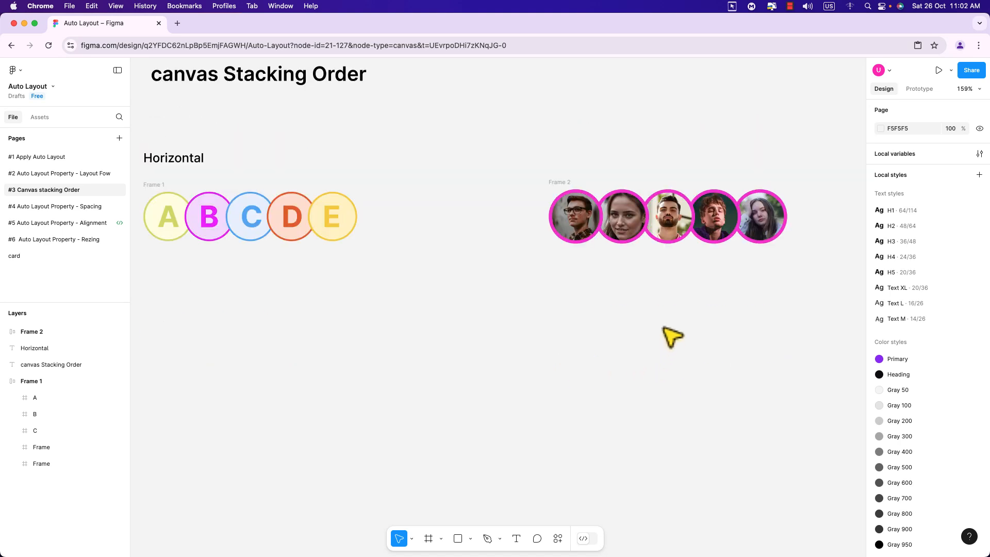
{"action": "left_click", "coordinate": [562, 204]}
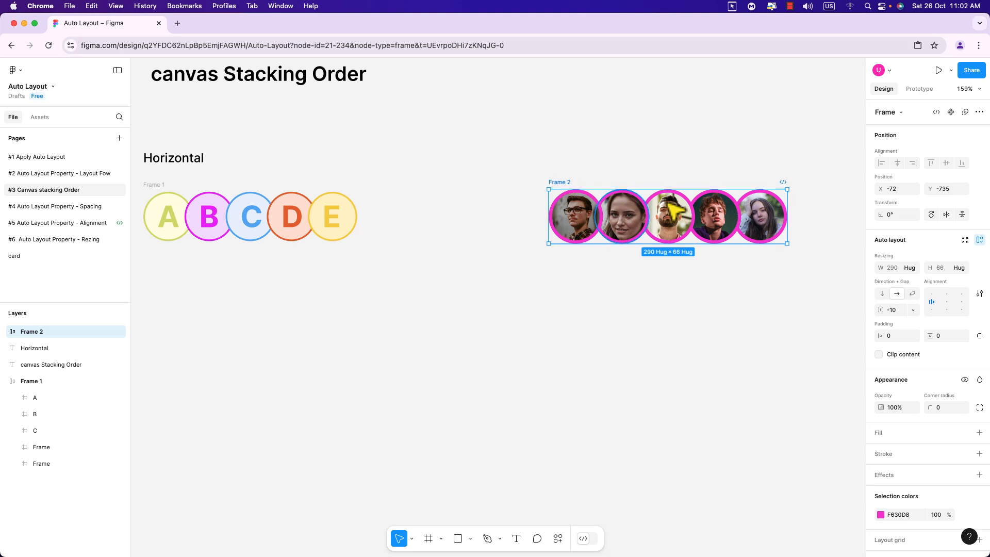
{"action": "left_click", "coordinate": [979, 295]}
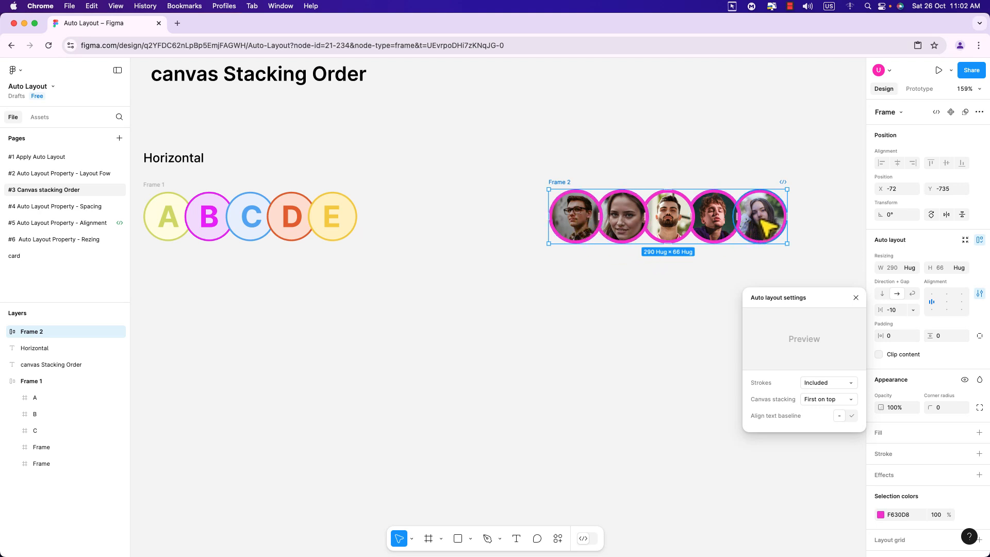
{"action": "left_click", "coordinate": [827, 400]}
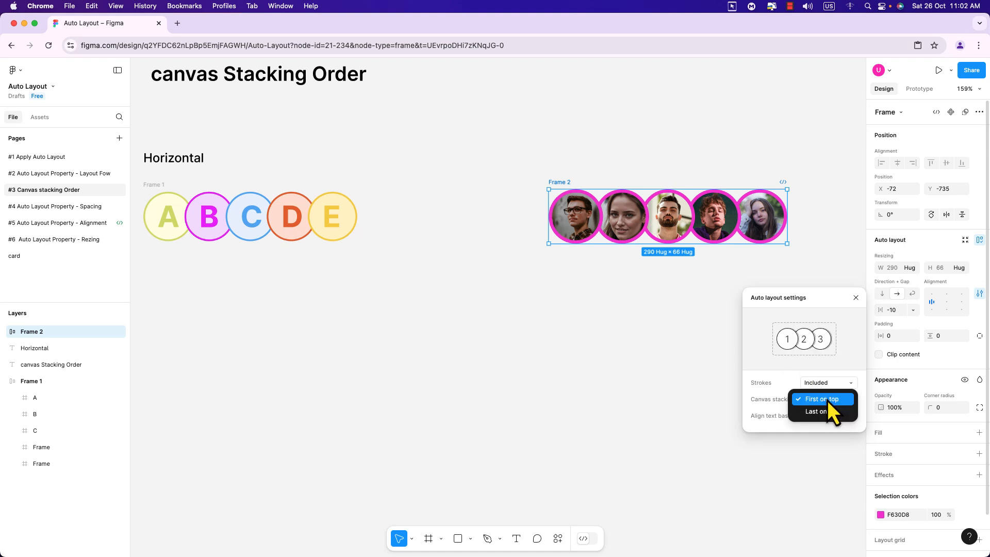
{"action": "left_click", "coordinate": [827, 413]}
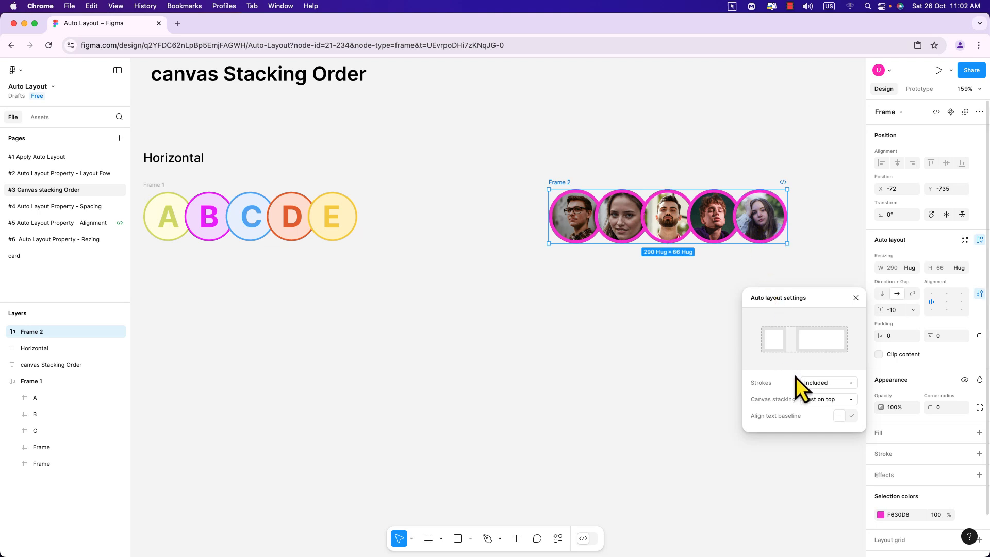
Try excluding strokes from the portrait frame's layout, restore them to Included, and leave the auto layout settings.
{"action": "left_click", "coordinate": [845, 386]}
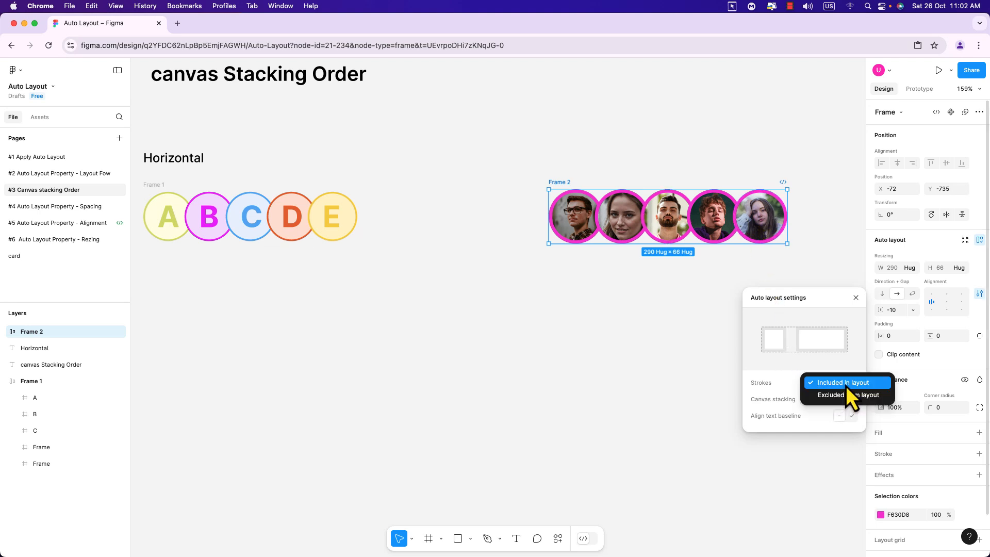
{"action": "left_click", "coordinate": [846, 395]}
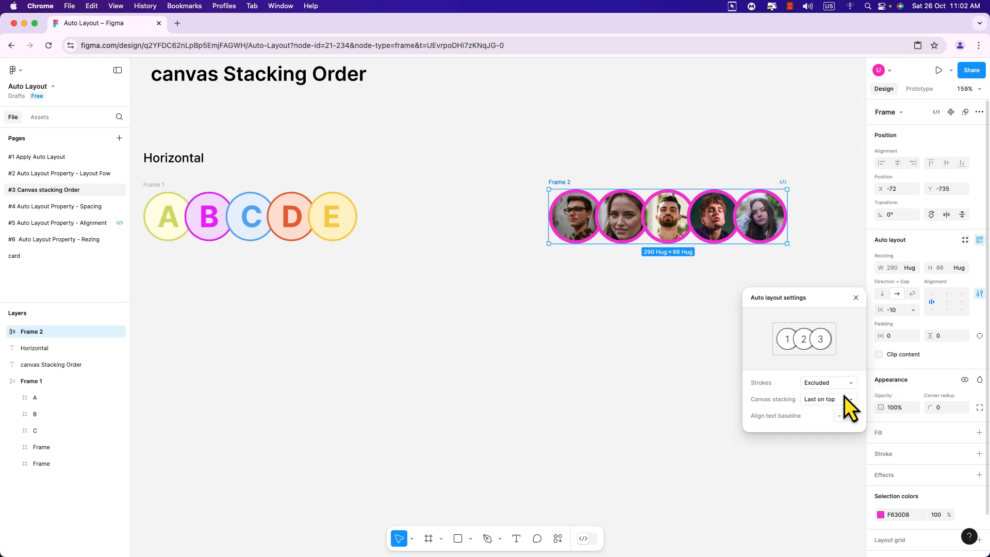
{"action": "left_click", "coordinate": [840, 384]}
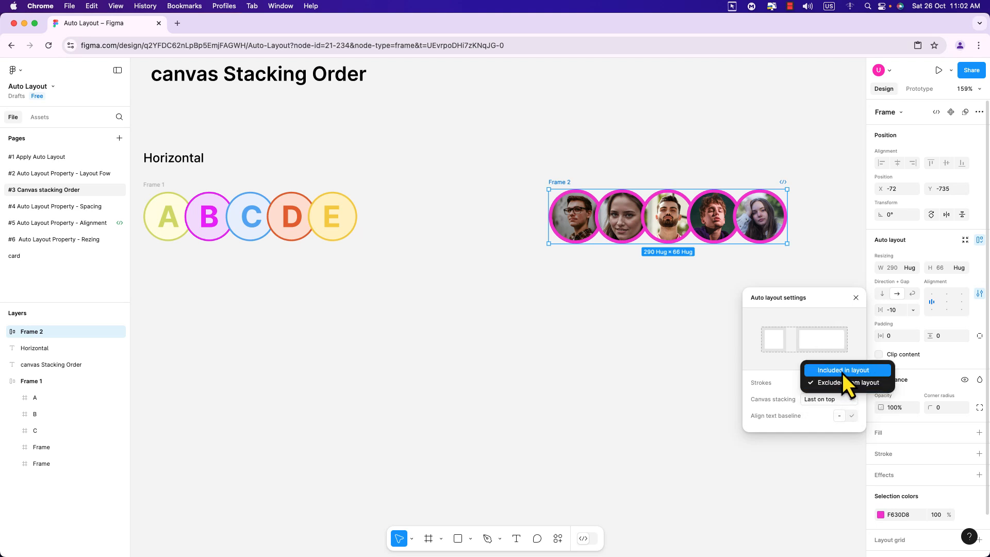
{"action": "left_click", "coordinate": [843, 373]}
{"action": "left_click", "coordinate": [725, 361]}
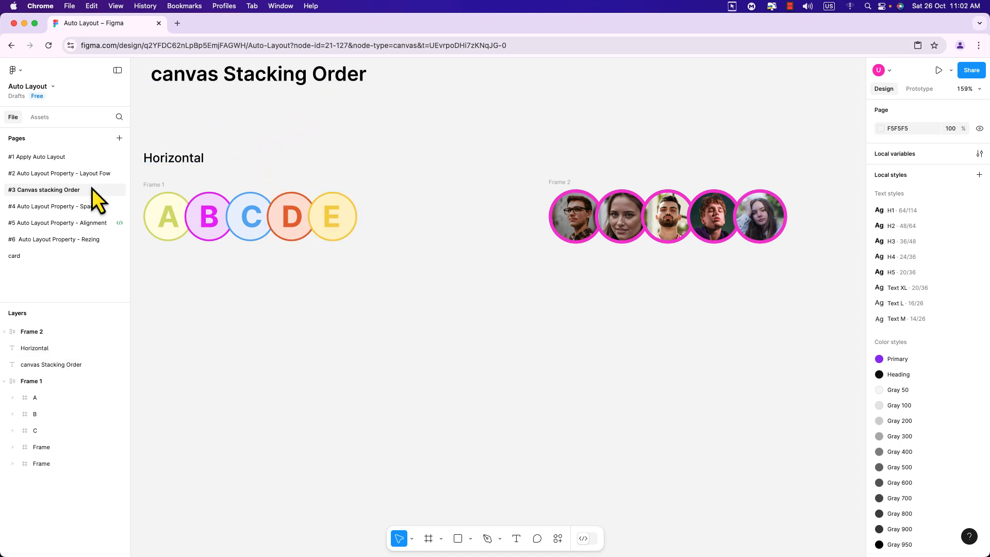
On the #4 Auto Layout Property - Spacing page, set the gap of the A–E frame under Distribution + Gap to 40.
{"action": "left_click", "coordinate": [67, 208]}
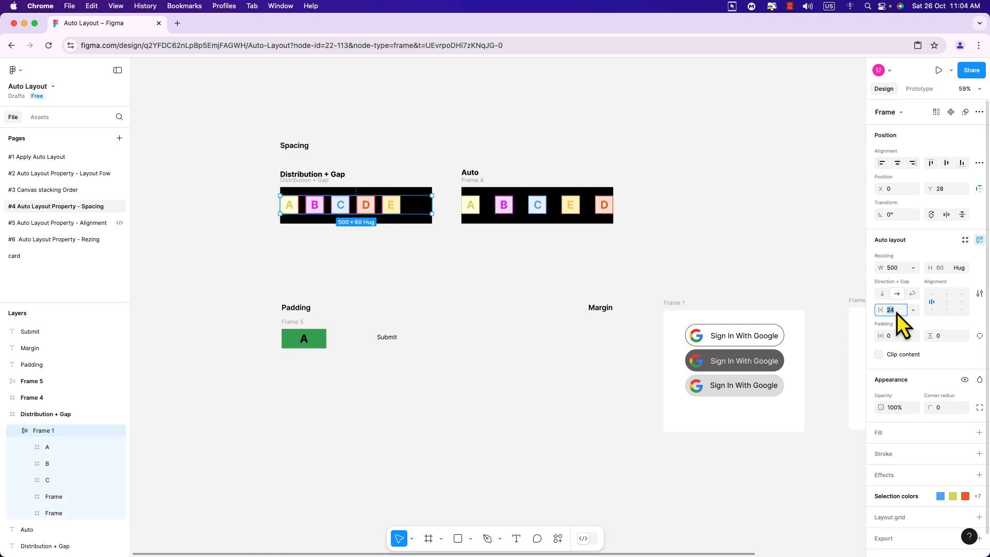
{"action": "type", "text": "40"}
{"action": "key", "text": "Return"}
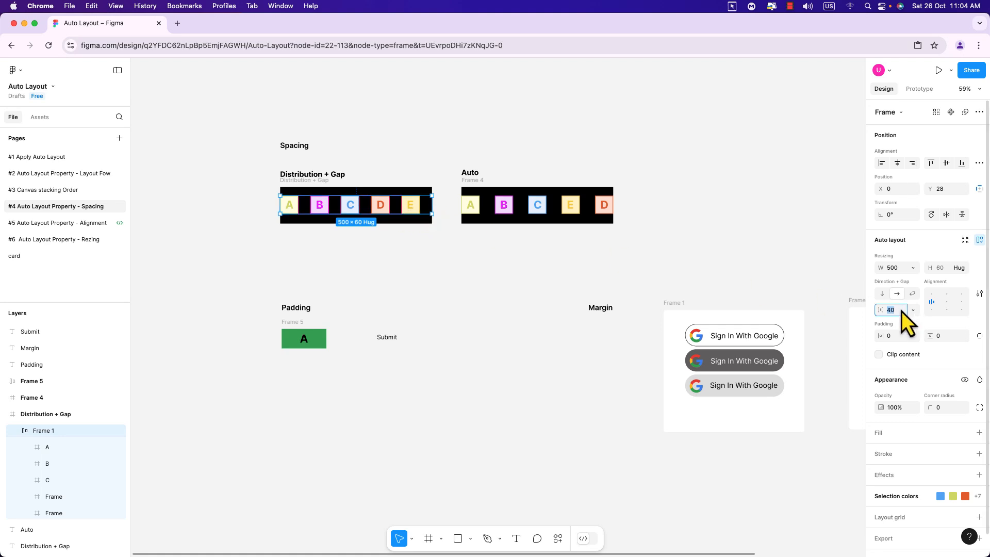
Reduce the gap of the A–E frame under Distribution + Gap to 20 and deselect it.
{"action": "type", "text": "20"}
{"action": "key", "text": "Return"}
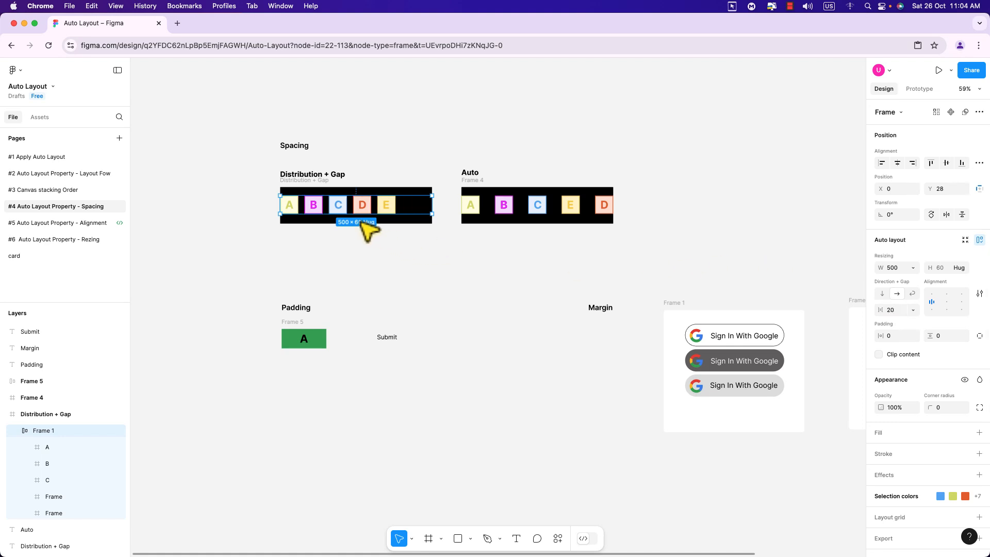
{"action": "left_click", "coordinate": [326, 228]}
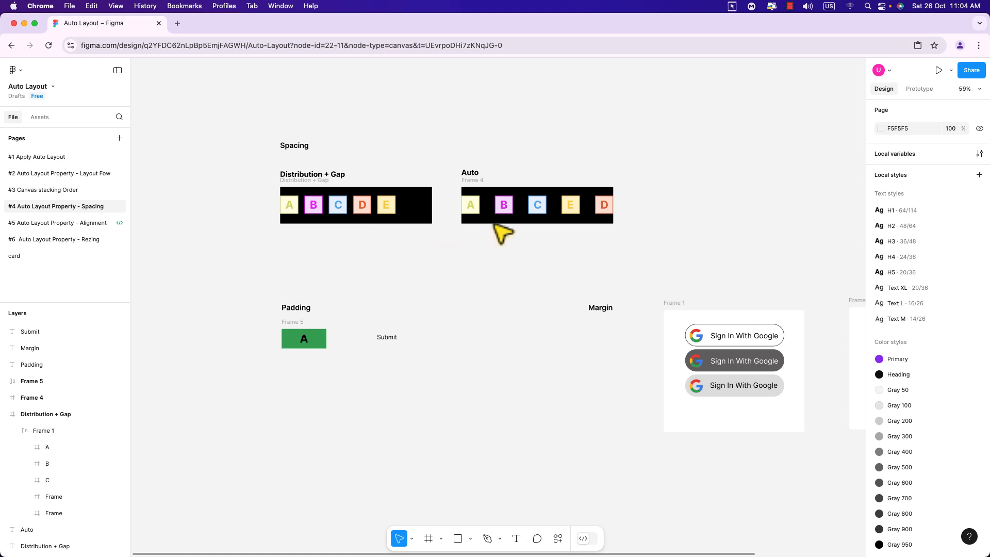
Set the gap of the Arrange frame under the Auto label to the fixed value 33.
{"action": "left_click", "coordinate": [505, 210]}
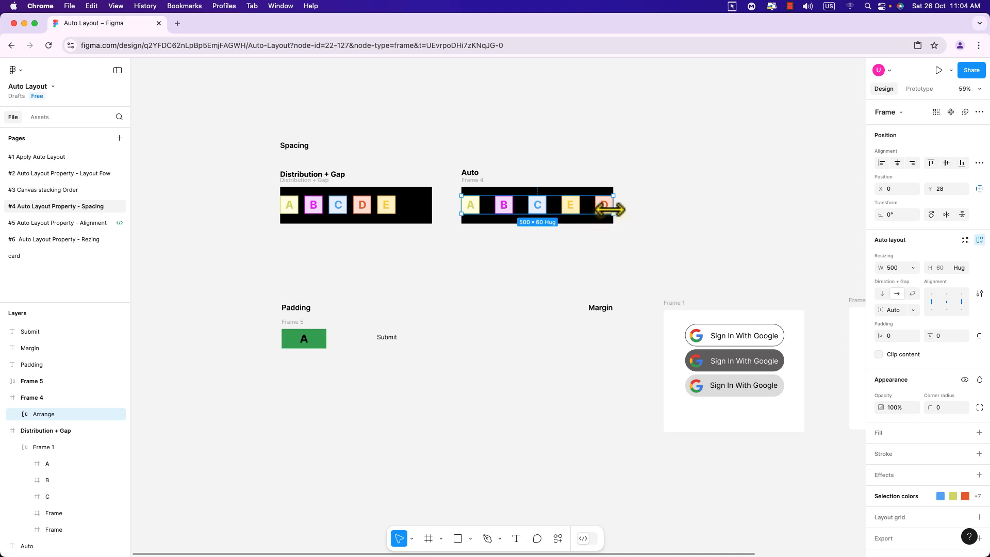
{"action": "left_click", "coordinate": [909, 314]}
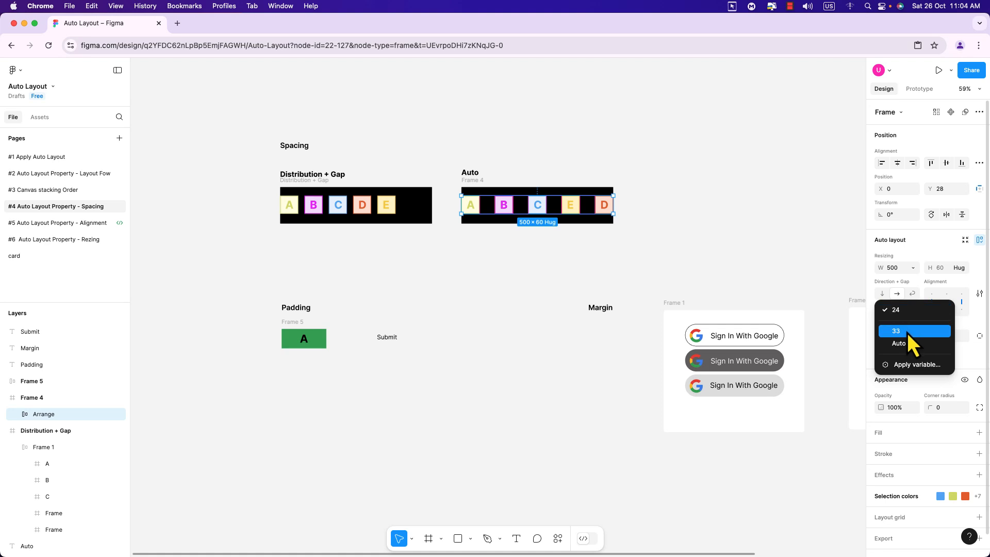
{"action": "left_click", "coordinate": [907, 333]}
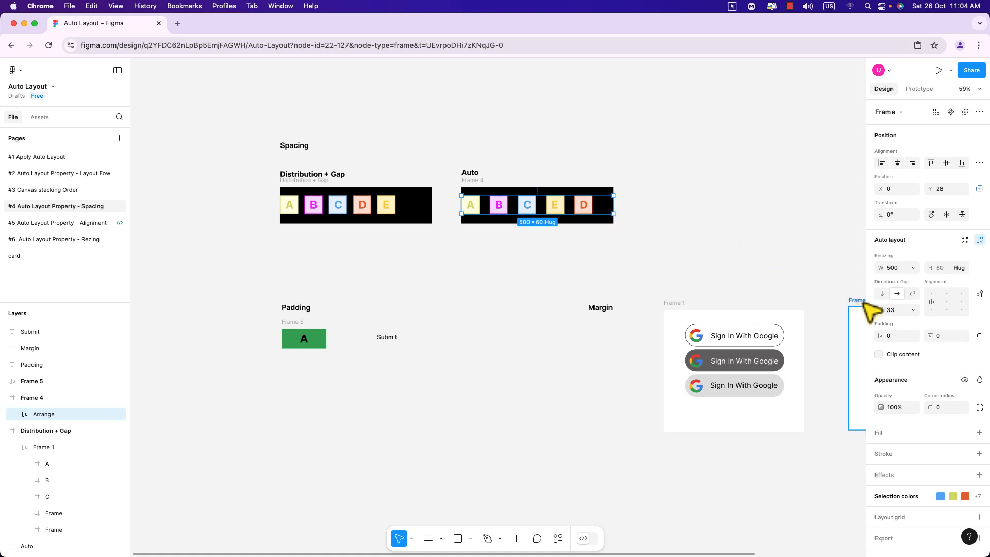
Set the gap of the Arrange frame under the Auto label to 10 and deselect it.
{"action": "left_click", "coordinate": [892, 312]}
{"action": "type", "text": "10"}
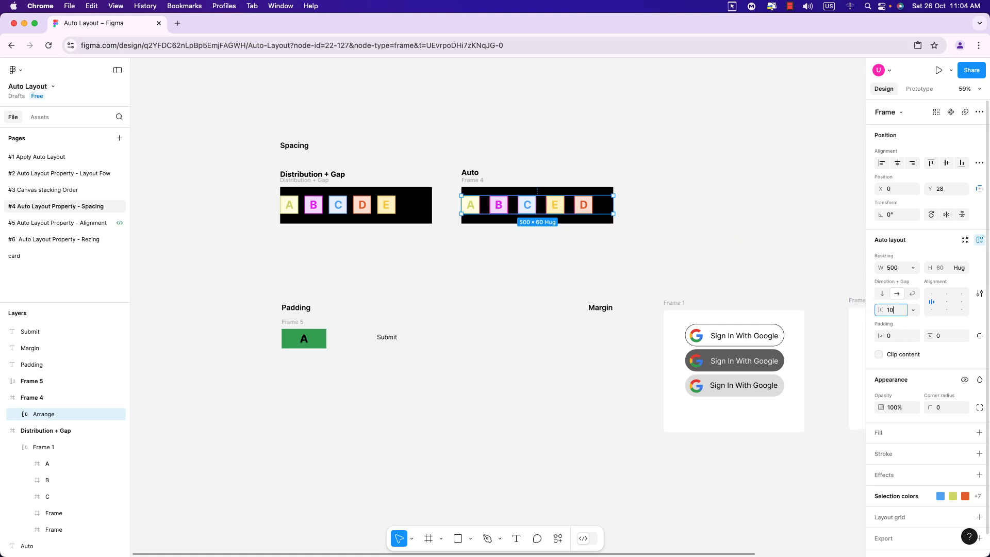
{"action": "key", "text": "Return"}
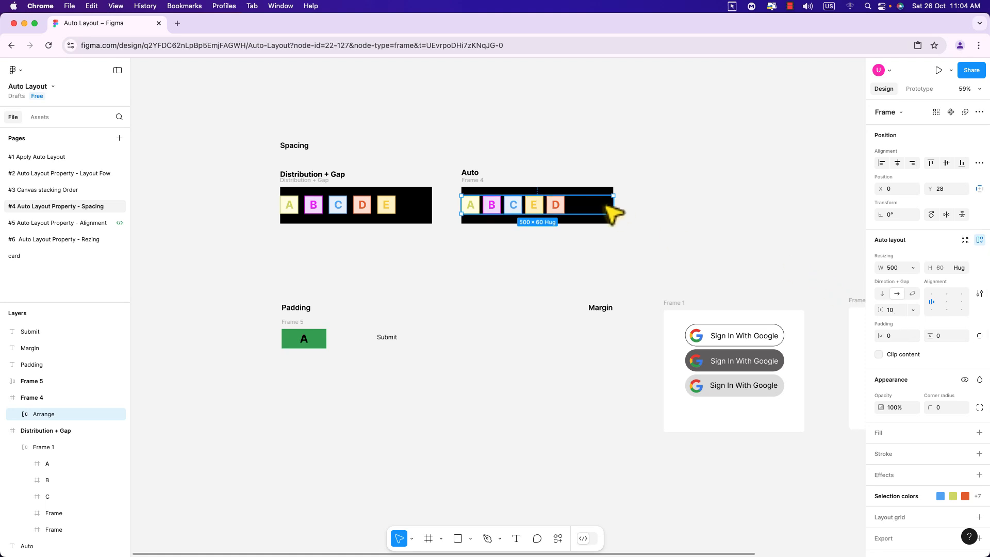
{"action": "left_click", "coordinate": [628, 208]}
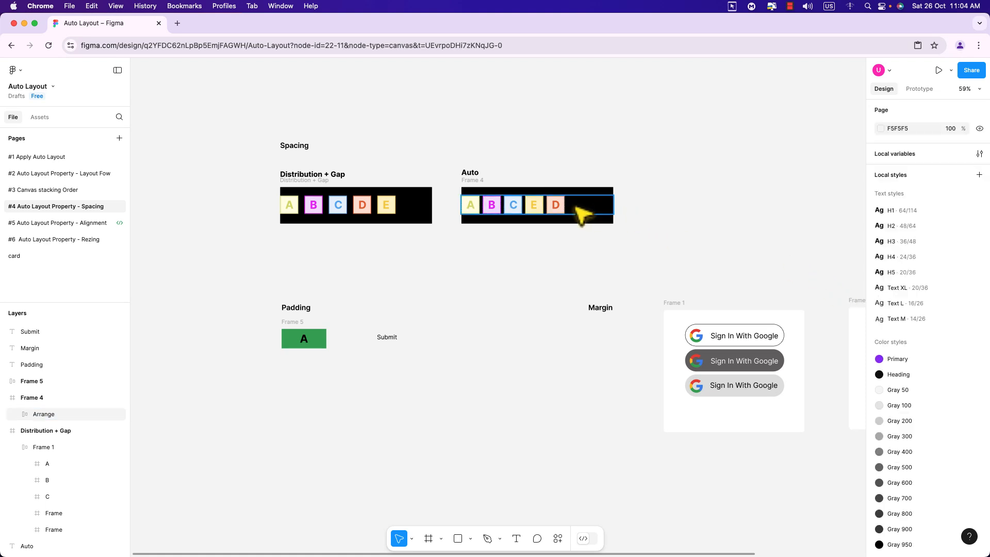
Set the gap of the Arrange frame under the Auto label back to Auto.
{"action": "left_click", "coordinate": [577, 207]}
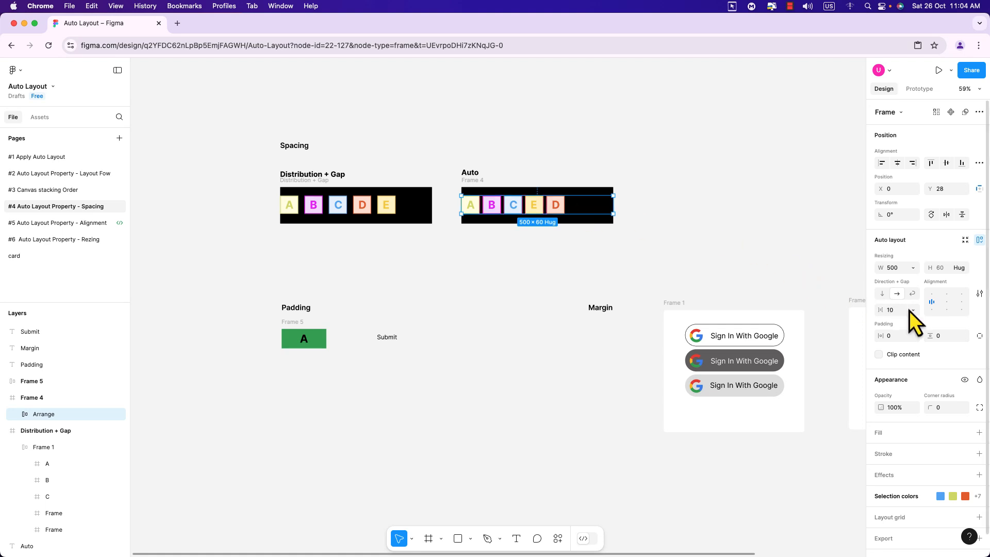
{"action": "left_click", "coordinate": [912, 310]}
{"action": "left_click", "coordinate": [909, 321]}
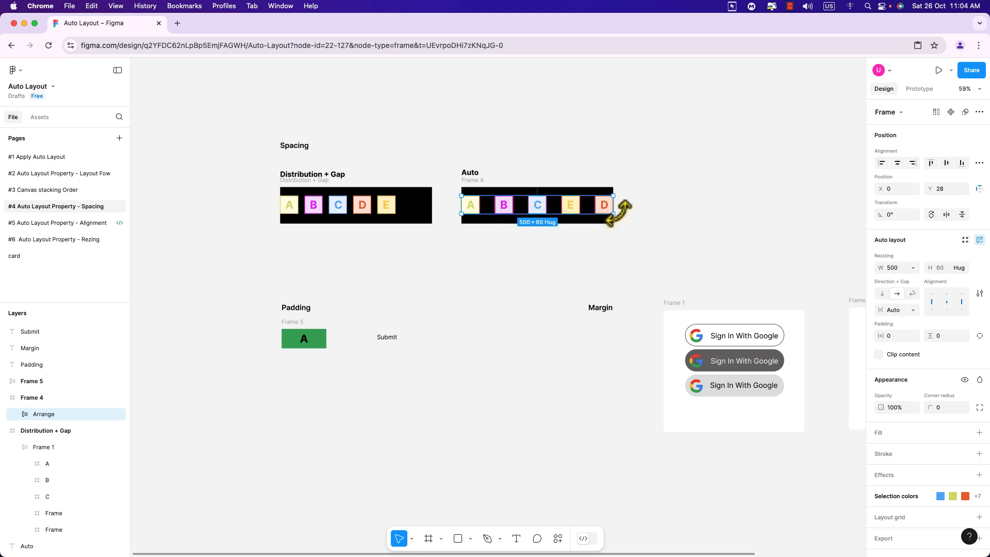
Try resizing the widths of the Auto and Distribution + Gap item frames to compare automatic and fixed gaps.
{"action": "mouse_move", "coordinate": [614, 209]}
{"action": "left_mouse_down"}
{"action": "mouse_move", "coordinate": [540, 209]}
{"action": "mouse_move", "coordinate": [609, 210]}
{"action": "left_mouse_up"}
{"action": "left_click", "coordinate": [405, 210]}
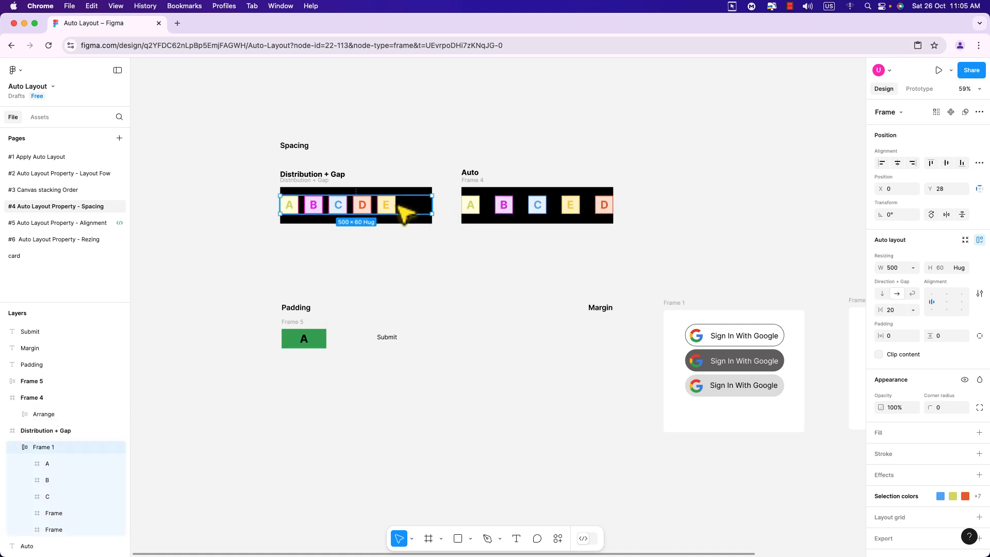
{"action": "mouse_move", "coordinate": [432, 205]}
{"action": "left_mouse_down"}
{"action": "mouse_move", "coordinate": [333, 206]}
{"action": "mouse_move", "coordinate": [420, 212]}
{"action": "left_mouse_up"}
{"action": "left_click", "coordinate": [495, 214]}
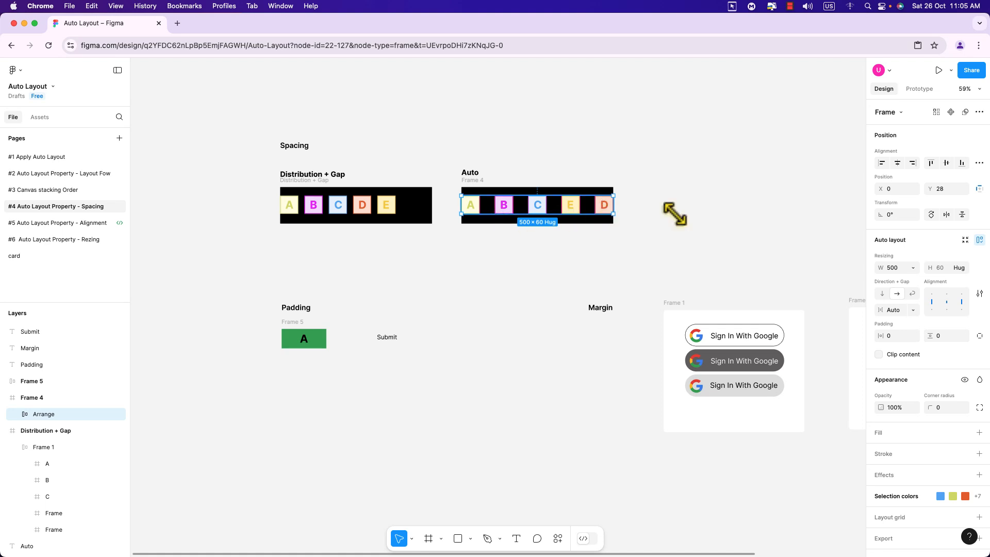
{"action": "left_click", "coordinate": [706, 222]}
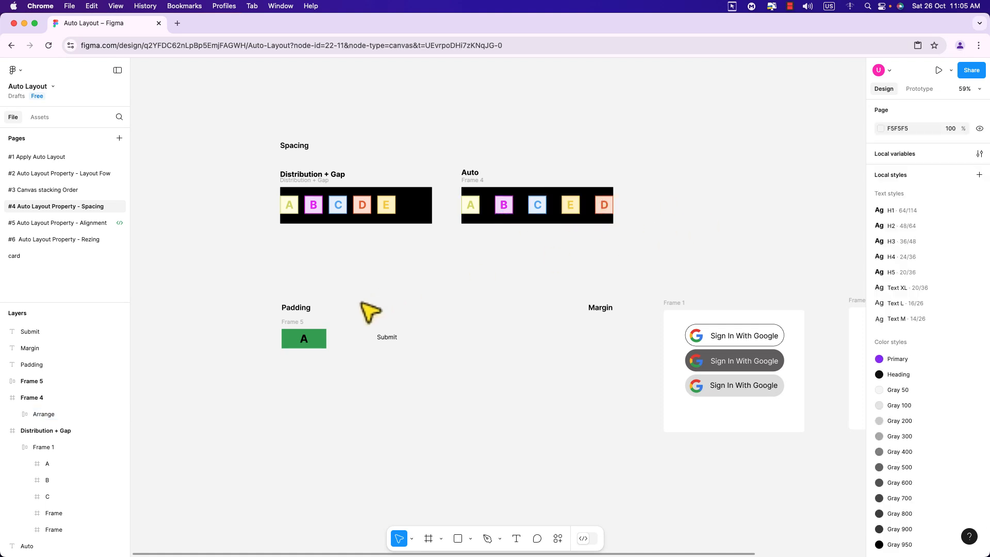
Select the green Frame 5 under the Padding label and inspect its individual side paddings, returning to the combined view.
{"action": "scroll", "coordinate": [317, 321], "scroll_direction": "down", "scroll_amount": 3}
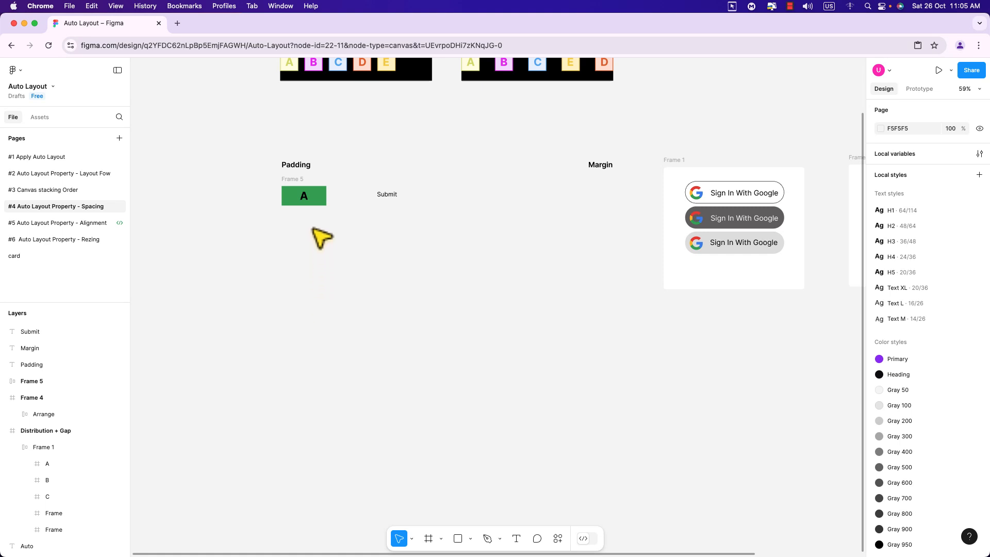
{"action": "left_click", "coordinate": [309, 198]}
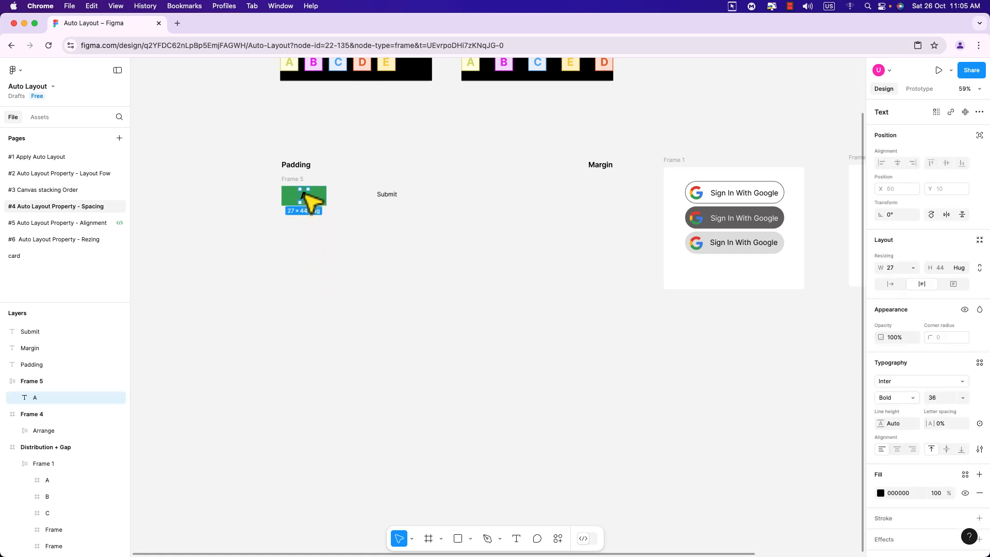
{"action": "left_click", "coordinate": [460, 279]}
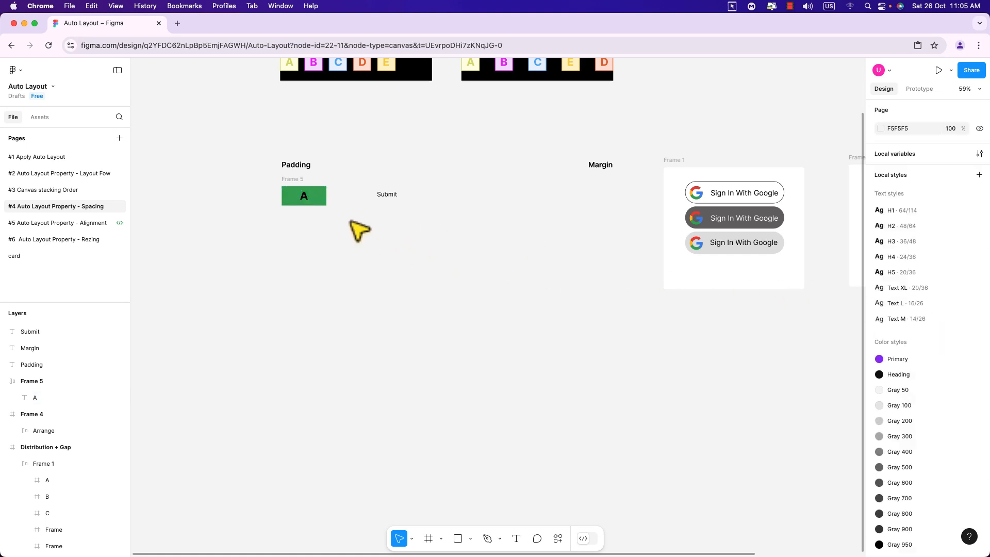
{"action": "left_click", "coordinate": [49, 379]}
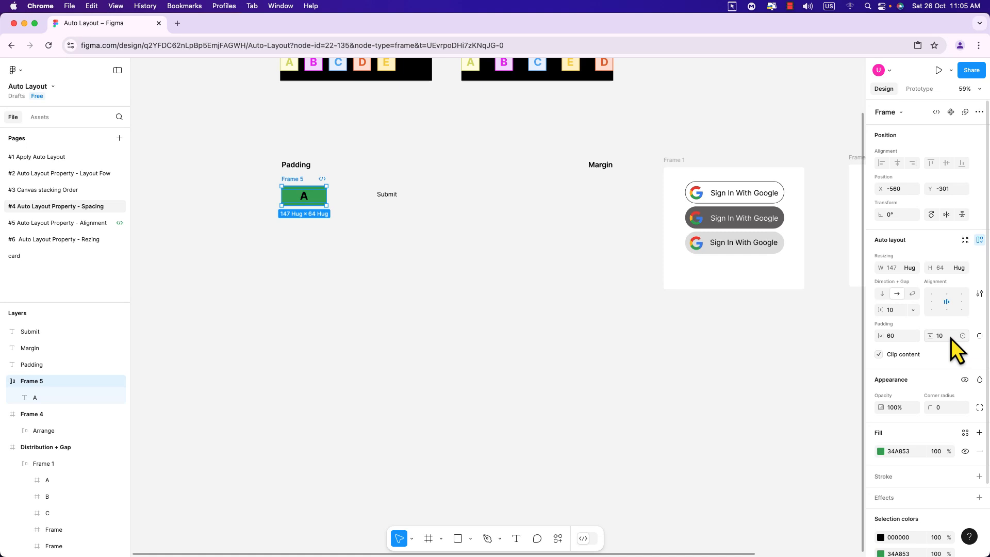
{"action": "left_click", "coordinate": [979, 336]}
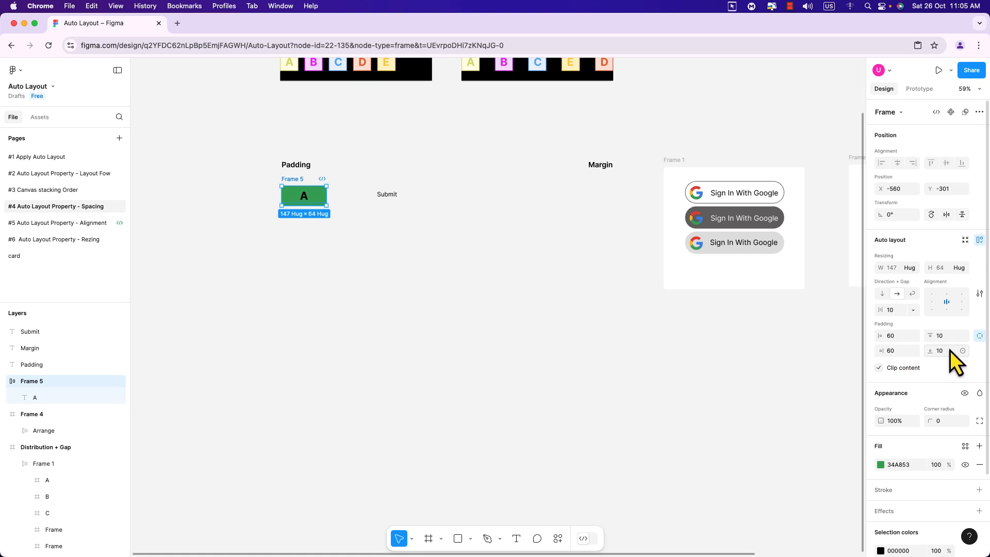
{"action": "left_click", "coordinate": [979, 336]}
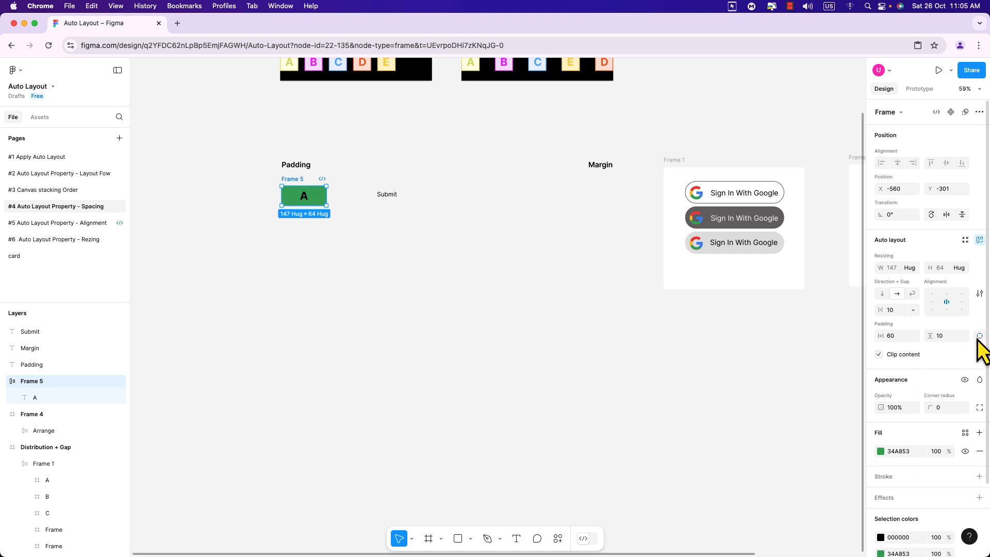
Set the horizontal padding of the green Frame 5 under the Padding label to 100 and its vertical padding to 20.
{"action": "left_click", "coordinate": [895, 338]}
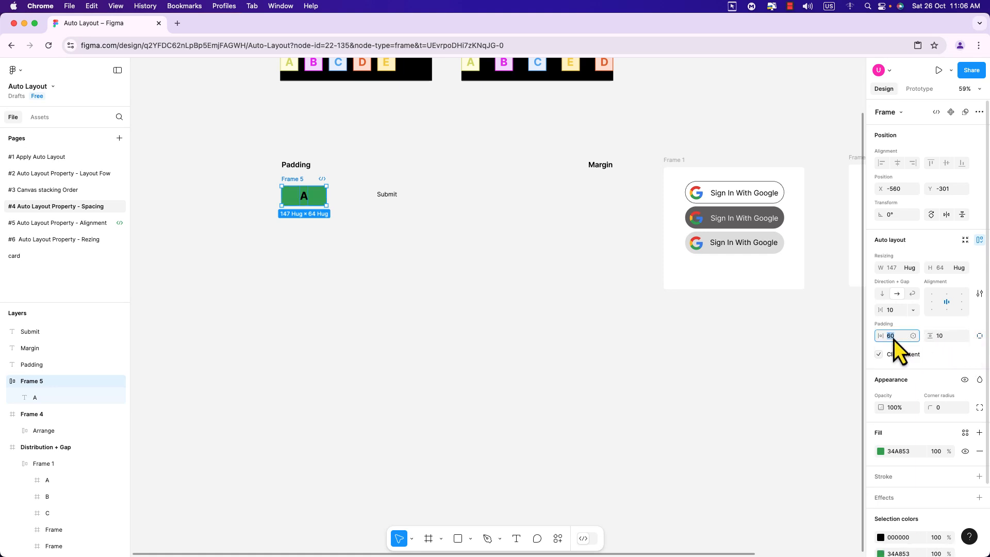
{"action": "type", "text": "100"}
{"action": "key", "text": "Return"}
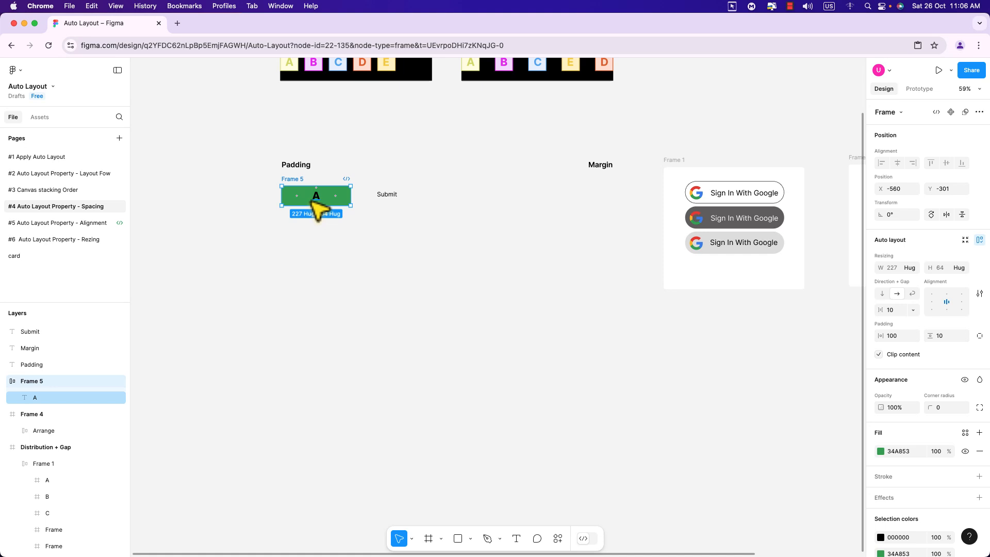
{"action": "left_click", "coordinate": [312, 201]}
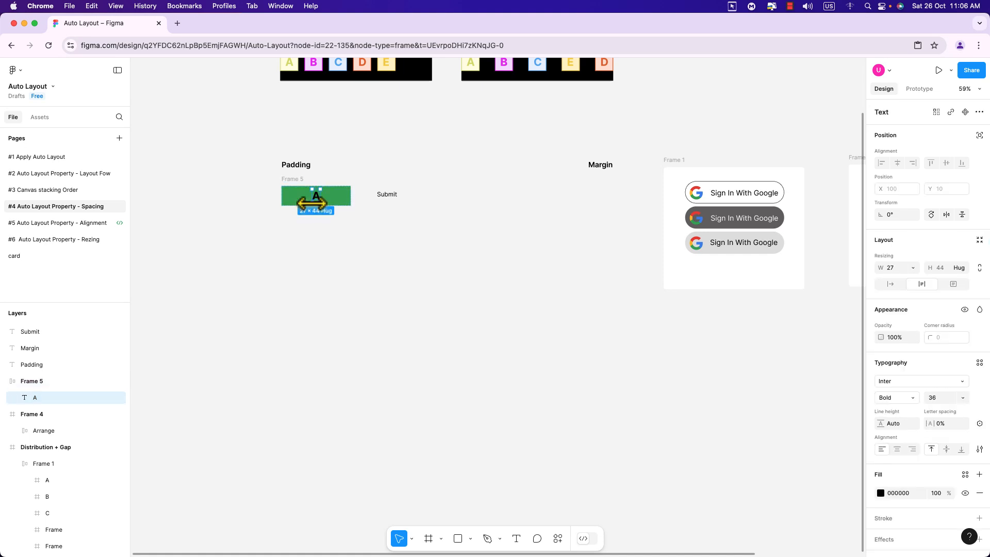
{"action": "left_click", "coordinate": [343, 200]}
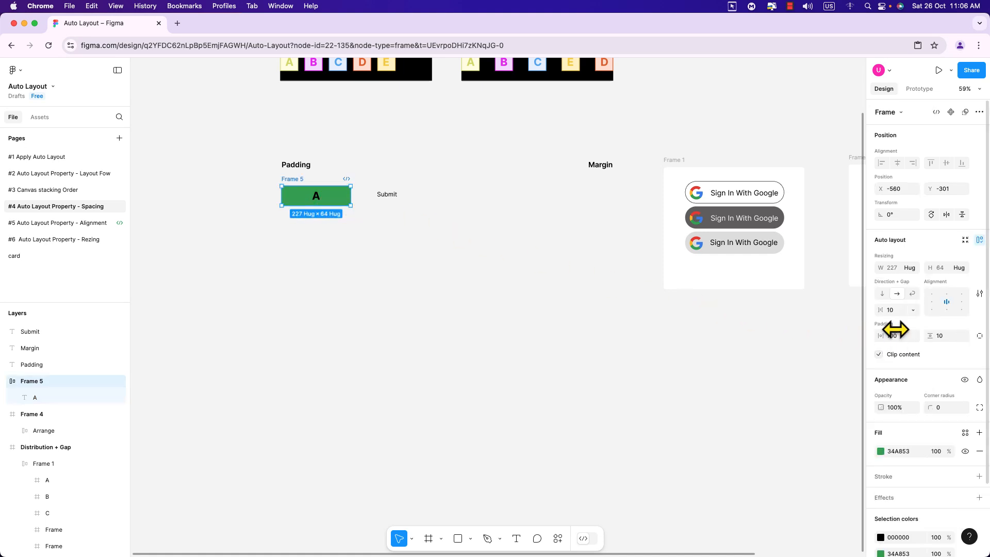
{"action": "left_click", "coordinate": [940, 336]}
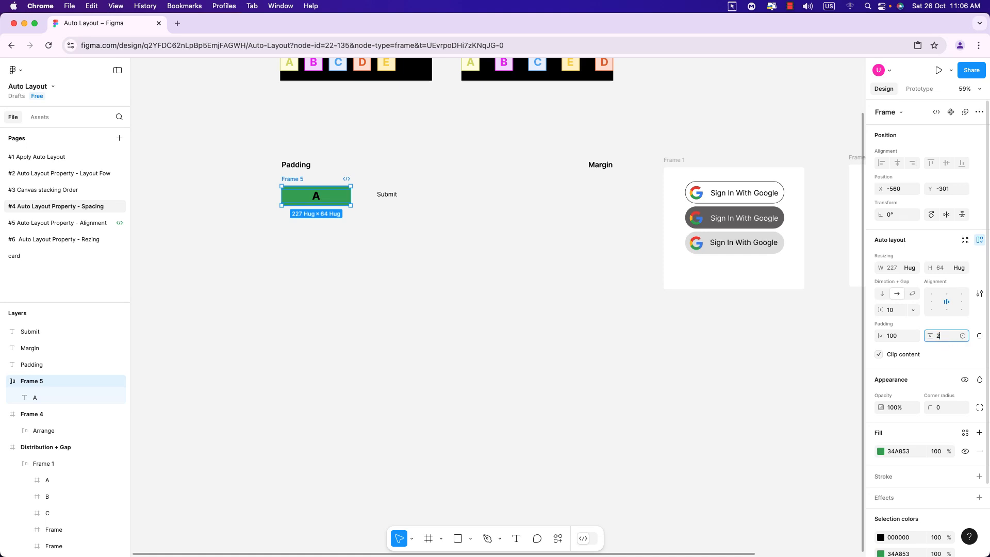
{"action": "key", "text": "Return"}
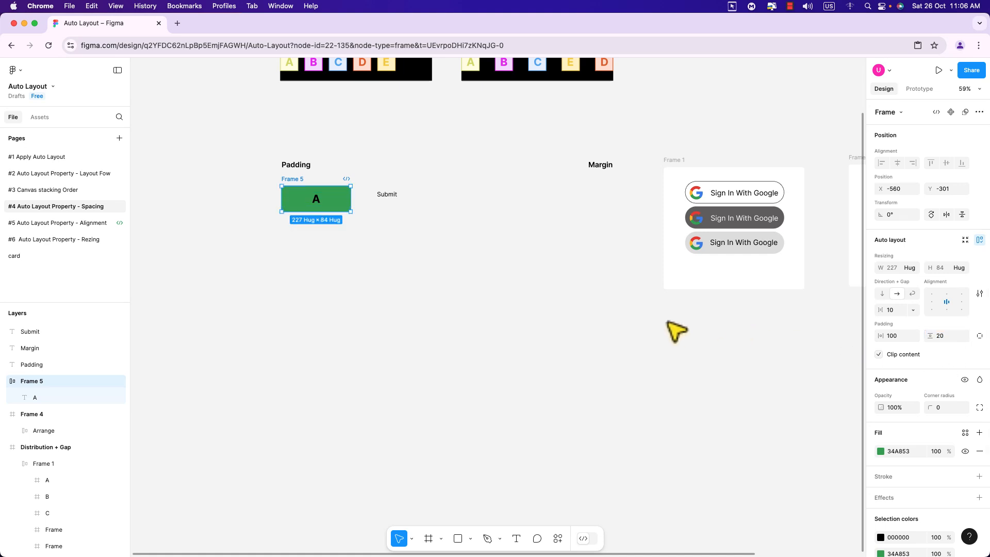
{"action": "left_click", "coordinate": [500, 304]}
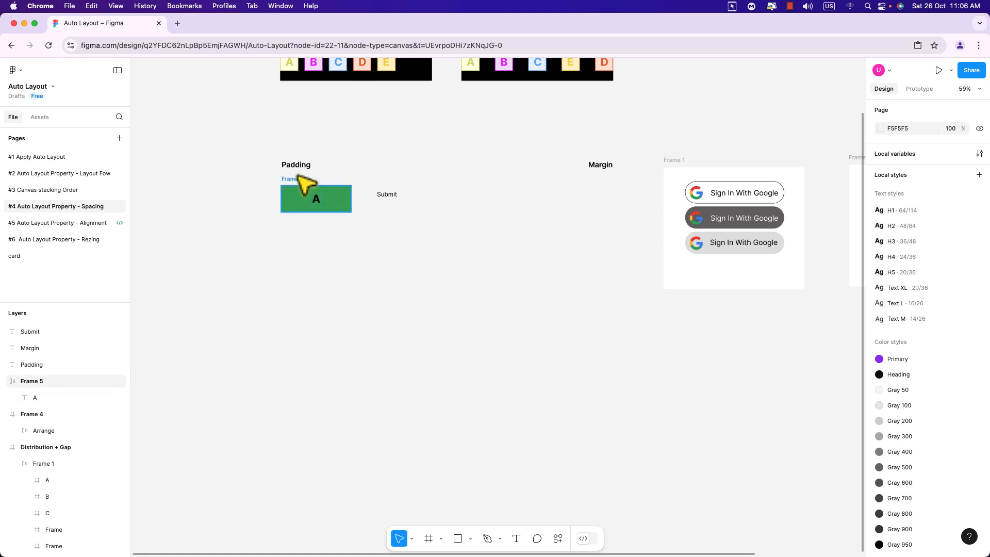
Set the vertical gap between the stacked Sign In With Google buttons under the Margin label to 40.
{"action": "left_click", "coordinate": [607, 168]}
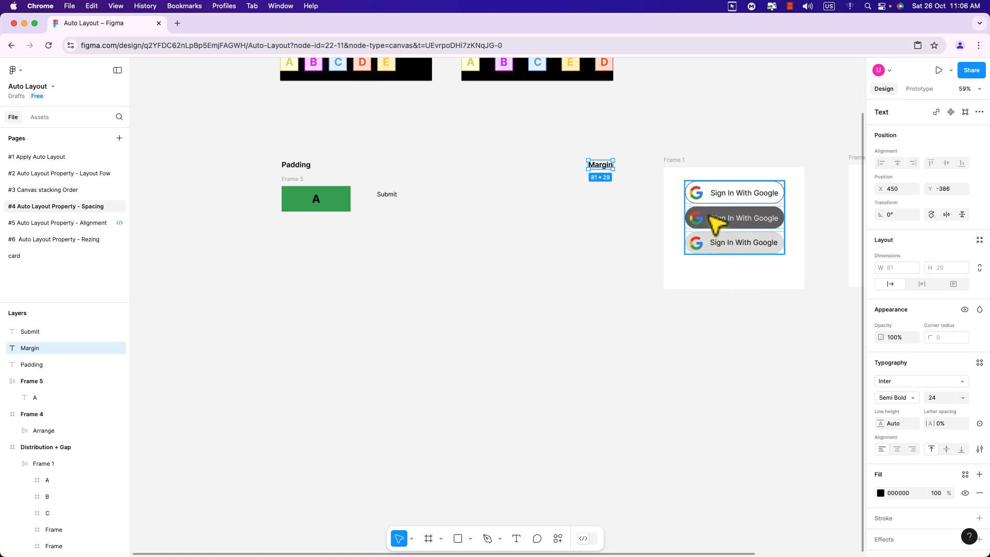
{"action": "left_click", "coordinate": [690, 187]}
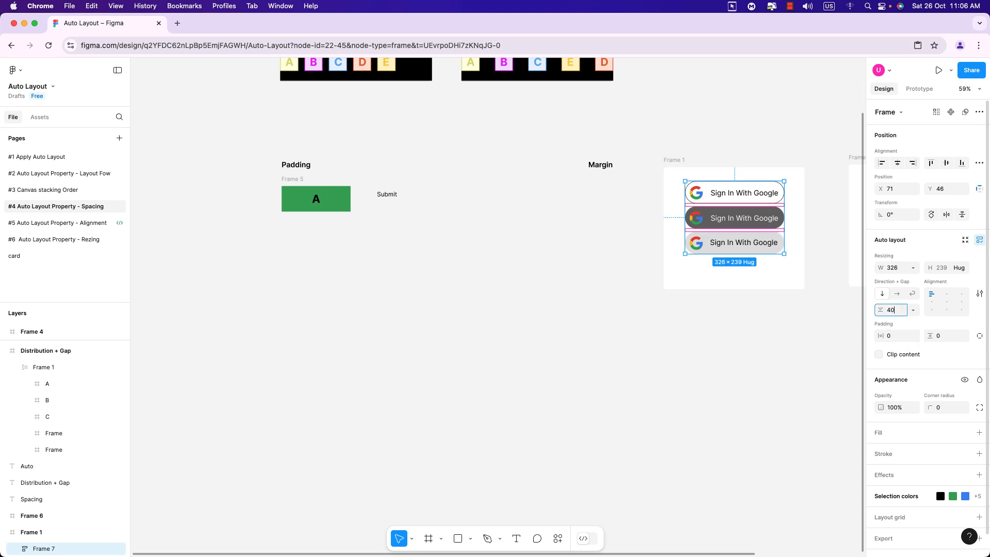
{"action": "key", "text": "Return"}
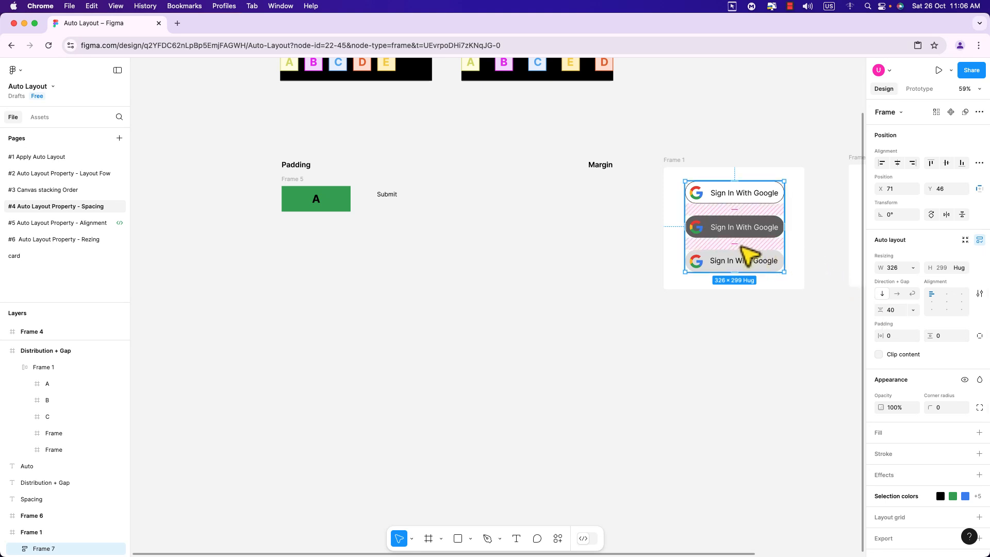
{"action": "left_click", "coordinate": [746, 253]}
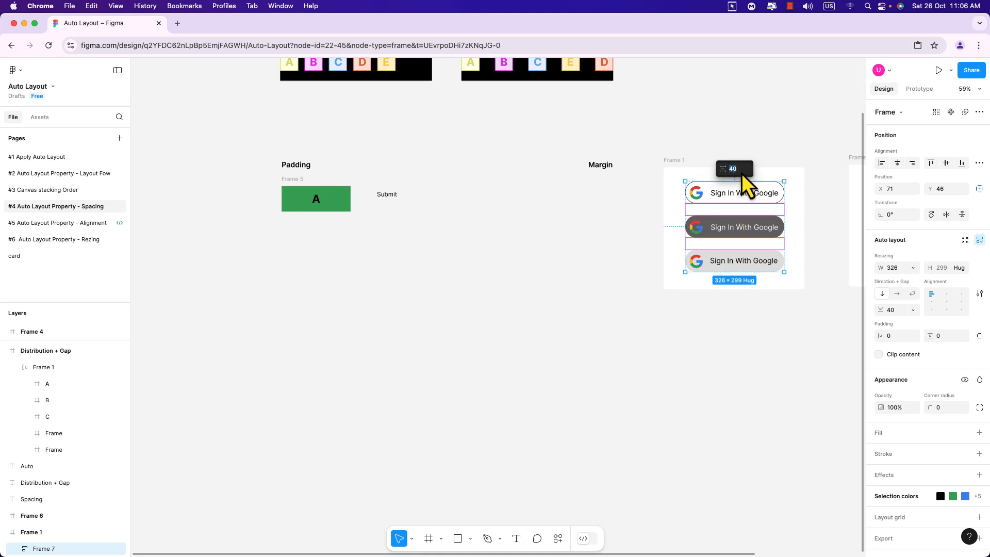
Set the gap of the Sign In With Google stack to Auto and resize its frame to about 307 × 388.
{"action": "left_click", "coordinate": [911, 314]}
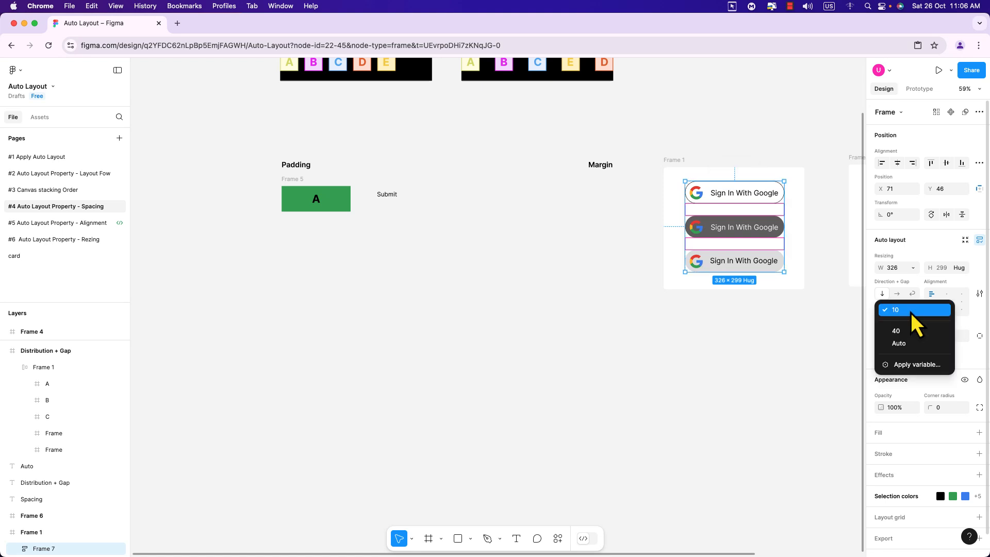
{"action": "left_click", "coordinate": [906, 344]}
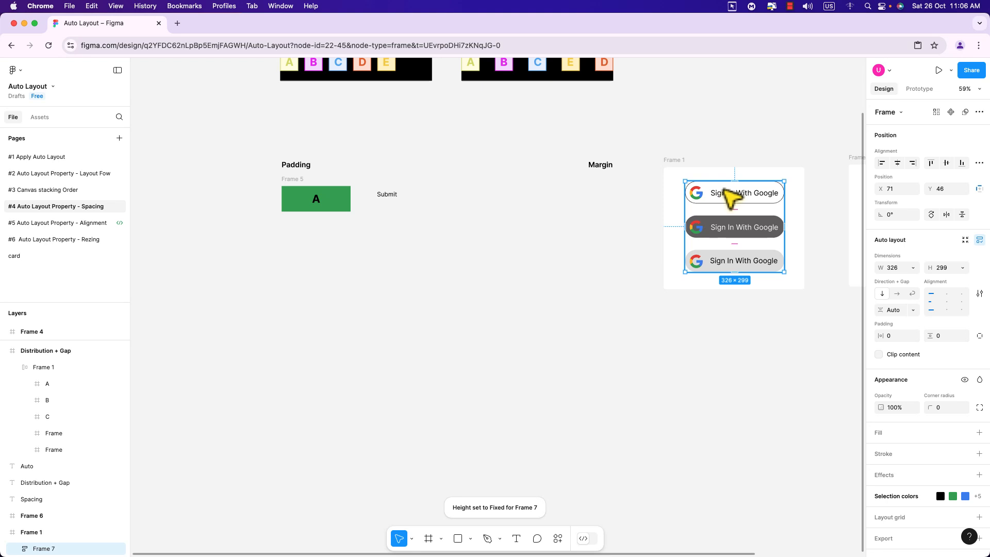
{"action": "left_click_drag", "start_coordinate": [732, 183], "coordinate": [732, 168]}
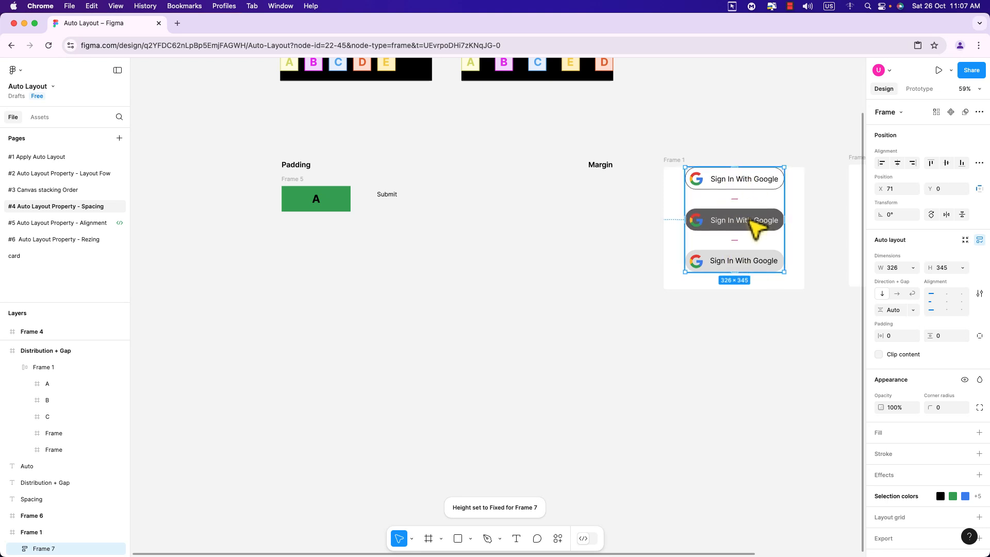
{"action": "left_click_drag", "start_coordinate": [784, 272], "coordinate": [778, 285]}
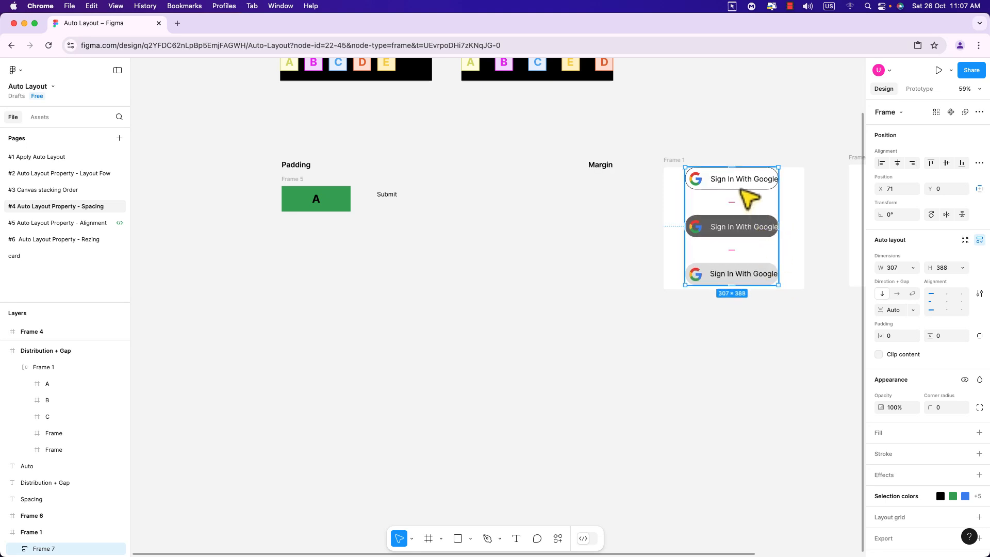
Set the gap of the Sign In With Google stack back to 40 and deselect the frame.
{"action": "left_click", "coordinate": [909, 308]}
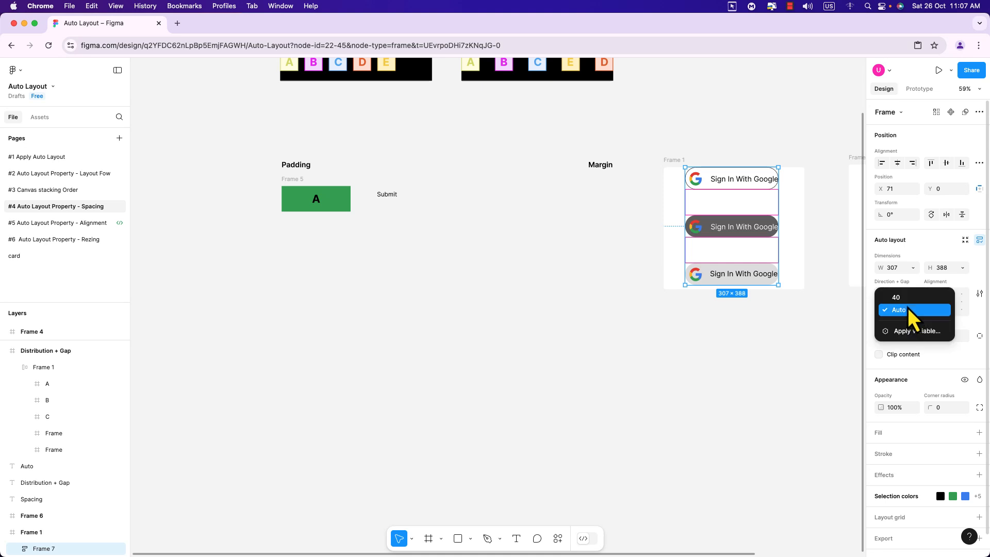
{"action": "left_click", "coordinate": [899, 298]}
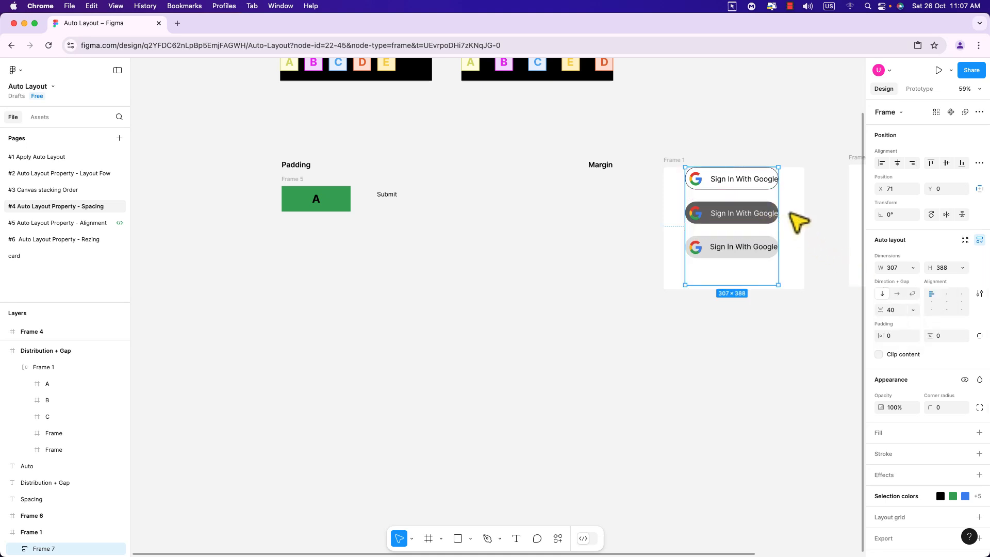
{"action": "left_click", "coordinate": [796, 221]}
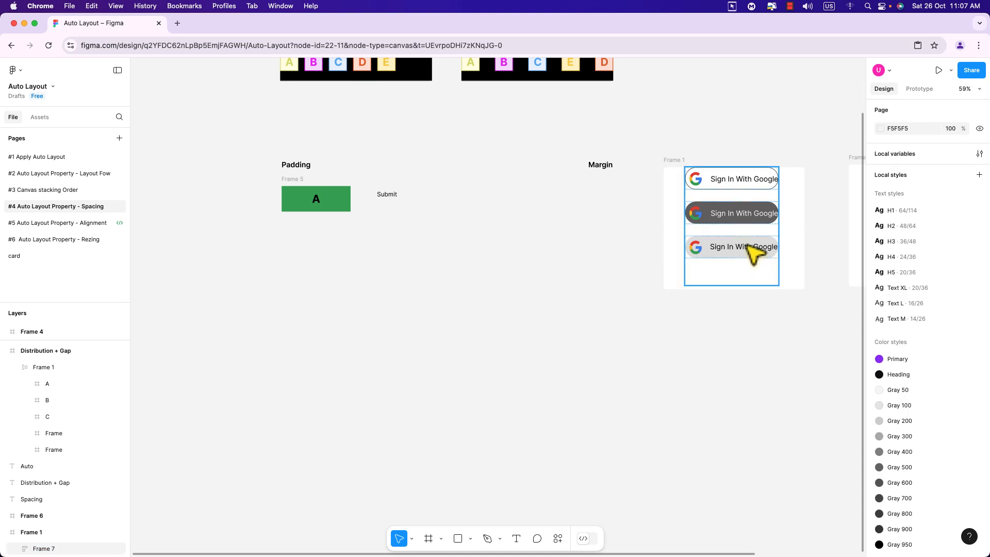
{"action": "scroll", "coordinate": [696, 263], "scroll_direction": "up", "scroll_amount": 5}
{"action": "scroll", "coordinate": [704, 277], "scroll_direction": "down", "scroll_amount": 4}
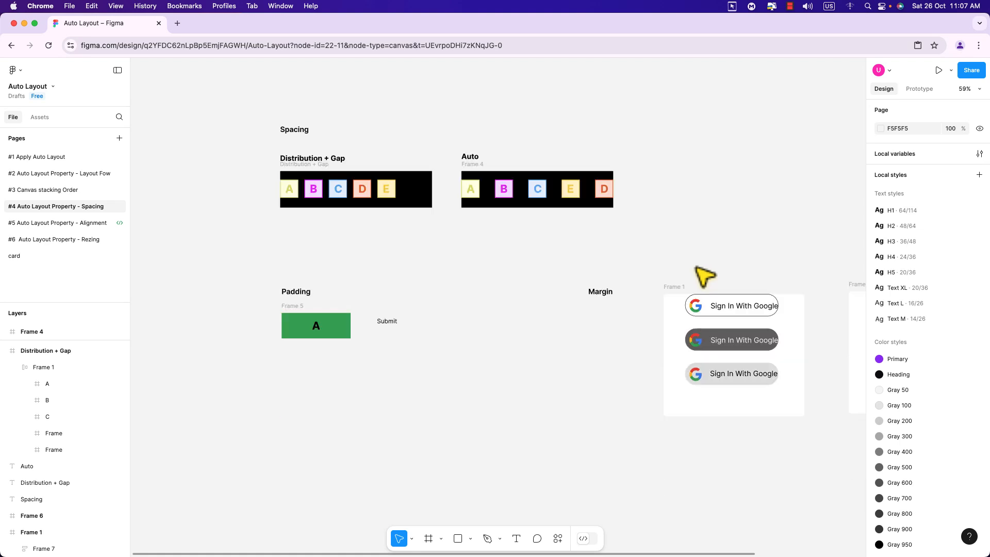
Open the #5 Auto Layout Property - Alignment page and select Frame 1 inside the Alignment with fixed margin frame.
{"action": "left_click", "coordinate": [86, 225]}
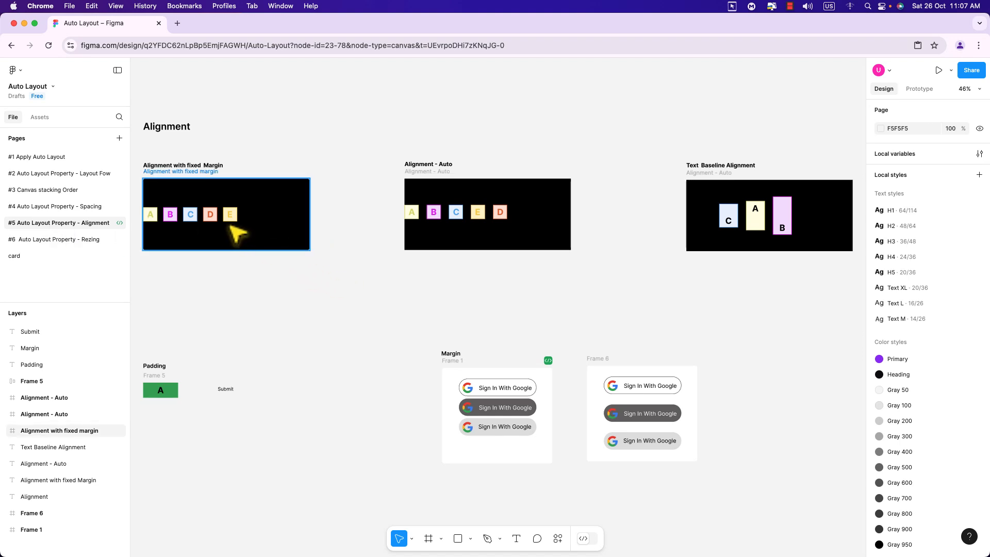
{"action": "left_click", "coordinate": [233, 231]}
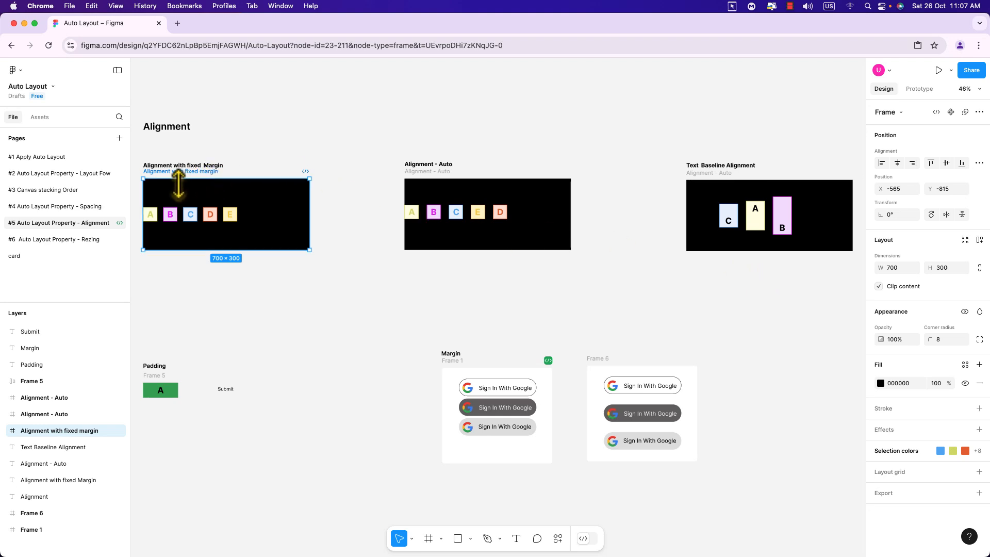
{"action": "left_click", "coordinate": [5, 431]}
{"action": "left_click", "coordinate": [33, 447]}
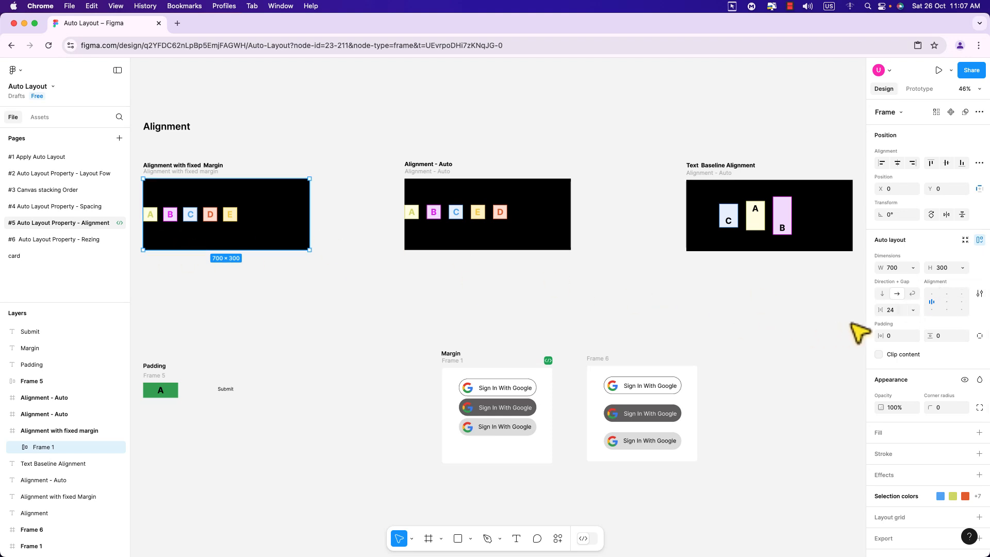
Try top left, bottom left, center and right alignment on the fixed-margin Frame 1, ending with its items centered.
{"action": "left_click", "coordinate": [931, 294]}
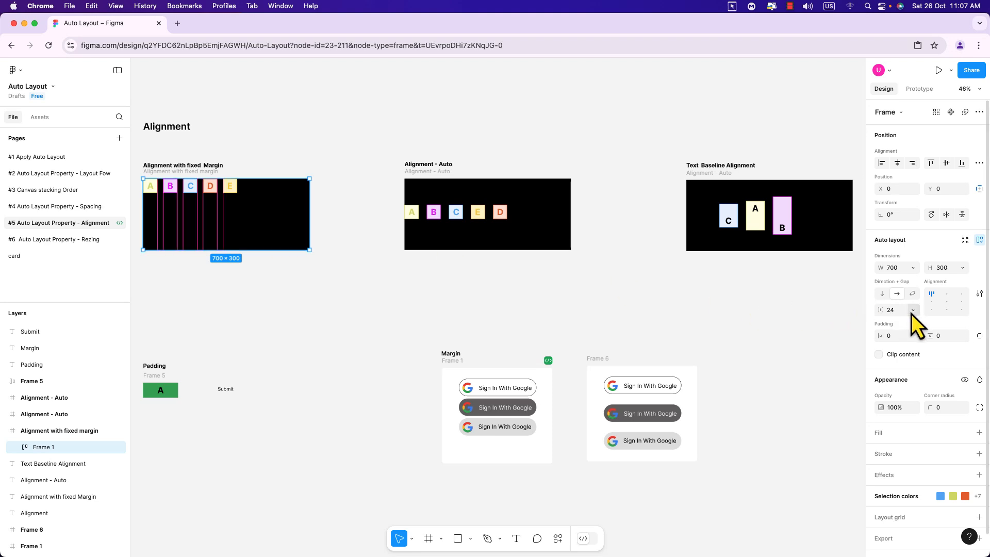
{"action": "left_click", "coordinate": [931, 311]}
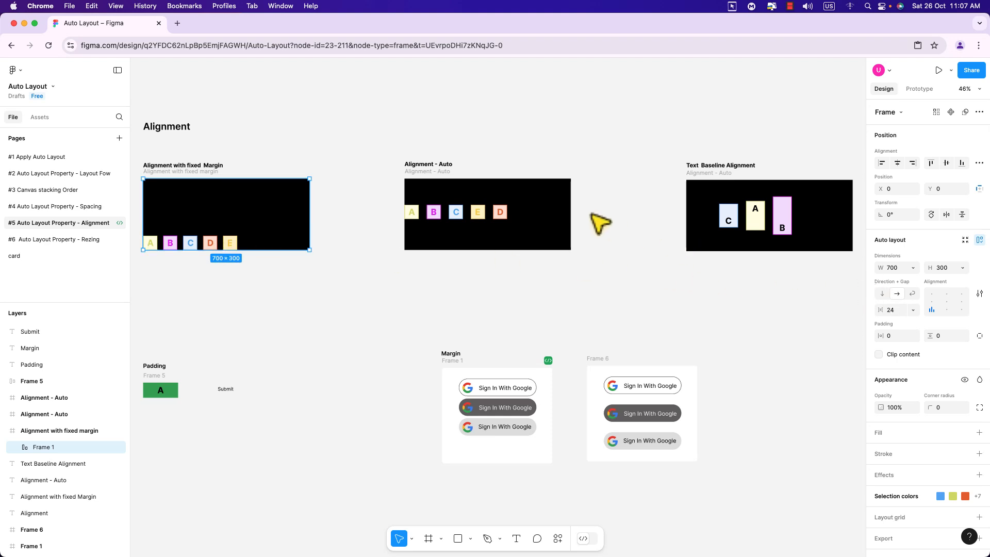
{"action": "left_click", "coordinate": [947, 302]}
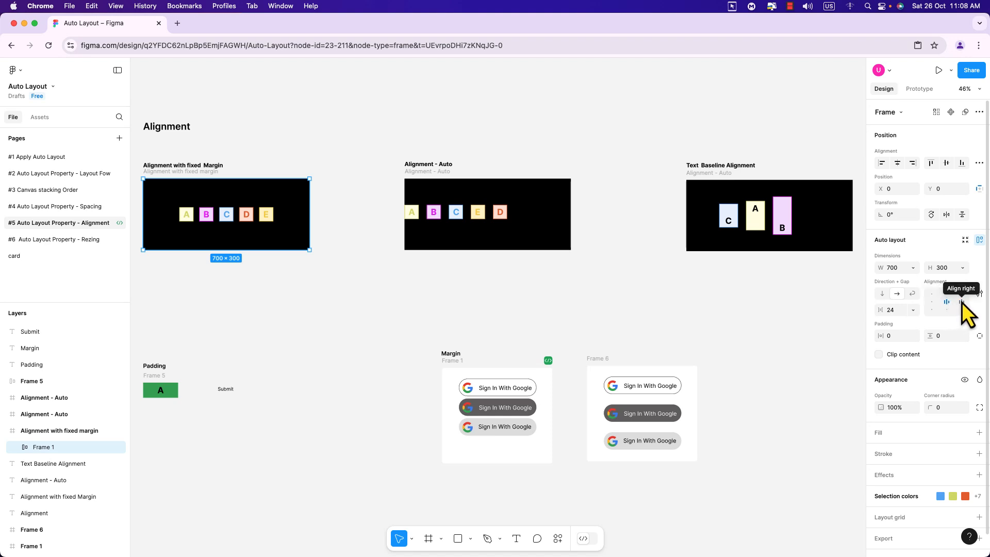
{"action": "left_click", "coordinate": [961, 302]}
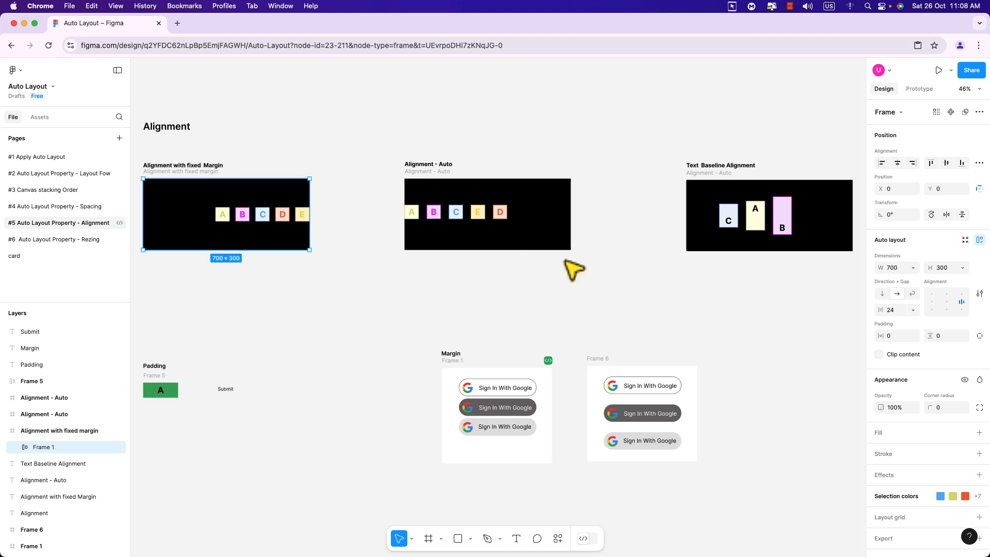
{"action": "left_click", "coordinate": [946, 302]}
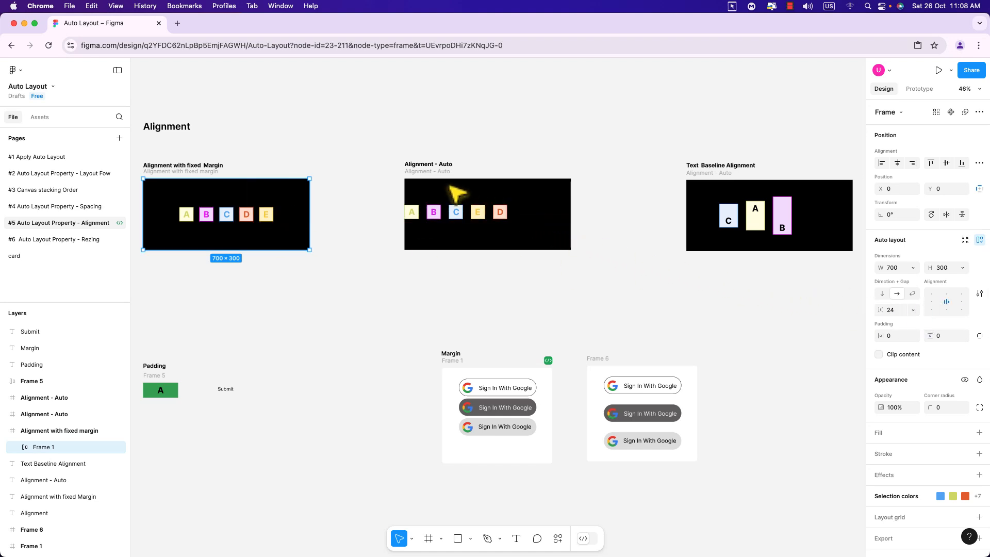
Set the gap of the Arrange frame in the Alignment - Auto example to Auto.
{"action": "left_click", "coordinate": [456, 212]}
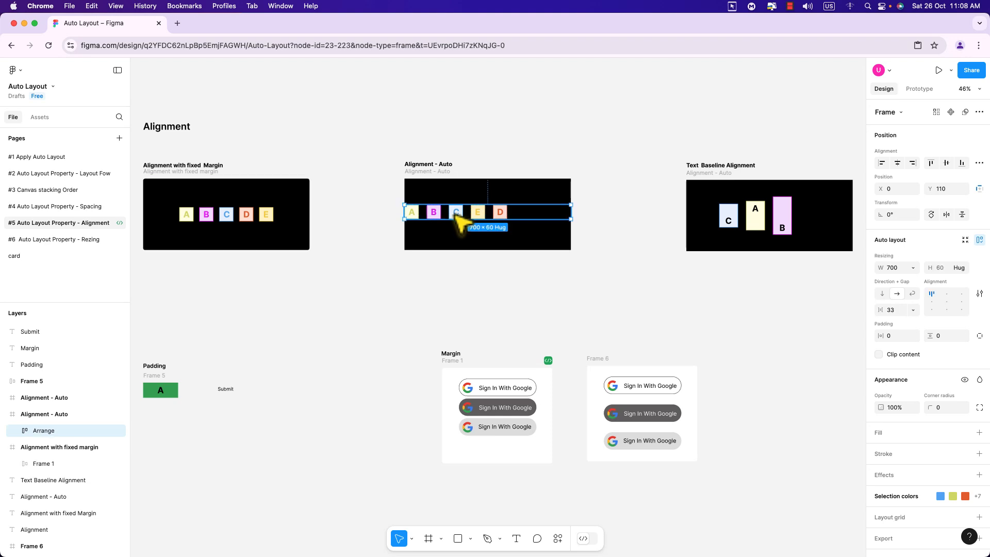
{"action": "left_click", "coordinate": [912, 310]}
{"action": "left_click", "coordinate": [909, 343]}
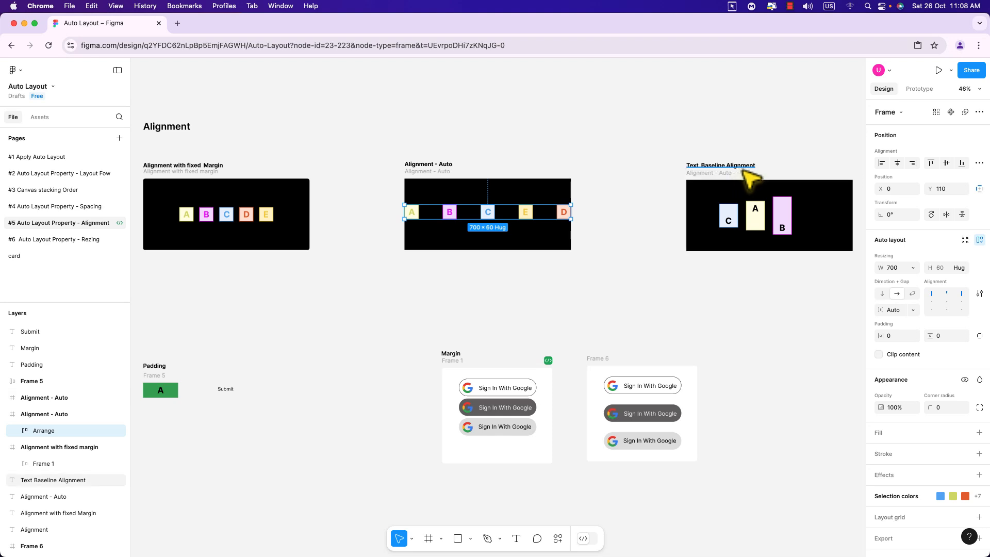
Toggle text baseline alignment on the Arrange frame under Text Baseline Alignment, leave it enabled and deselect the frame.
{"action": "left_click", "coordinate": [750, 209]}
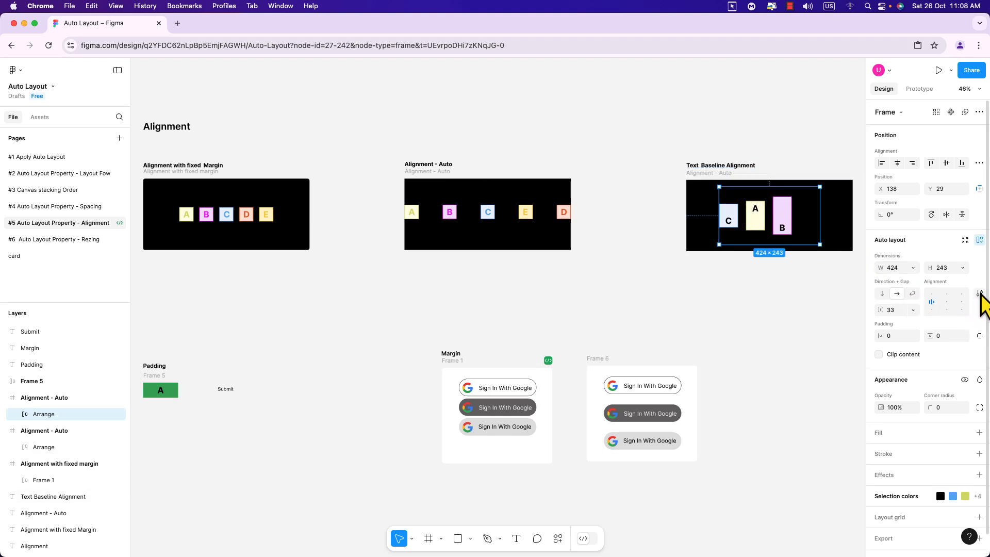
{"action": "left_click", "coordinate": [979, 293]}
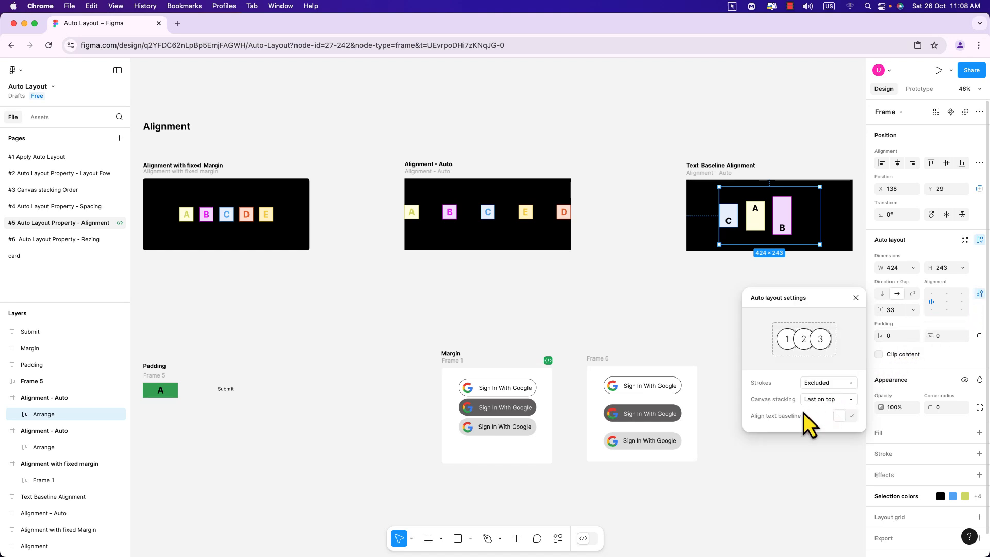
{"action": "left_click", "coordinate": [852, 417]}
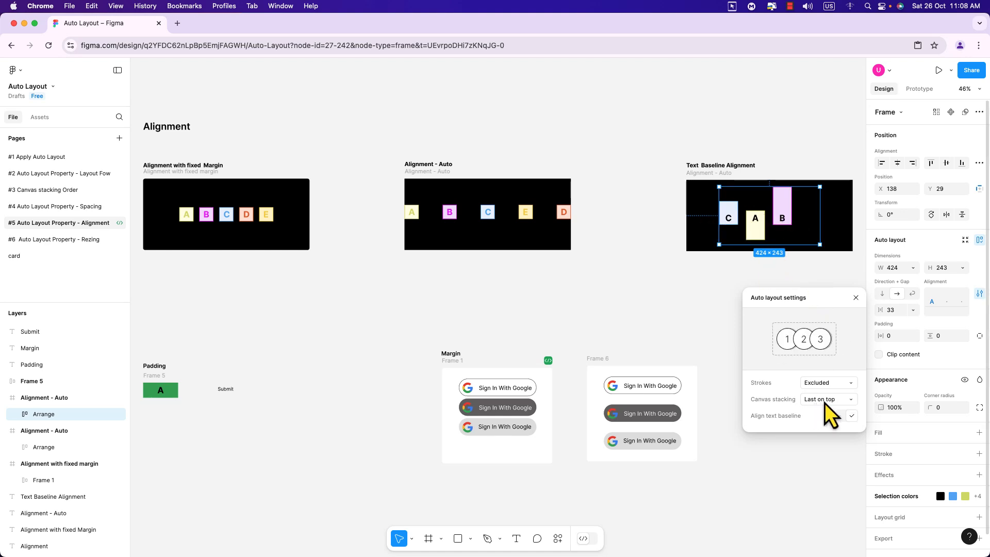
{"action": "left_click", "coordinate": [840, 416]}
{"action": "left_click", "coordinate": [849, 418]}
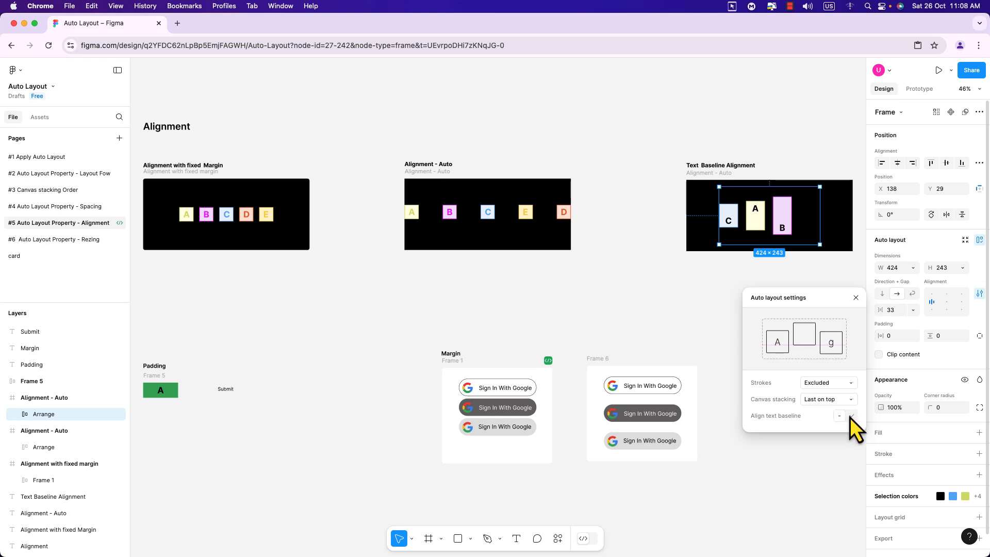
{"action": "left_click", "coordinate": [651, 312]}
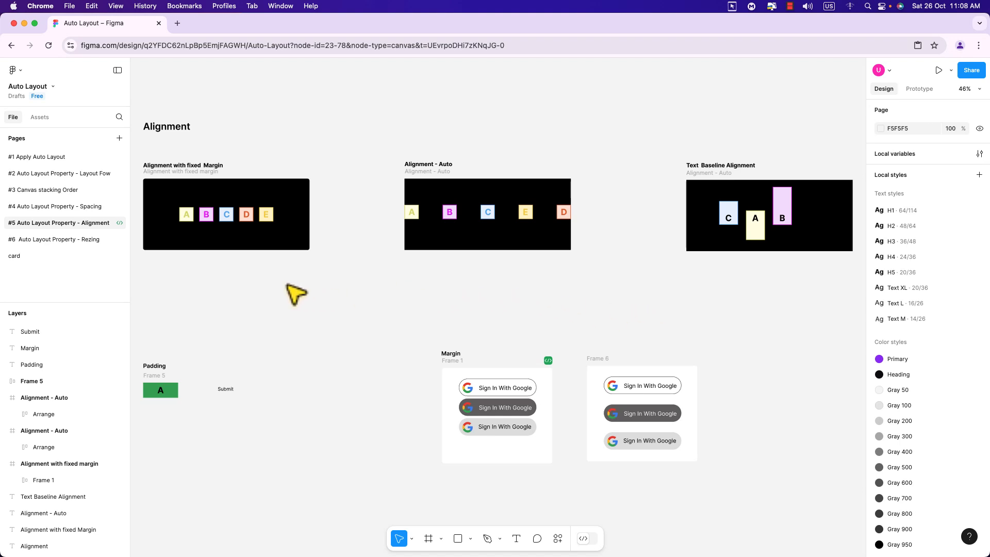
Open the #6 Auto Layout Property - Rezing page.
{"action": "left_click", "coordinate": [90, 242]}
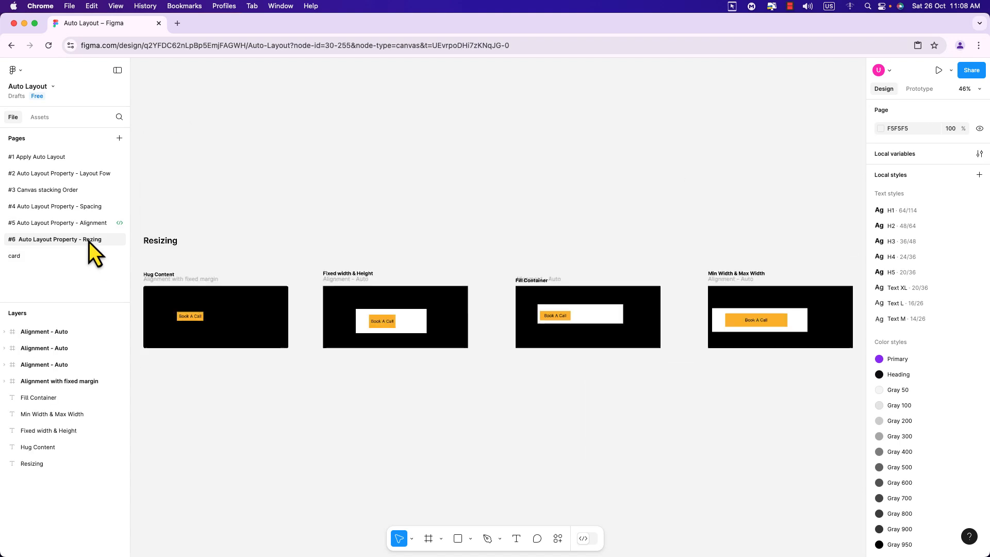
Change the Book A Call button label in the Hug Content example first to "Submit", finally to "Free Download", and deselect it.
{"action": "scroll", "coordinate": [268, 307], "scroll_direction": "down", "scroll_amount": 5}
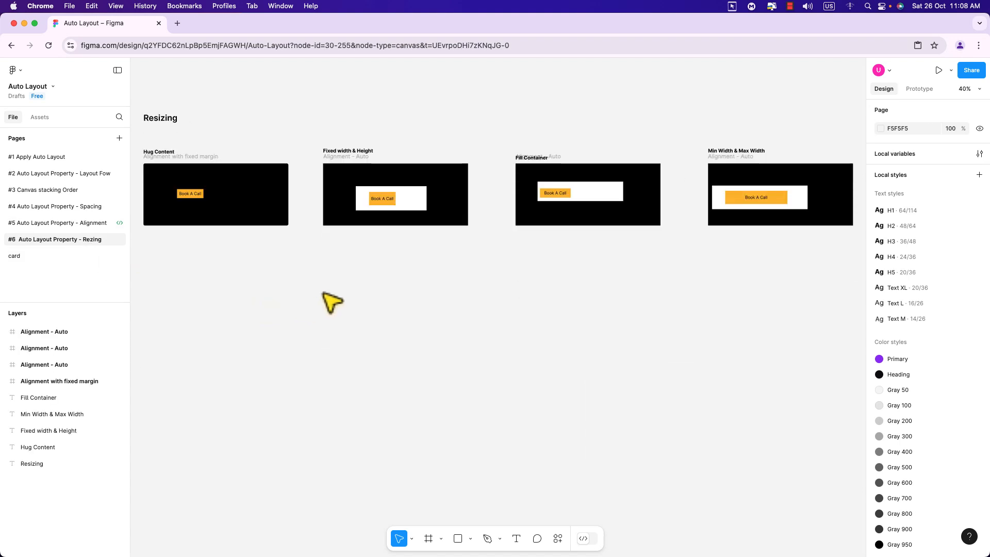
{"action": "left_click", "coordinate": [198, 195]}
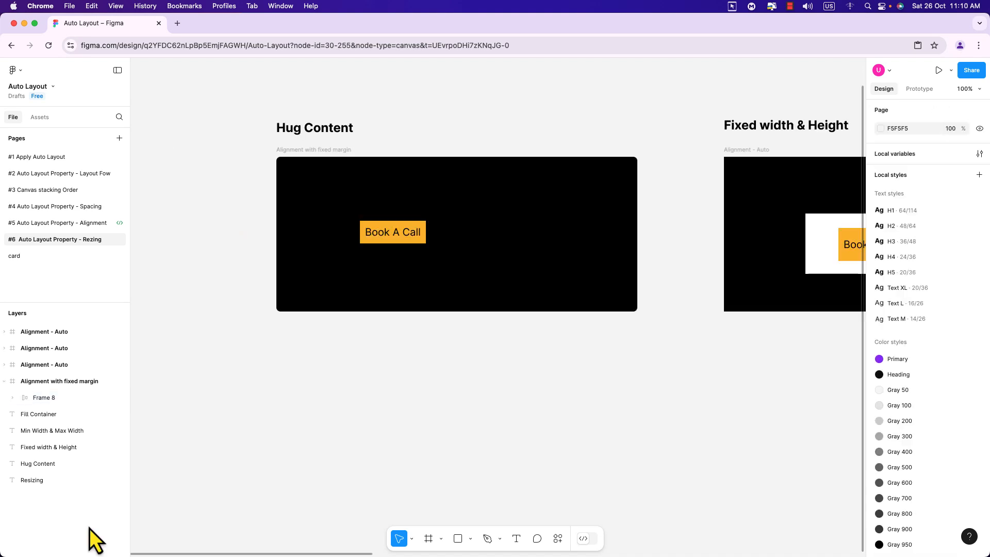
{"action": "scroll", "coordinate": [388, 380], "scroll_direction": "up", "scroll_amount": 5}
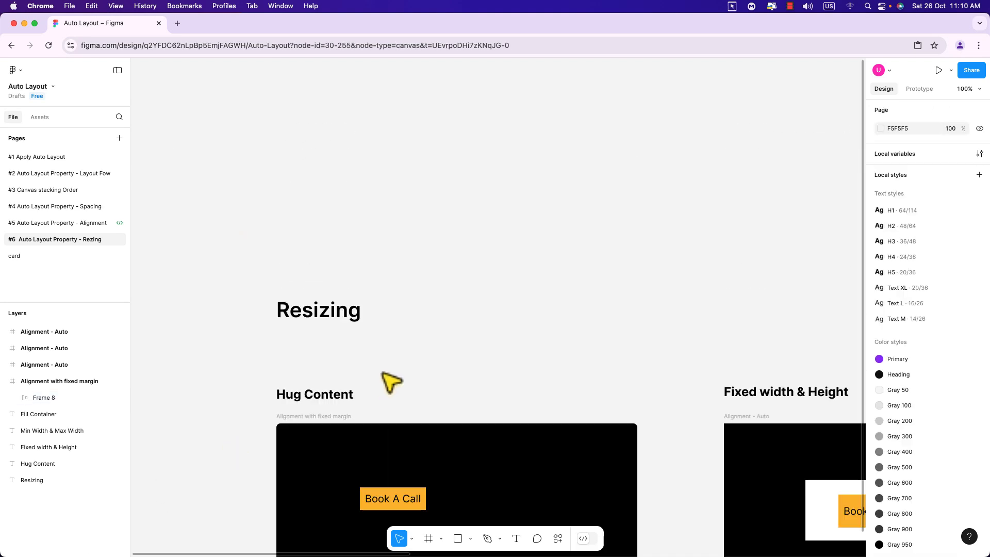
{"action": "scroll", "coordinate": [391, 366], "scroll_direction": "down", "scroll_amount": 4}
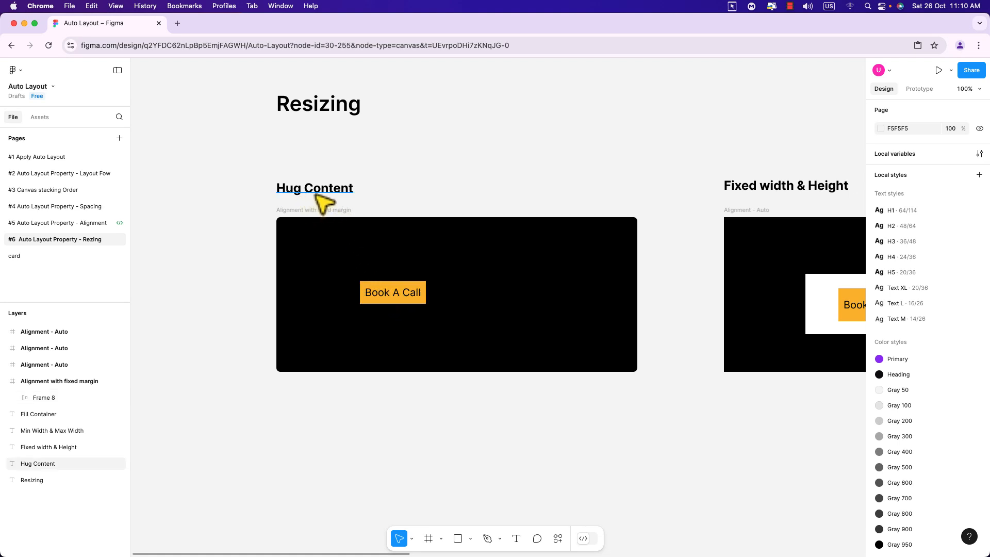
{"action": "left_click", "coordinate": [427, 304]}
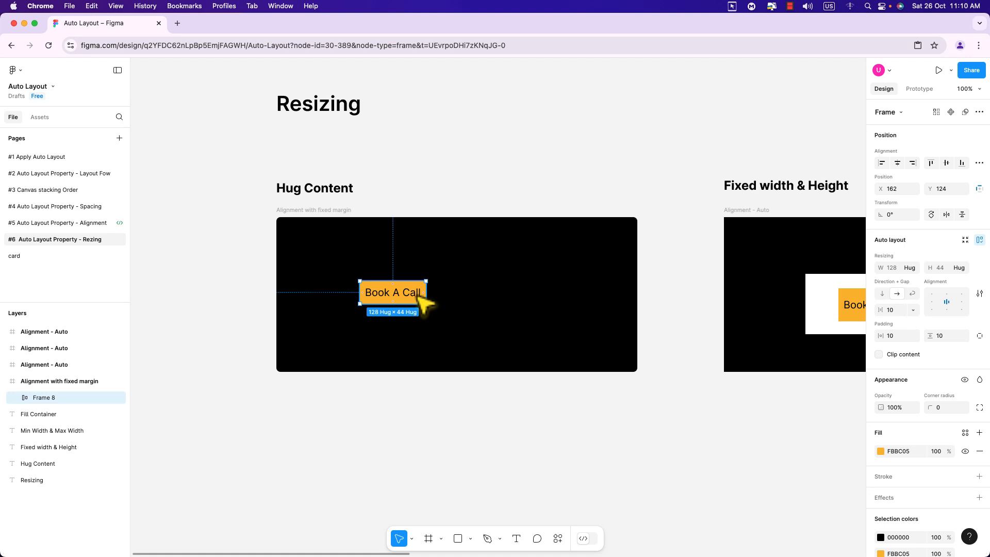
{"action": "left_click", "coordinate": [418, 294]}
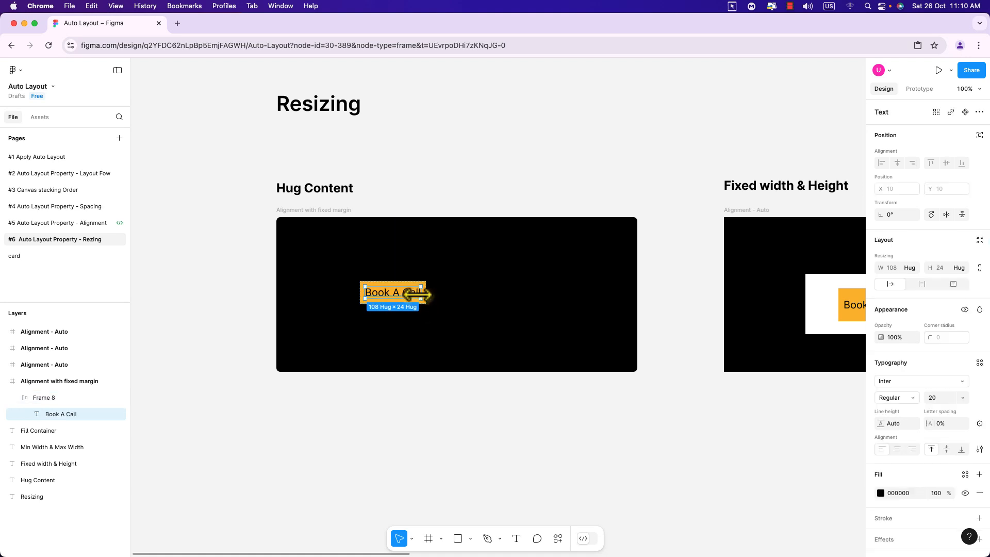
{"action": "double_click", "coordinate": [416, 294]}
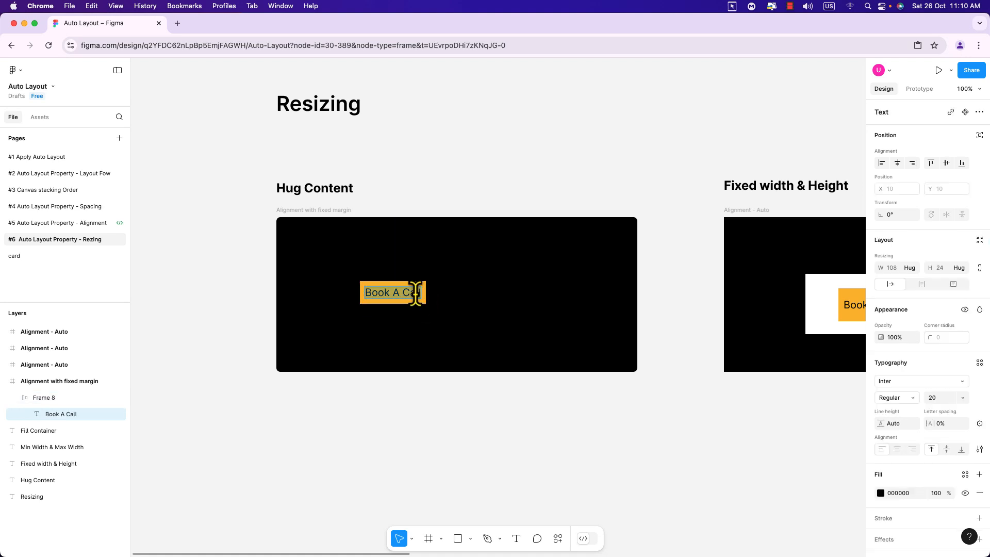
{"action": "key", "text": "BackSpace"}
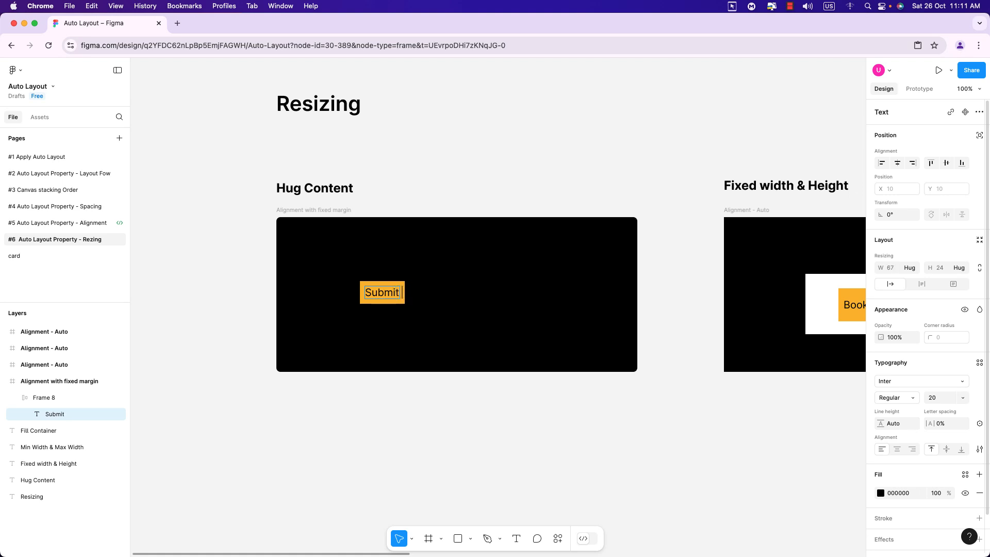
{"action": "key", "text": "BackSpace"}
{"action": "key", "text": "BackSpace"}
{"action": "key", "text": "BackSpace"}
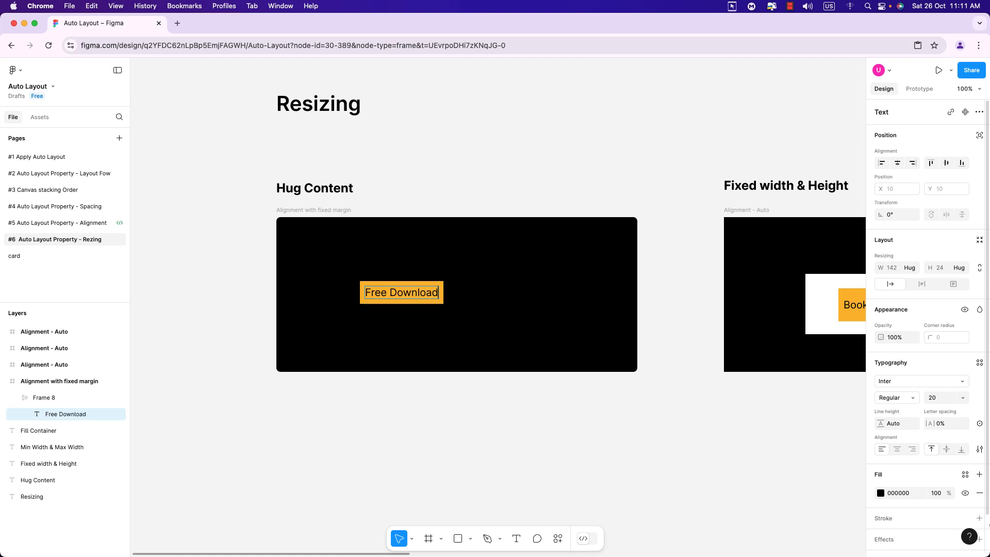
{"action": "key", "text": "Escape"}
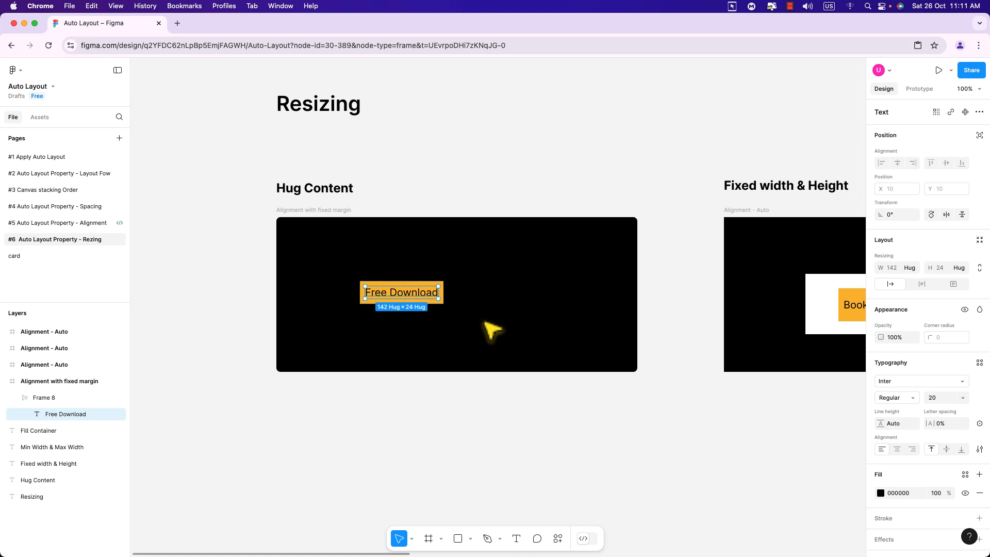
{"action": "left_click", "coordinate": [484, 324]}
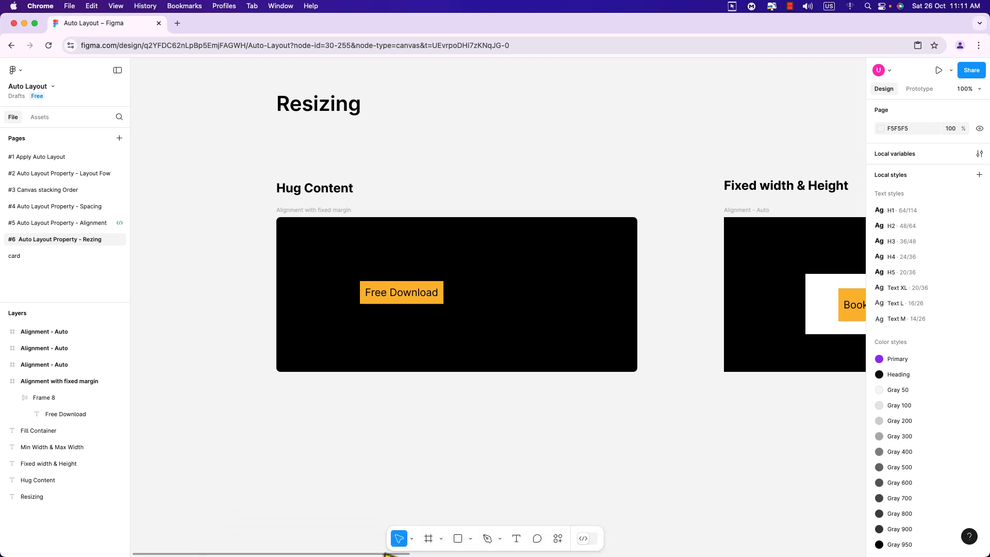
Inspect the Book A Call button in the Fixed width & Height example and narrow its white parent frame to about 324 wide.
{"action": "left_click_drag", "start_coordinate": [388, 554], "coordinate": [495, 554]}
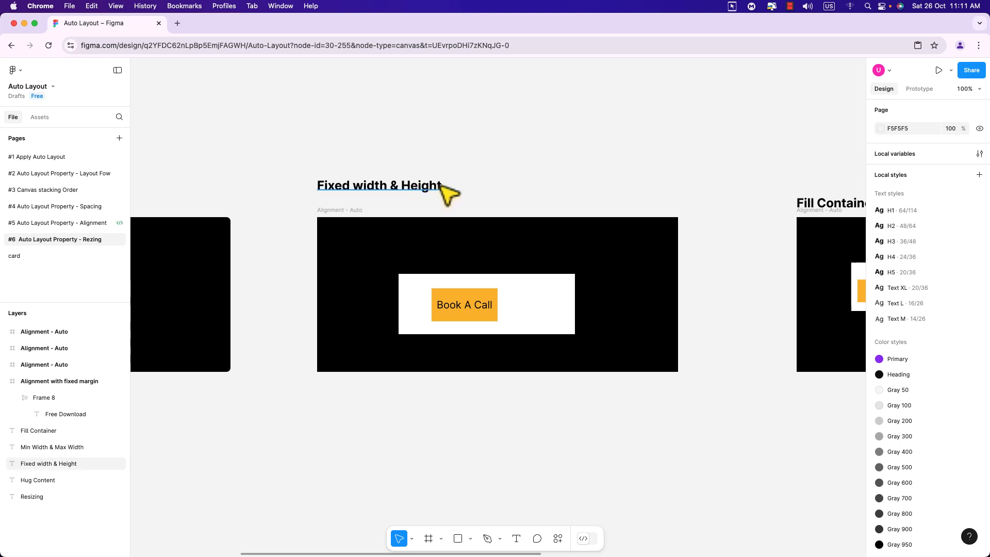
{"action": "left_click", "coordinate": [472, 304]}
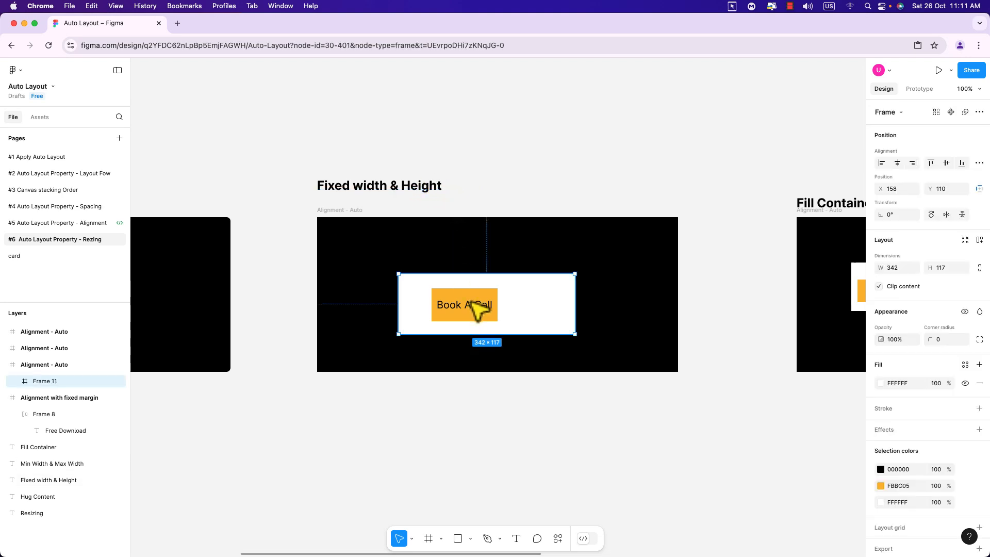
{"action": "left_click", "coordinate": [471, 303]}
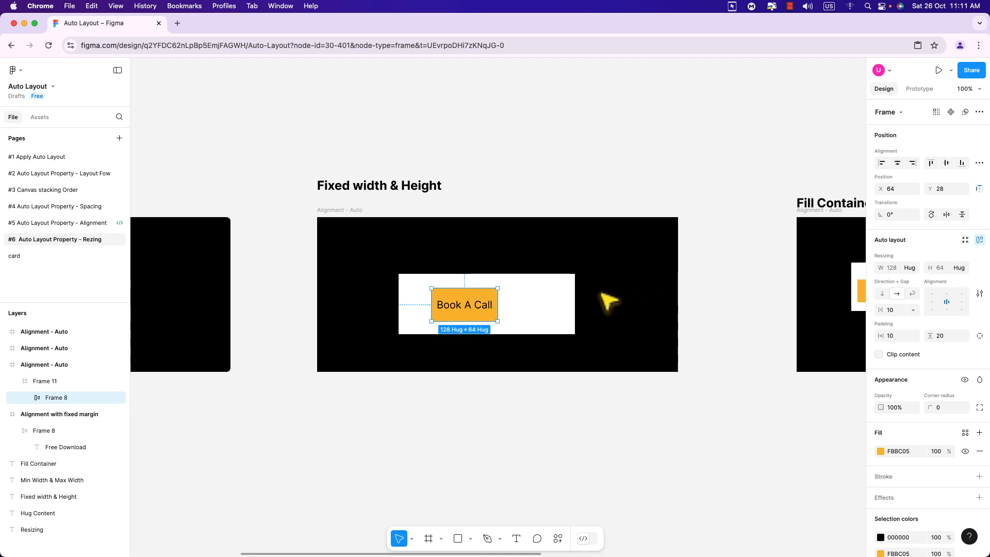
{"action": "left_click", "coordinate": [570, 310]}
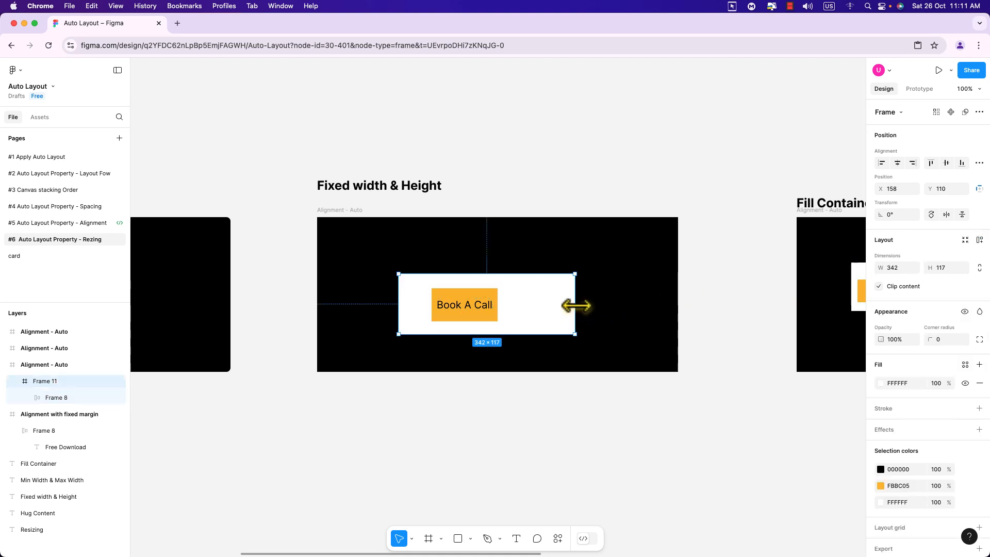
{"action": "mouse_move", "coordinate": [576, 305]}
{"action": "left_mouse_down"}
{"action": "mouse_move", "coordinate": [453, 308]}
{"action": "mouse_move", "coordinate": [572, 314]}
{"action": "mouse_move", "coordinate": [548, 318]}
{"action": "mouse_move", "coordinate": [565, 318]}
{"action": "left_mouse_up"}
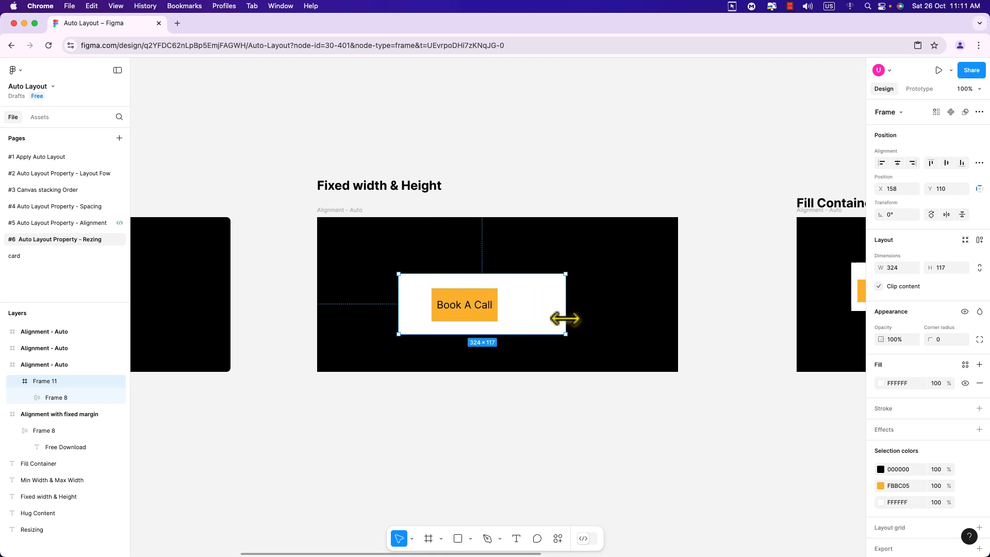
Check the width resizing options of the white container frame in the Fill Container example without changing its width or padding.
{"action": "scroll", "coordinate": [539, 547], "scroll_direction": "right", "scroll_amount": 10}
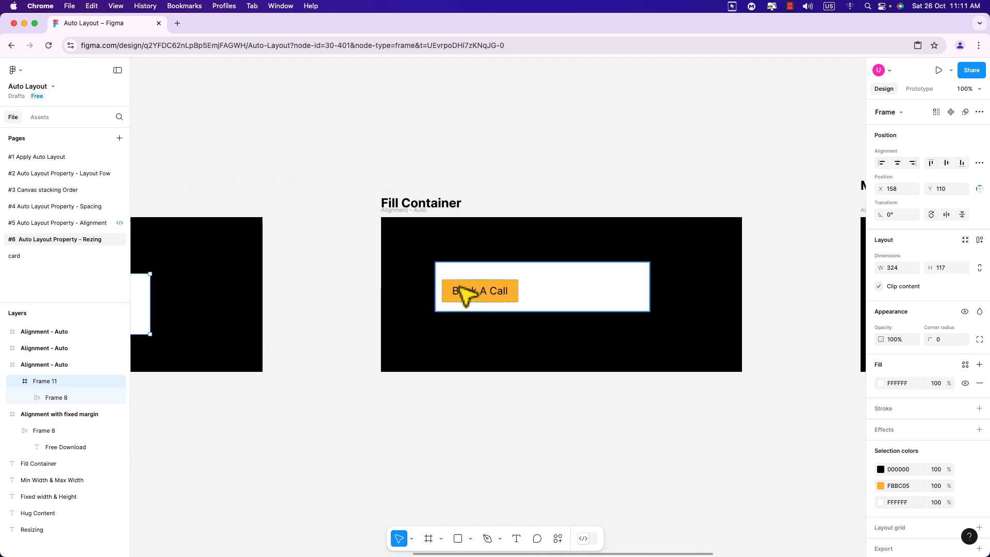
{"action": "left_click", "coordinate": [466, 296]}
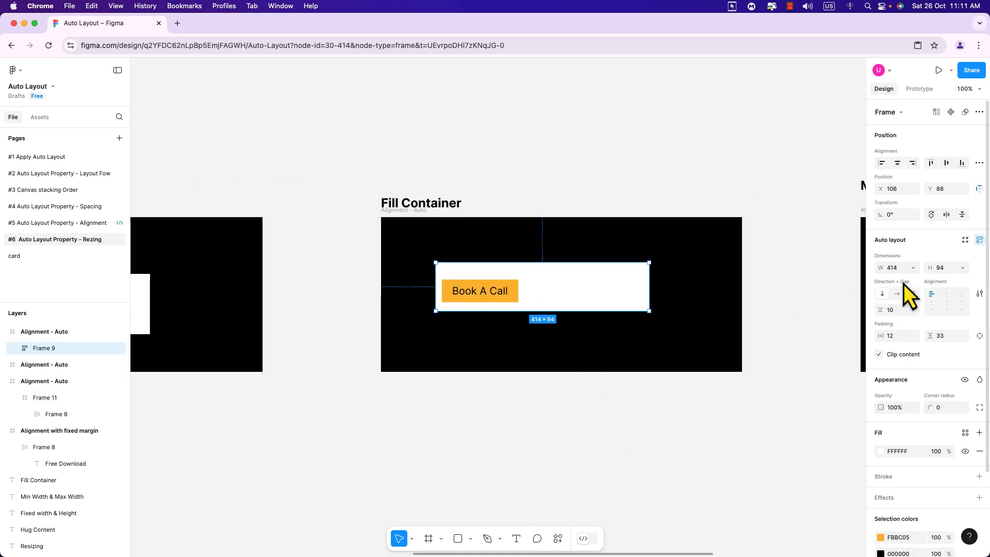
{"action": "left_click", "coordinate": [914, 271]}
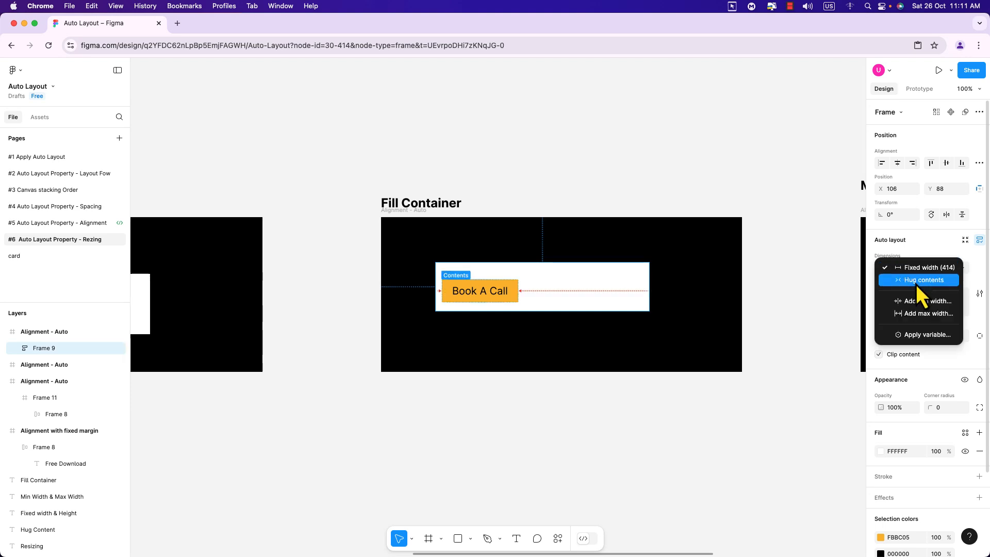
{"action": "left_click", "coordinate": [639, 299]}
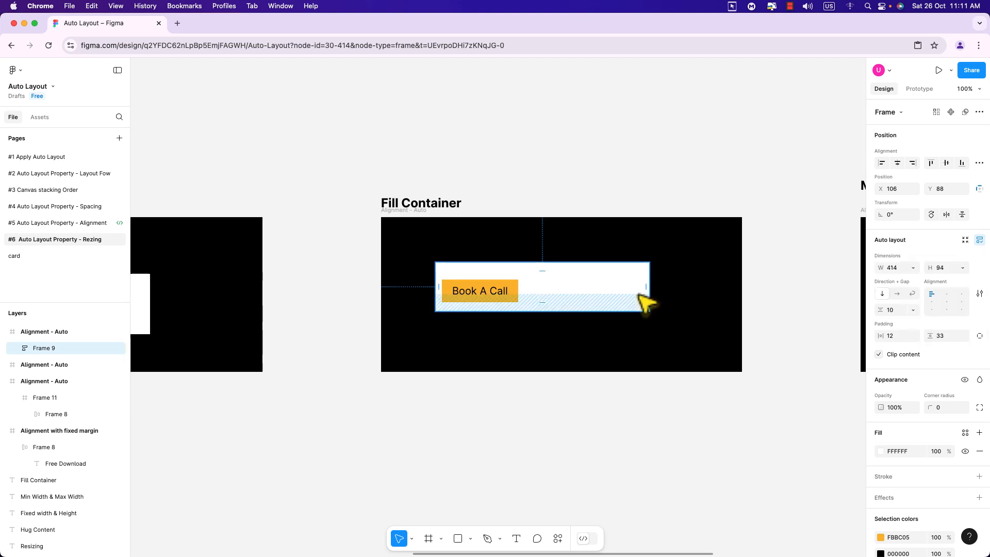
{"action": "left_click", "coordinate": [557, 275]}
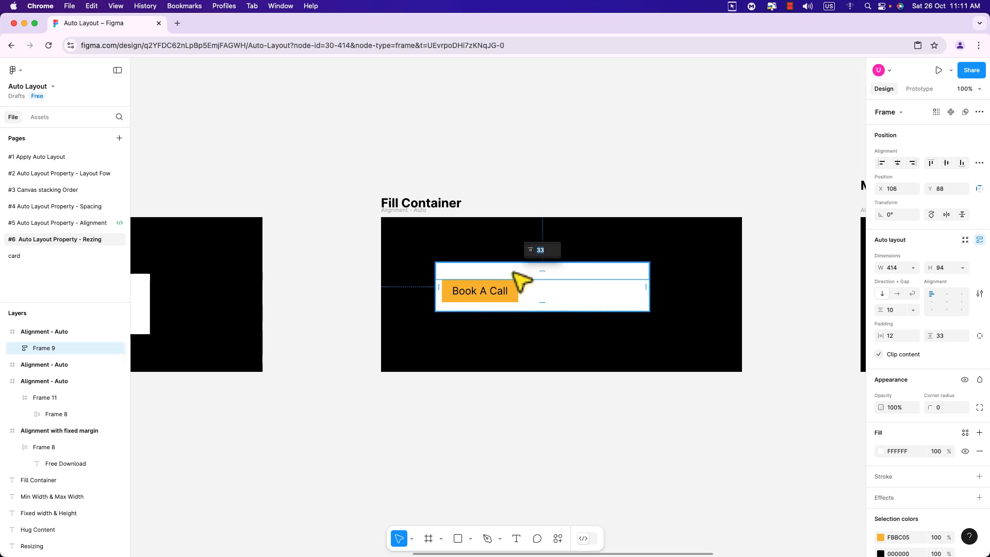
{"action": "left_click", "coordinate": [486, 266]}
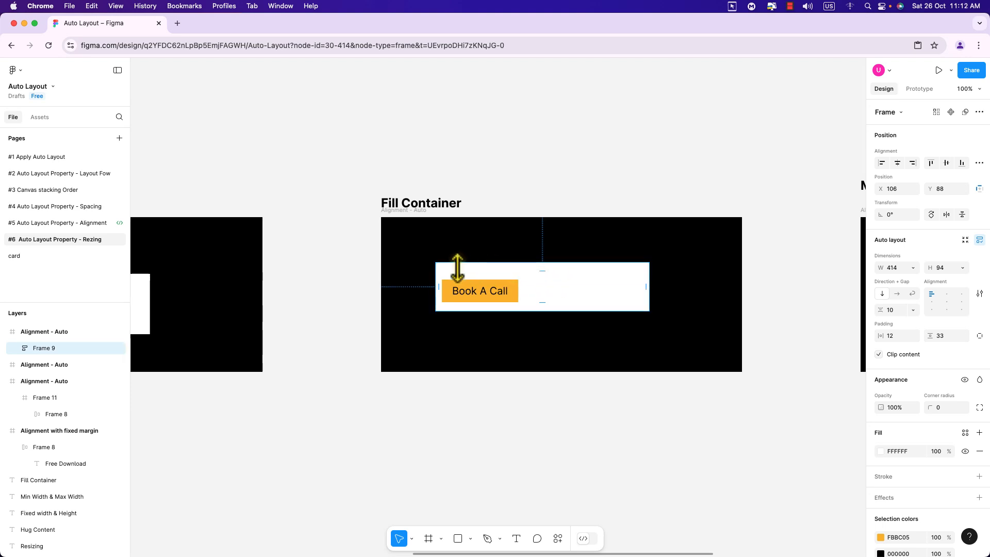
Select the orange Book A Call button frame nested in Frame 9 and set its width resizing to Fill container.
{"action": "left_click", "coordinate": [42, 332]}
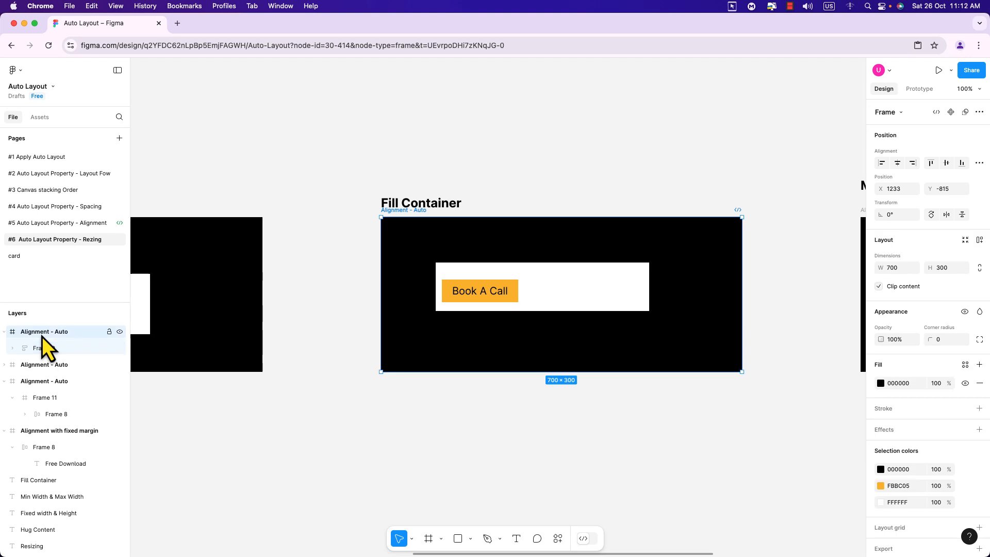
{"action": "left_click", "coordinate": [41, 348]}
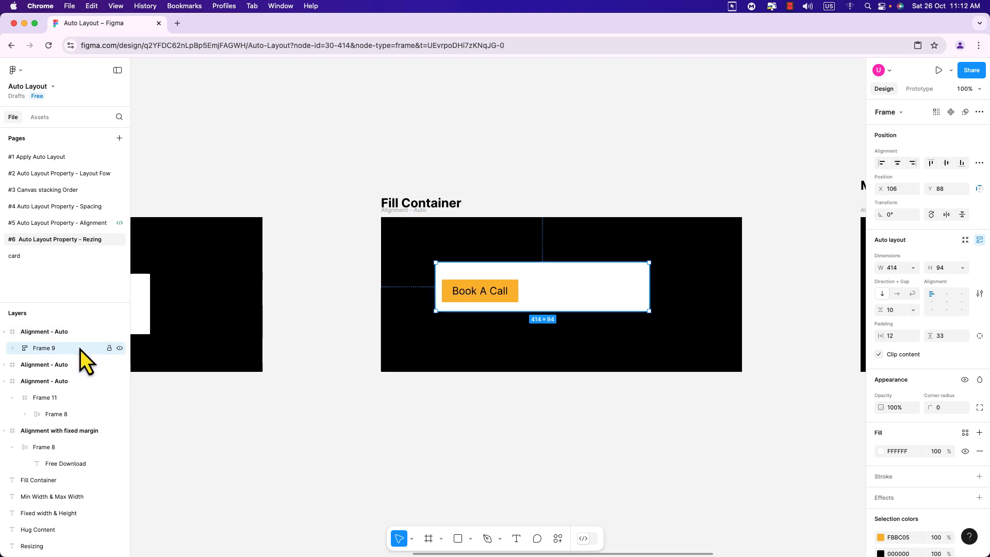
{"action": "left_click", "coordinate": [12, 353]}
{"action": "left_click", "coordinate": [29, 361]}
{"action": "left_click", "coordinate": [35, 363]}
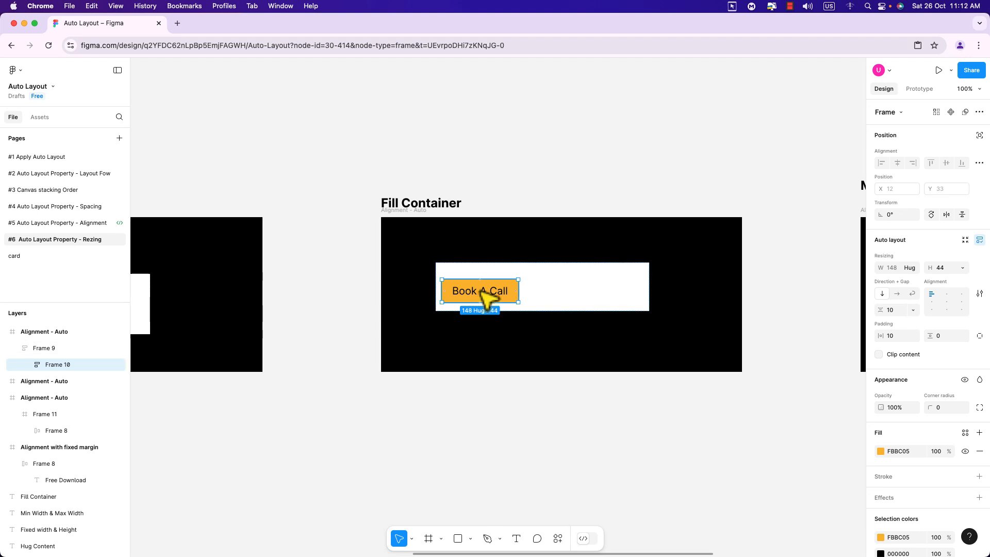
{"action": "left_click", "coordinate": [910, 271]}
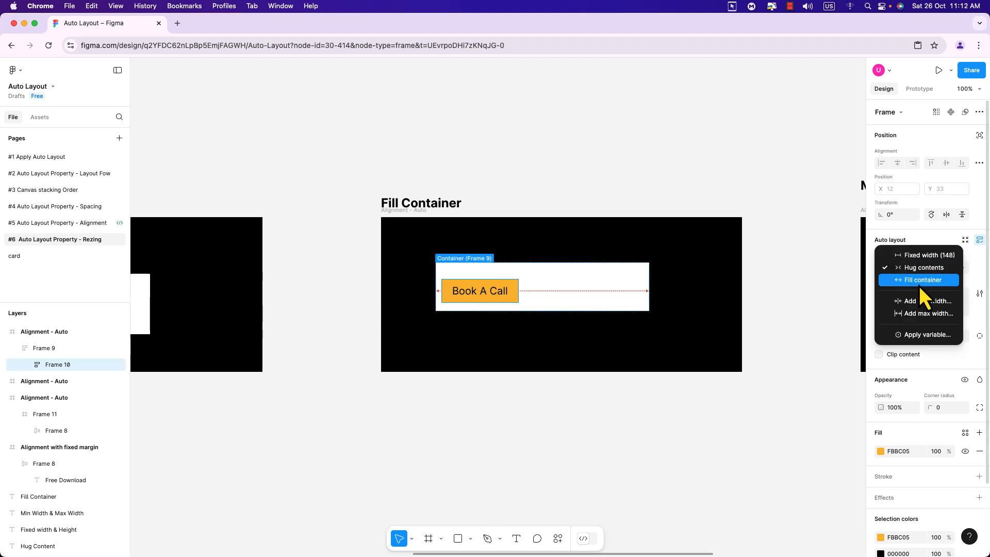
{"action": "left_click", "coordinate": [919, 284]}
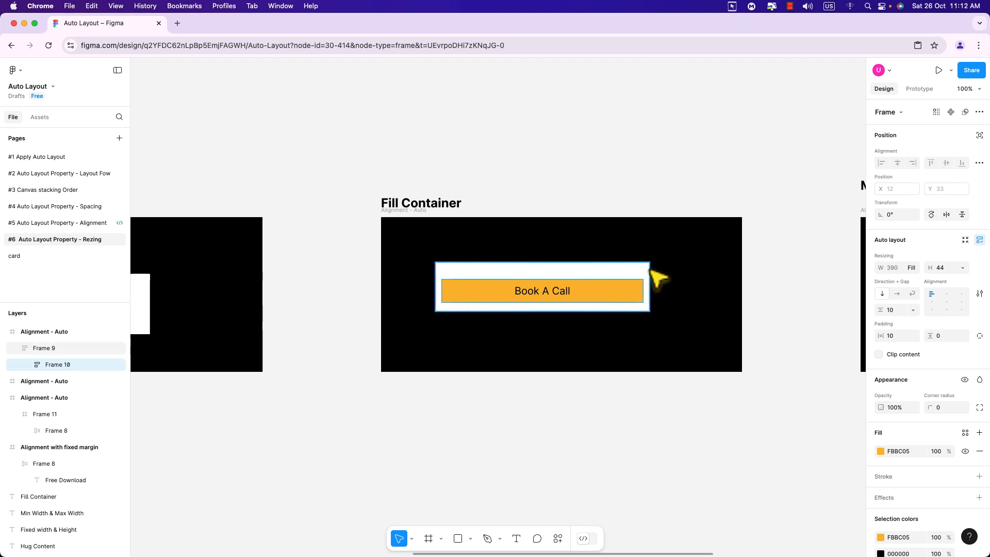
Widen the white container frame in the Fill Container example to about 434 so the button stretches with it.
{"action": "left_click", "coordinate": [656, 281]}
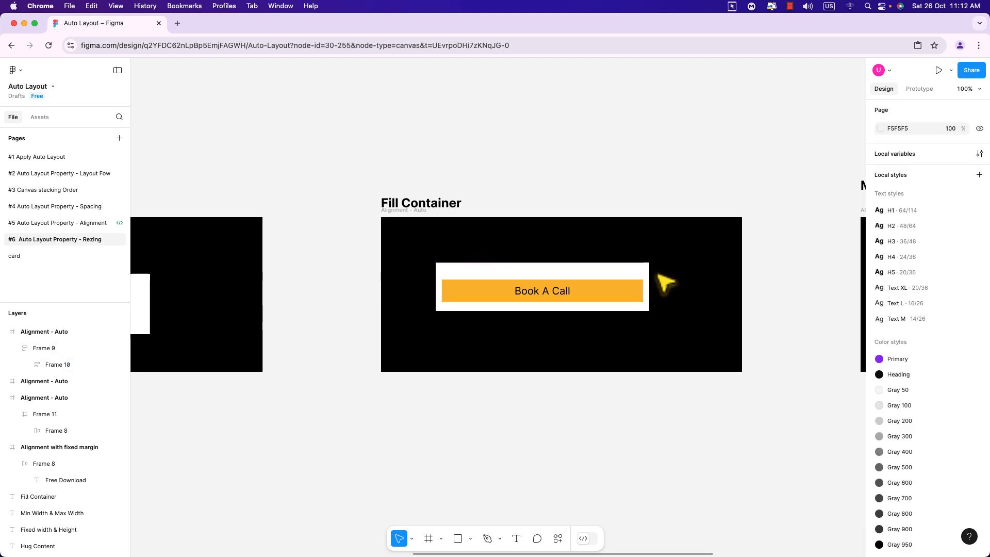
{"action": "left_click", "coordinate": [649, 273]}
{"action": "mouse_move", "coordinate": [648, 274]}
{"action": "left_mouse_down"}
{"action": "mouse_move", "coordinate": [484, 281]}
{"action": "mouse_move", "coordinate": [659, 283]}
{"action": "left_mouse_up"}
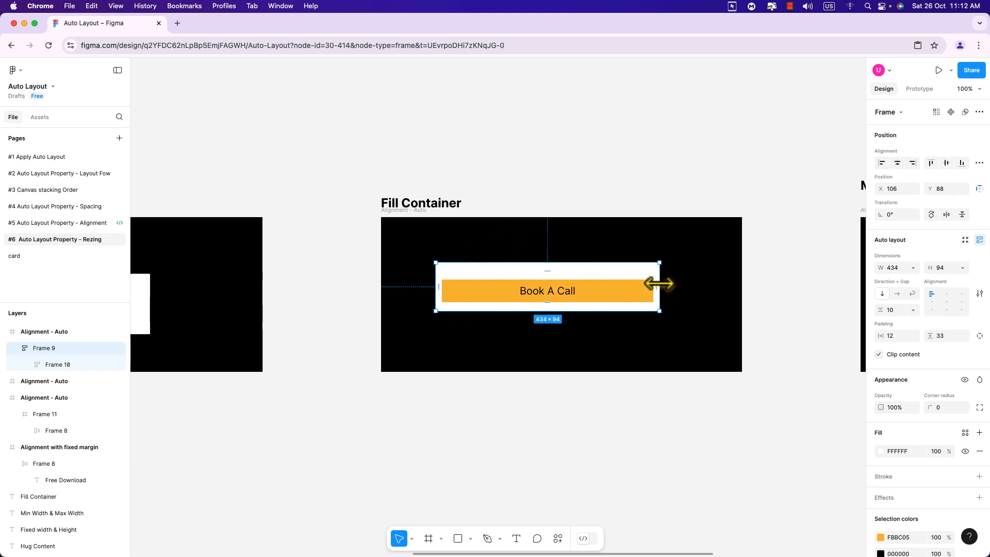
{"action": "left_click", "coordinate": [624, 259]}
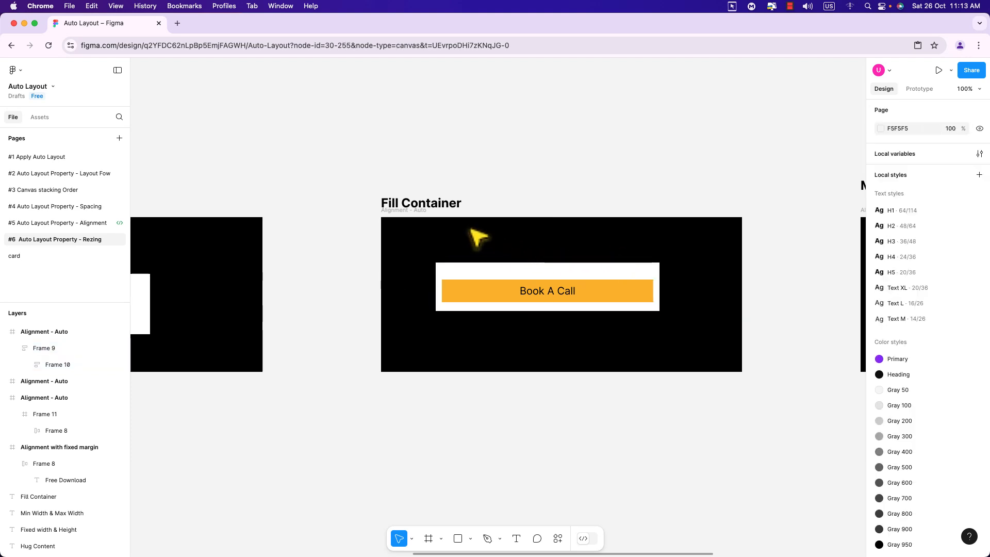
{"action": "left_click", "coordinate": [443, 205]}
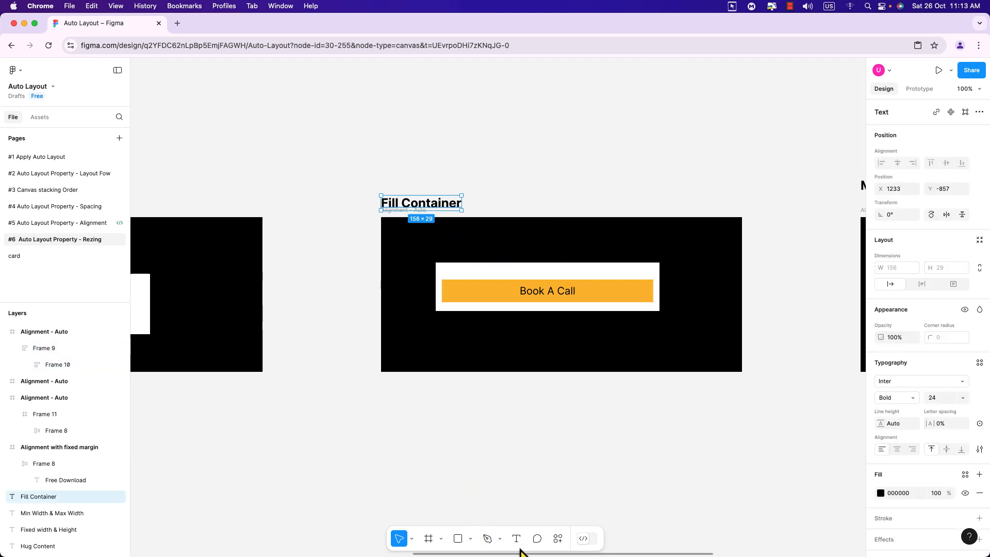
Add a min width of 160 to the white container frame in the Min Width & Max Width example.
{"action": "scroll", "coordinate": [552, 315], "scroll_direction": "right", "scroll_amount": 10}
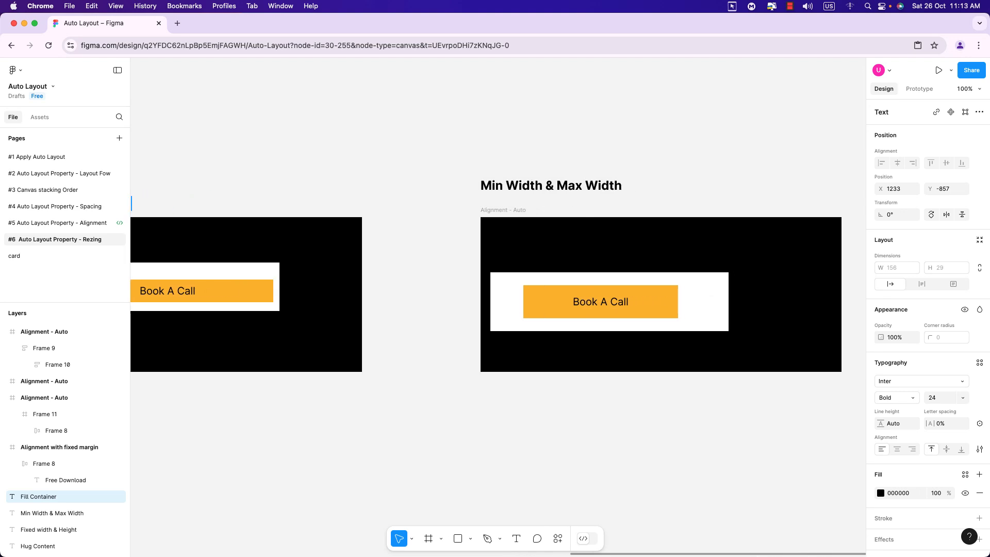
{"action": "left_click", "coordinate": [505, 190]}
{"action": "left_click", "coordinate": [555, 318]}
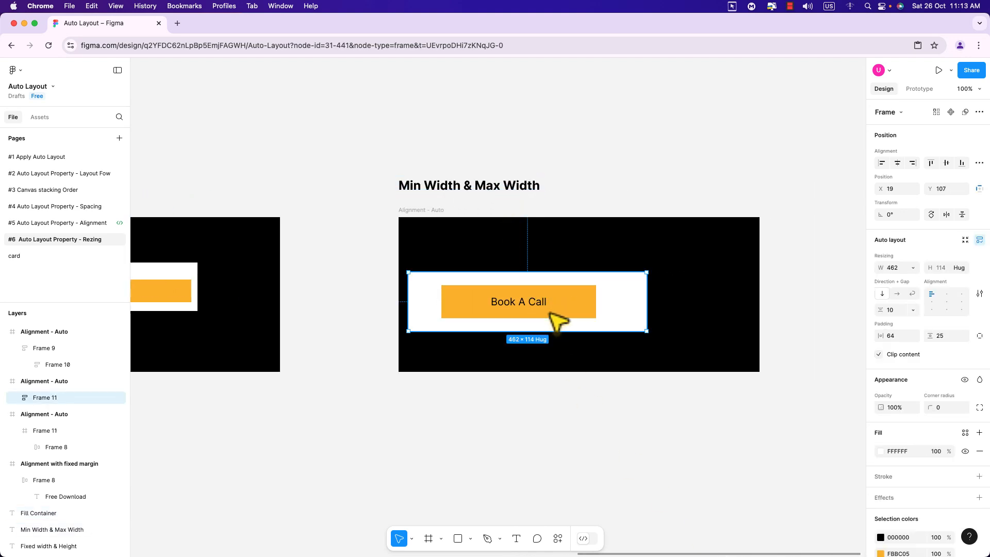
{"action": "left_click", "coordinate": [914, 271]}
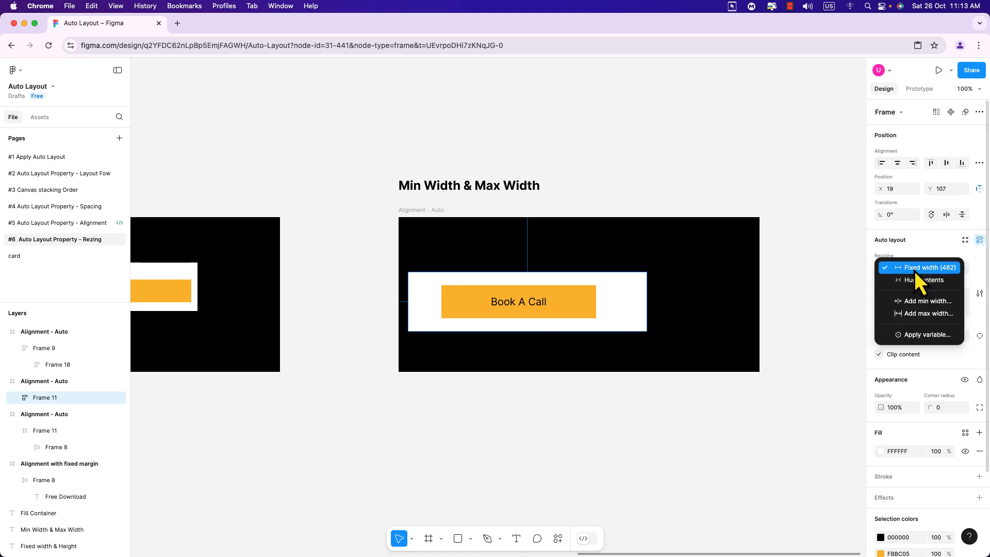
{"action": "left_click", "coordinate": [915, 304]}
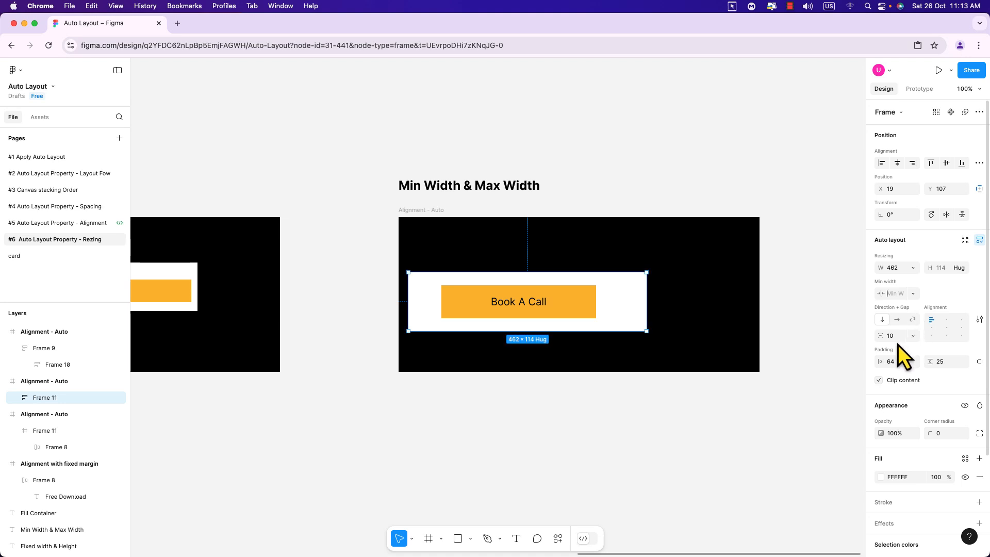
{"action": "left_click", "coordinate": [898, 295]}
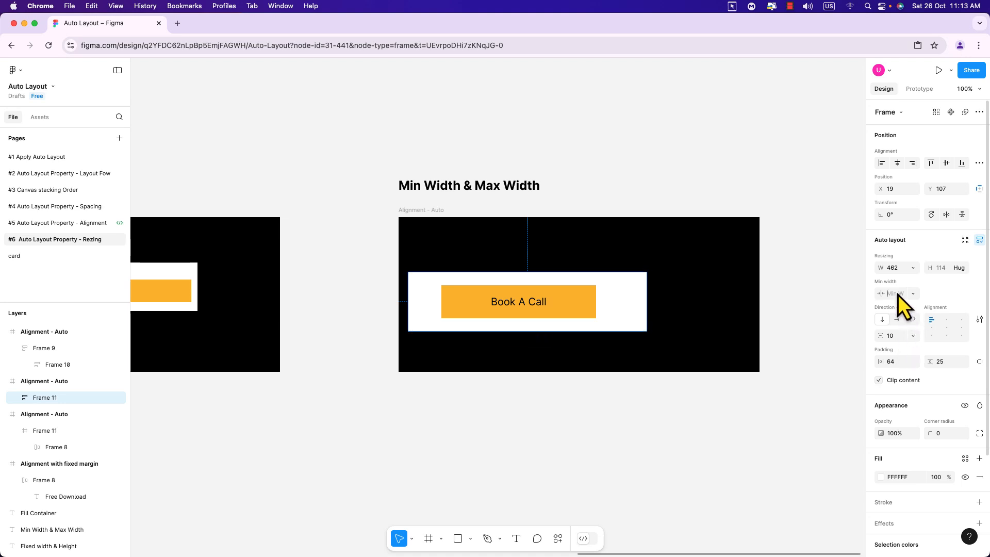
{"action": "type", "text": "160"}
{"action": "key", "text": "Return"}
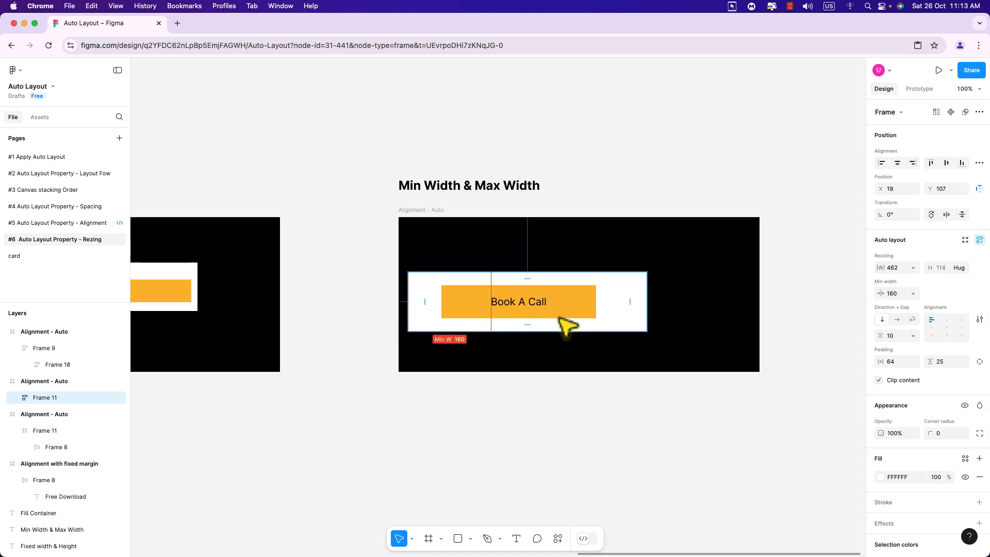
Check the width resizing options of the orange Book A Call button and widen its white container frame to about 568.
{"action": "left_click", "coordinate": [578, 316]}
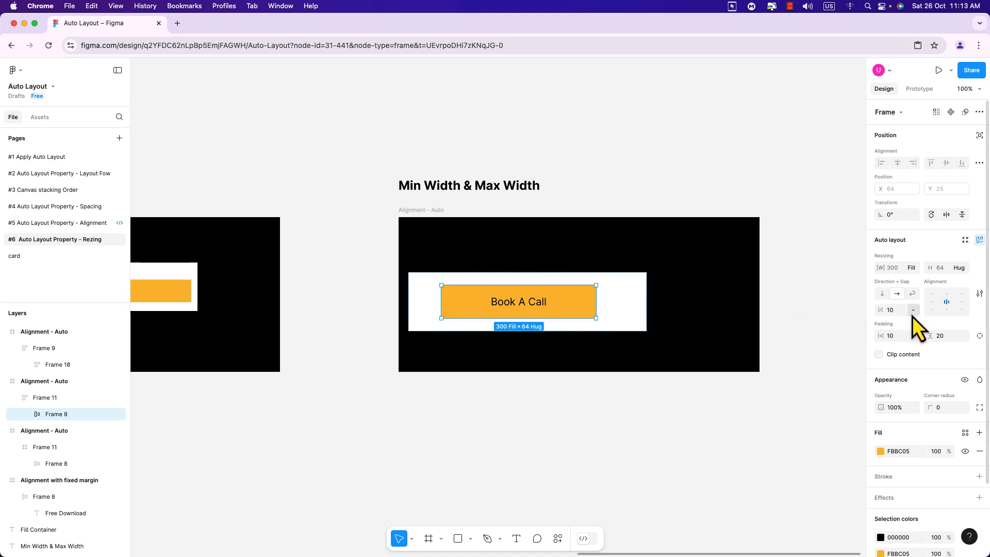
{"action": "left_click", "coordinate": [914, 271]}
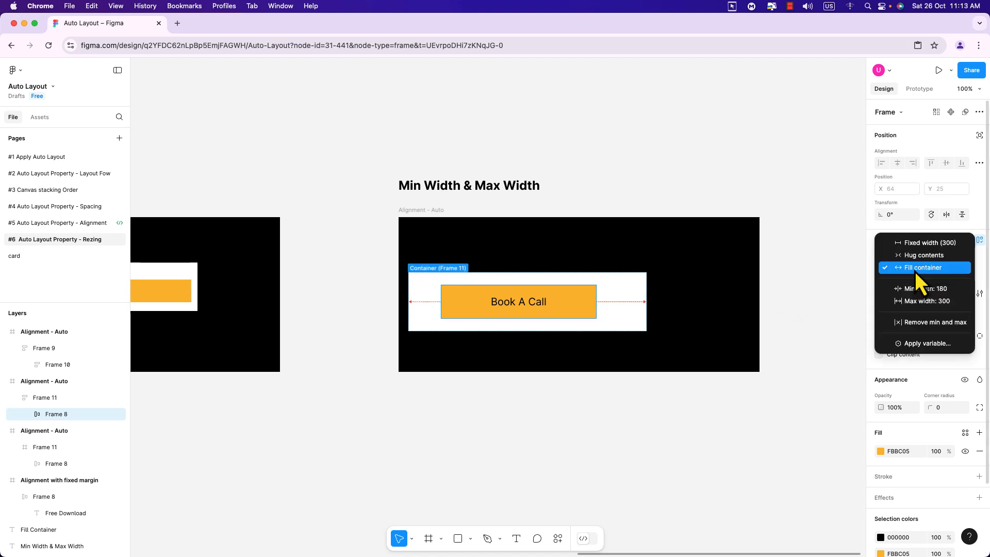
{"action": "left_click", "coordinate": [945, 305]}
{"action": "left_click", "coordinate": [639, 321]}
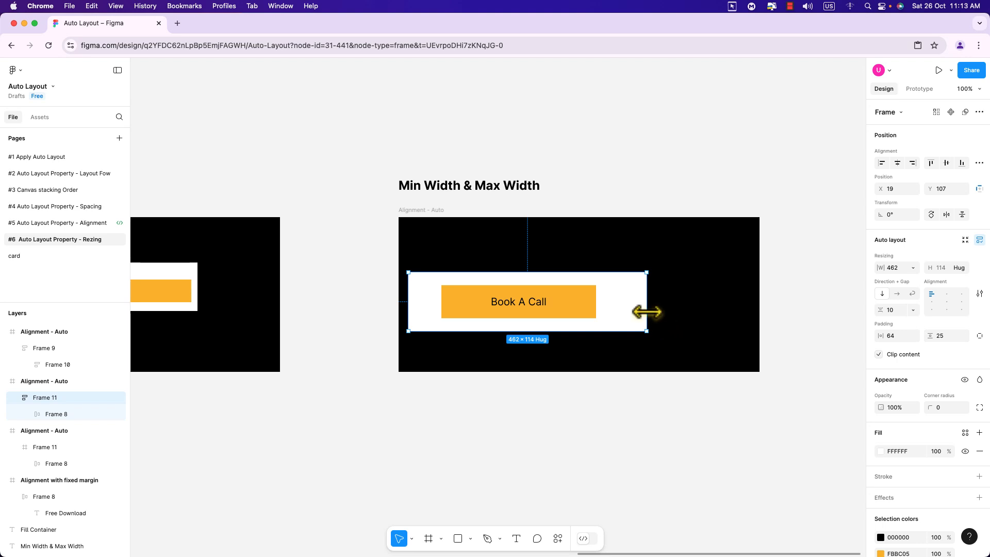
{"action": "left_click_drag", "start_coordinate": [647, 312], "coordinate": [710, 312]}
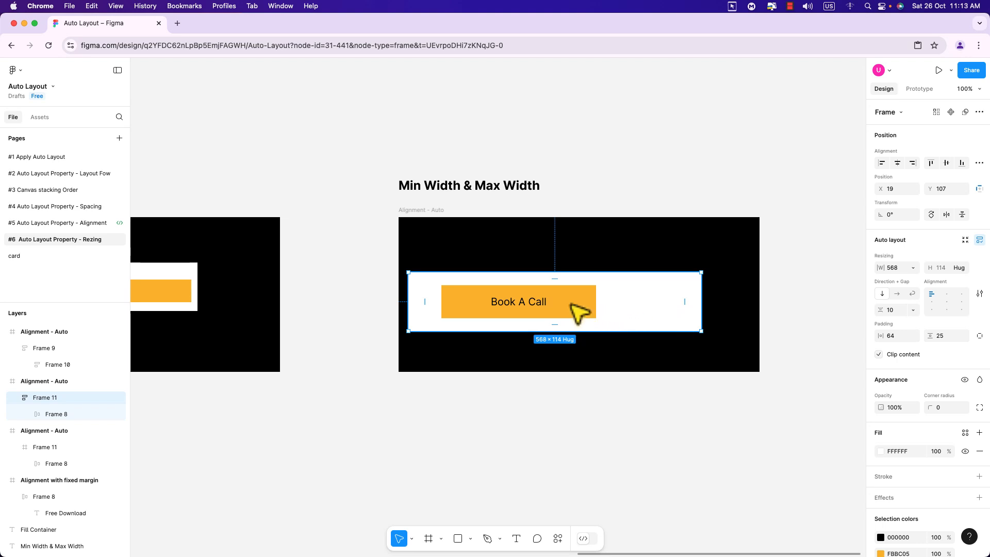
Open an empty max width entry for the white container frame and inspect the Book A Call button's min and max width limits.
{"action": "left_click", "coordinate": [914, 271]}
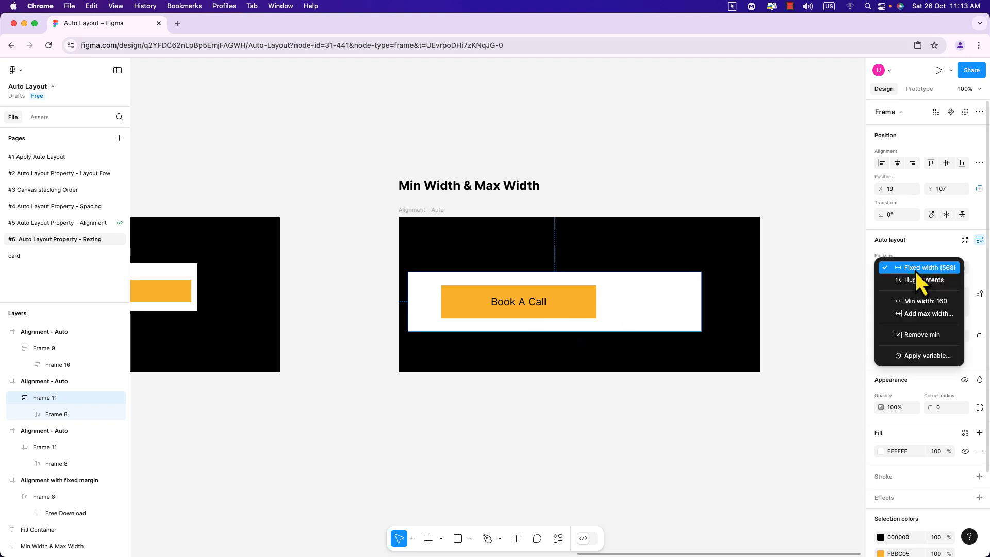
{"action": "left_click", "coordinate": [925, 315]}
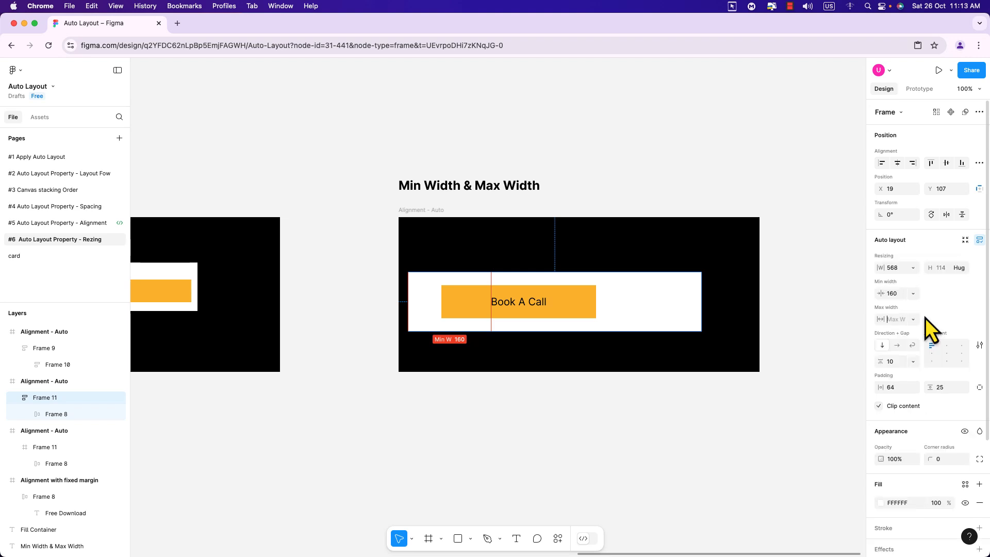
{"action": "left_click", "coordinate": [586, 303]}
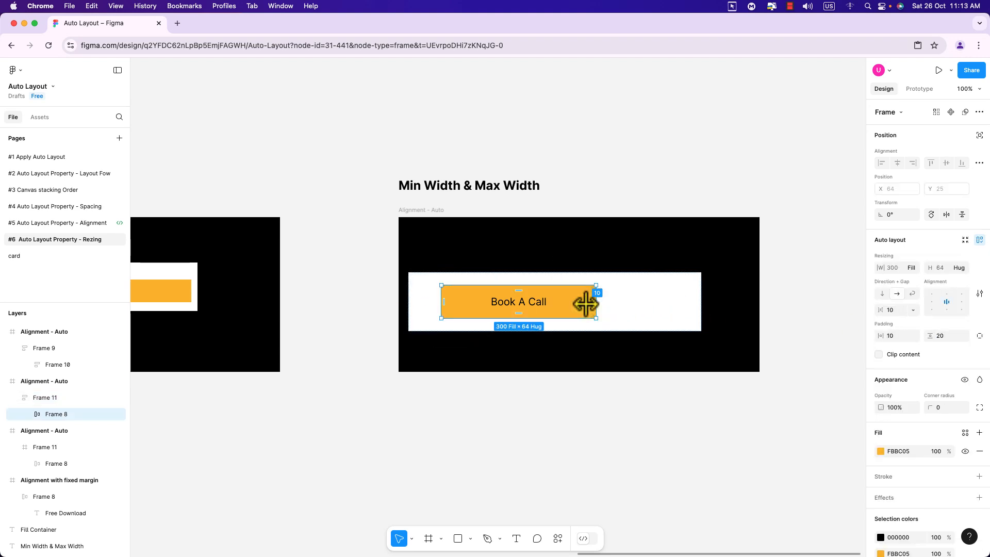
{"action": "left_click", "coordinate": [909, 271]}
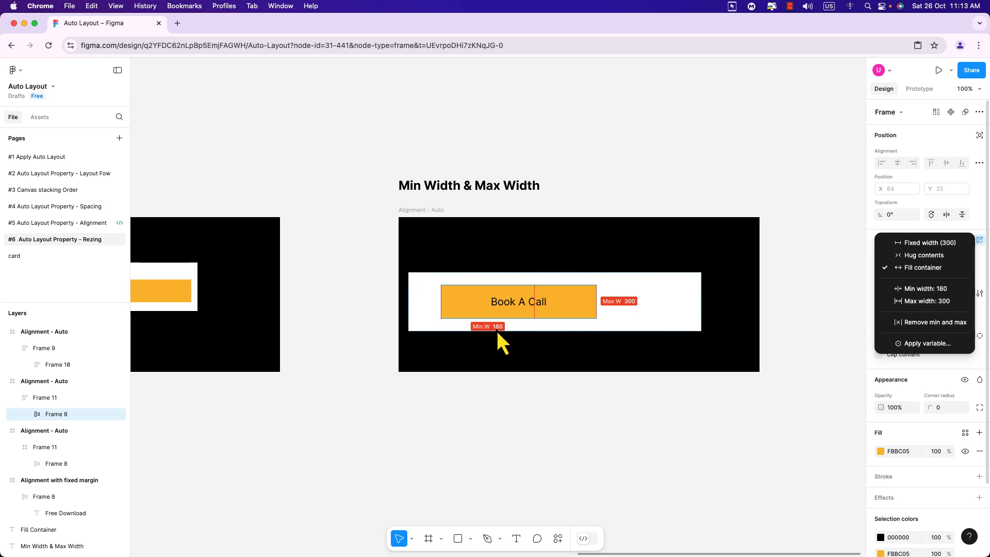
{"action": "left_click", "coordinate": [659, 329]}
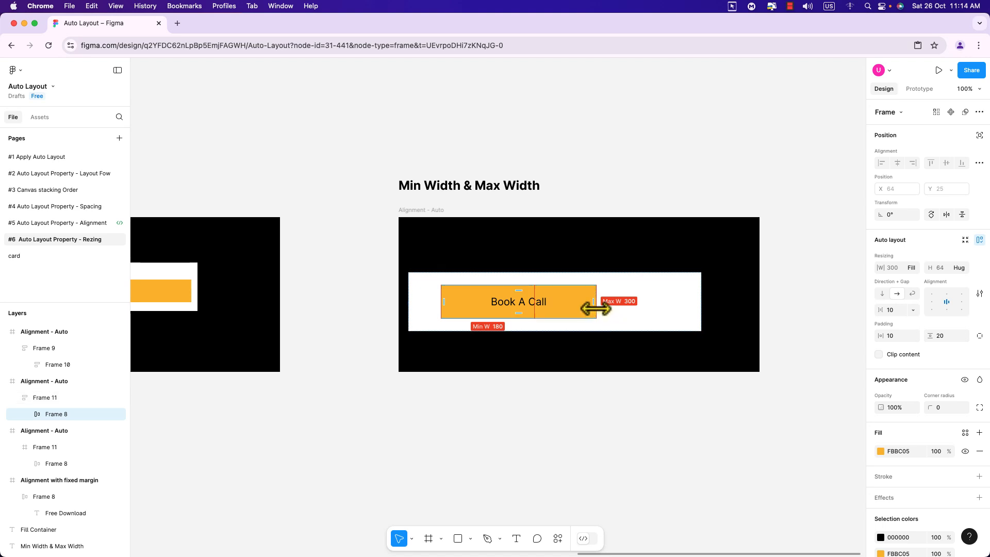
Narrow the white container frame in the Min Width & Max Width example to about 268.
{"action": "left_click", "coordinate": [719, 317]}
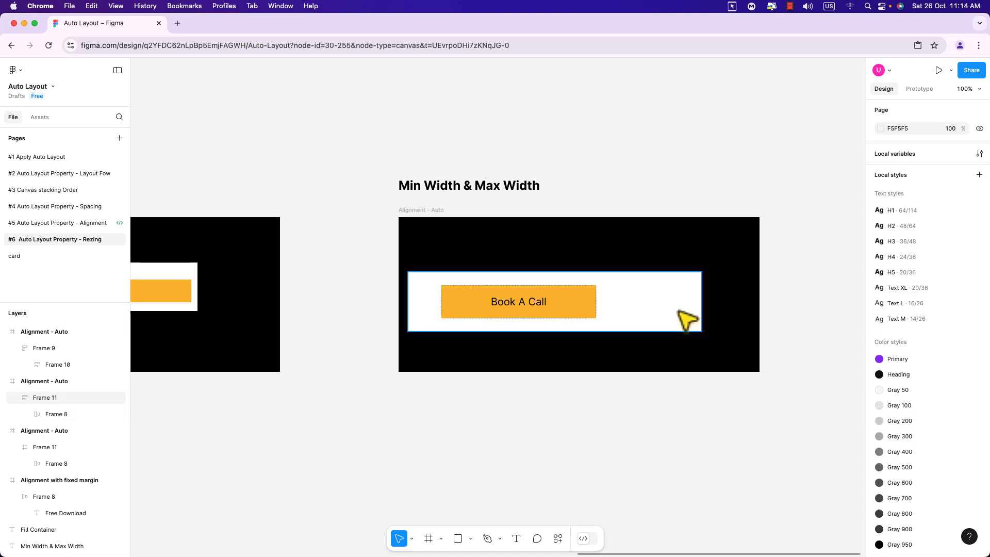
{"action": "left_click", "coordinate": [621, 313]}
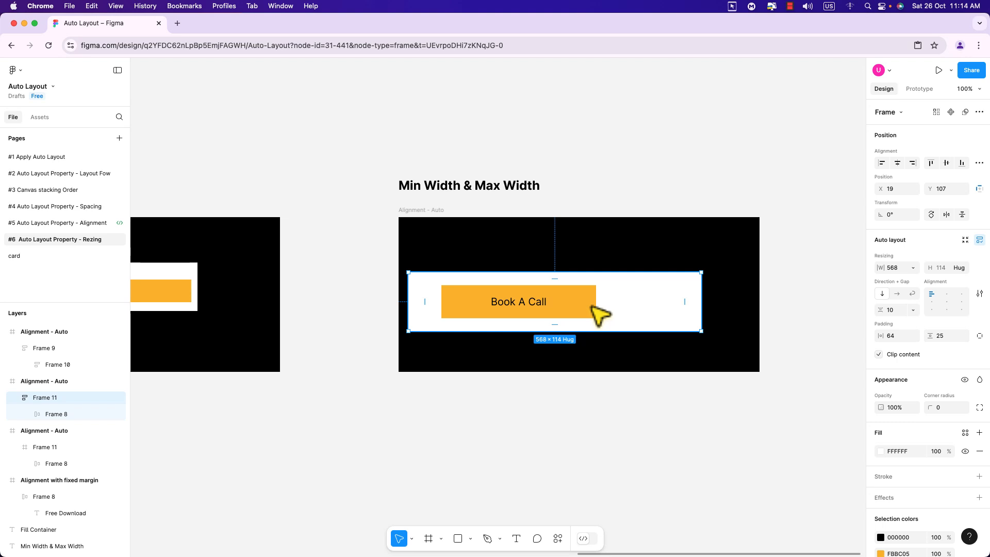
{"action": "left_click_drag", "start_coordinate": [700, 310], "coordinate": [548, 311]}
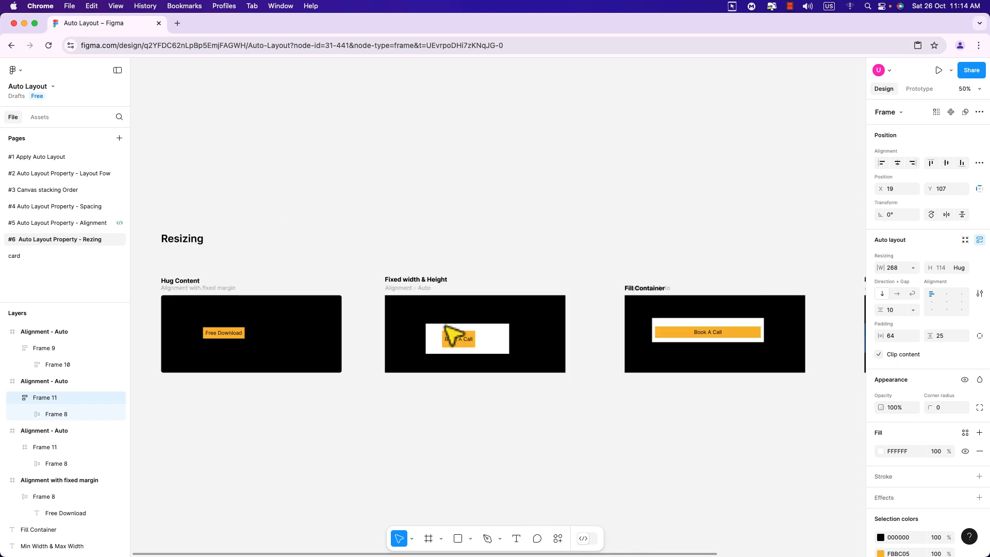
Switch to the card page and narrow the mountain trek card, Frame 36, to about 401 wide.
{"action": "scroll", "coordinate": [412, 190], "scroll_direction": "down", "scroll_amount": 3}
{"action": "scroll", "coordinate": [420, 198], "scroll_direction": "up", "scroll_amount": 2}
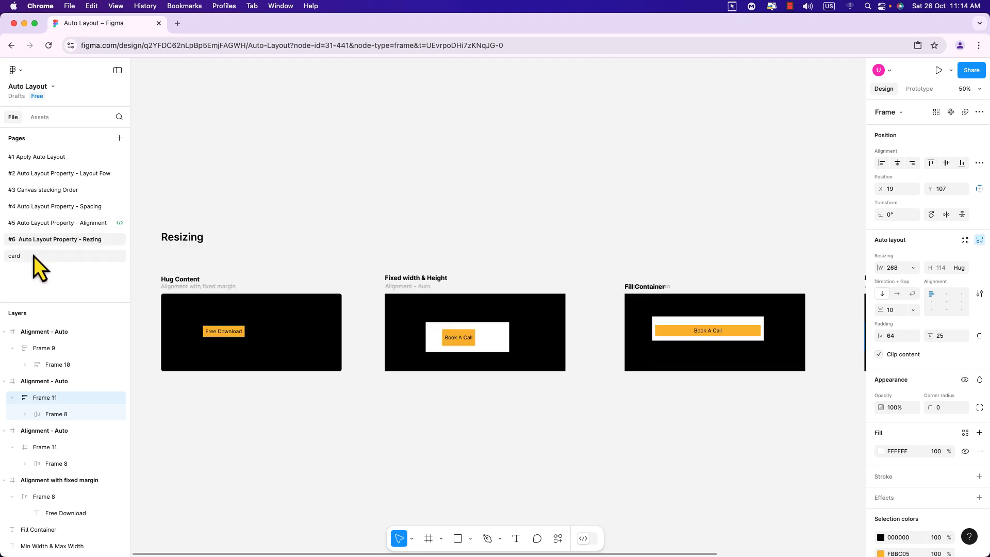
{"action": "left_click", "coordinate": [33, 256]}
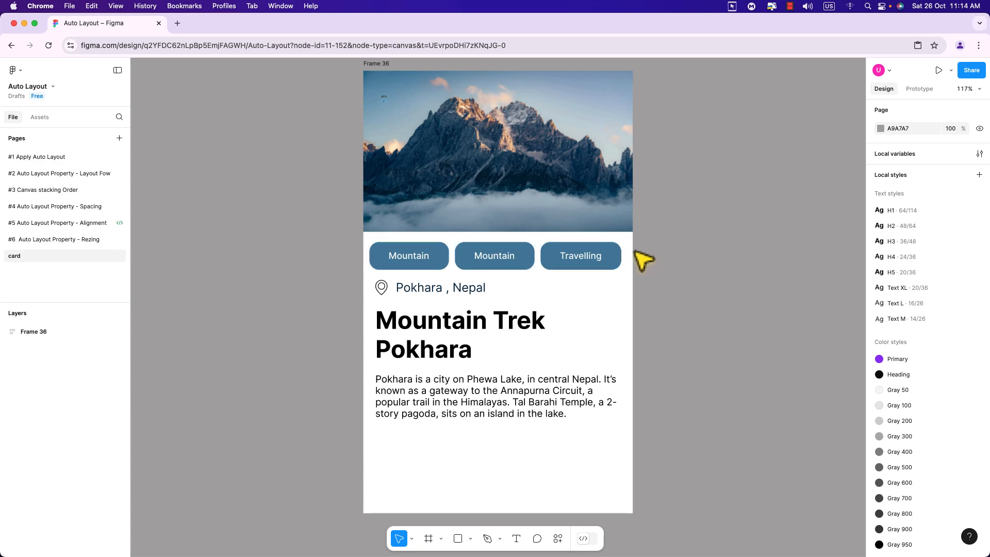
{"action": "left_click", "coordinate": [378, 75]}
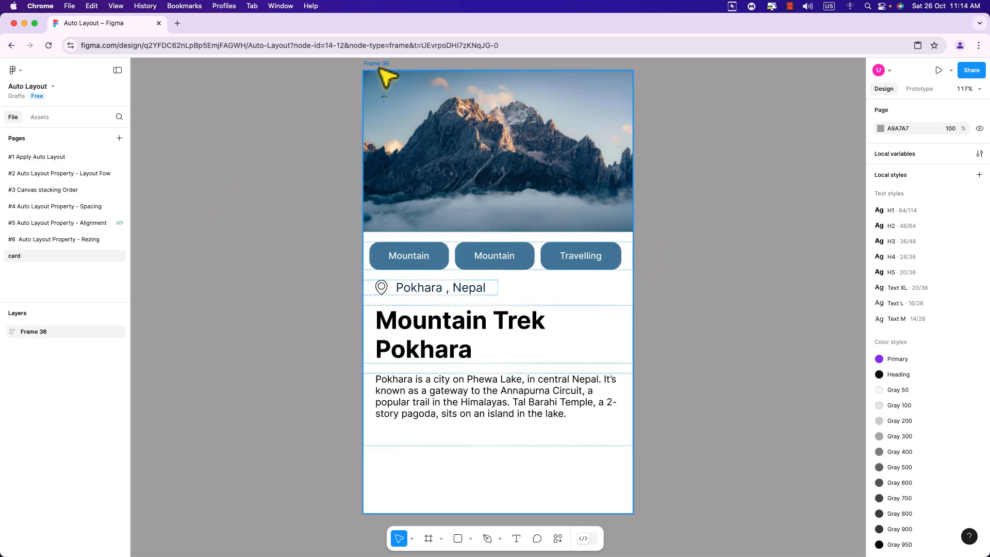
{"action": "left_click_drag", "start_coordinate": [632, 274], "coordinate": [604, 293]}
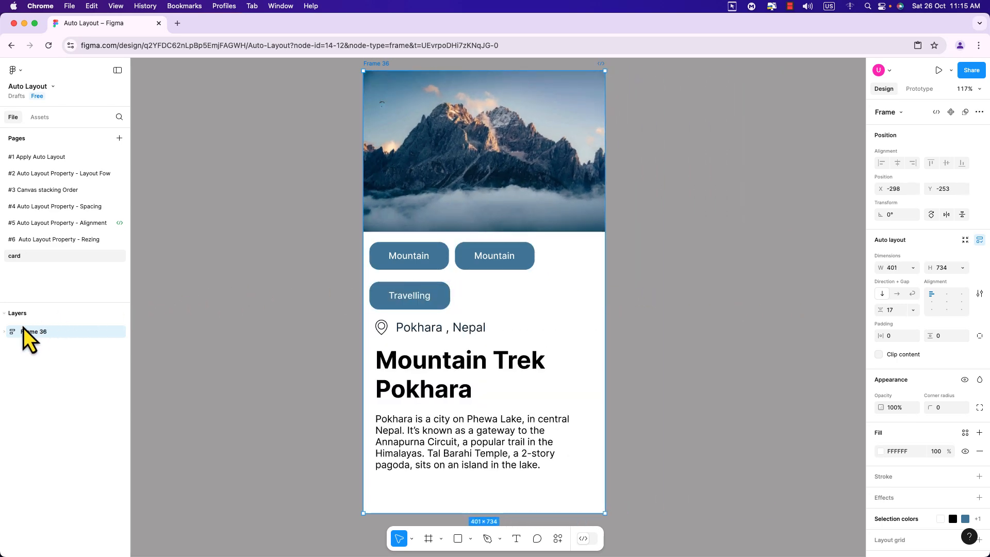
Expand the layers of Frame 36 and check the width resizing options of the description text frame, Frame 37.
{"action": "left_click", "coordinate": [7, 333]}
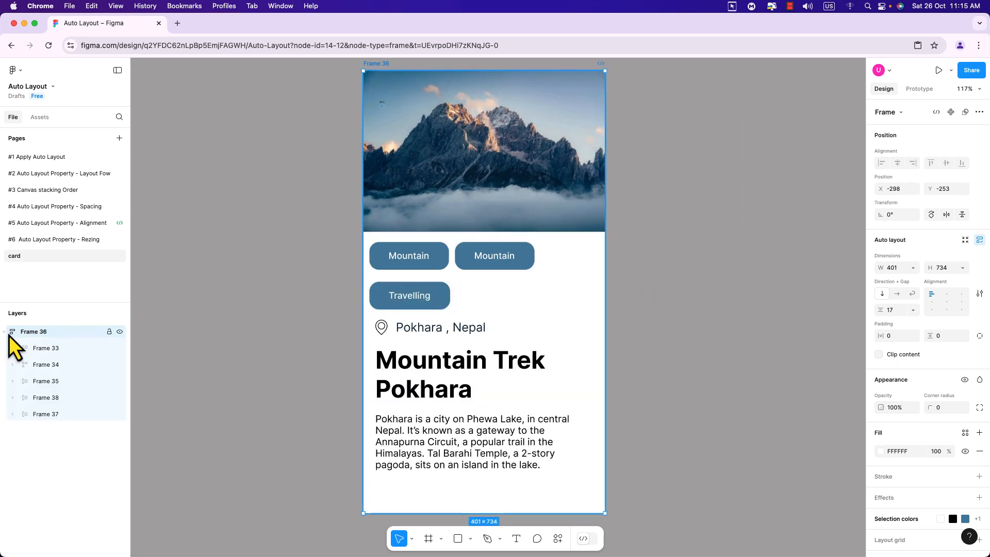
{"action": "left_click", "coordinate": [46, 414]}
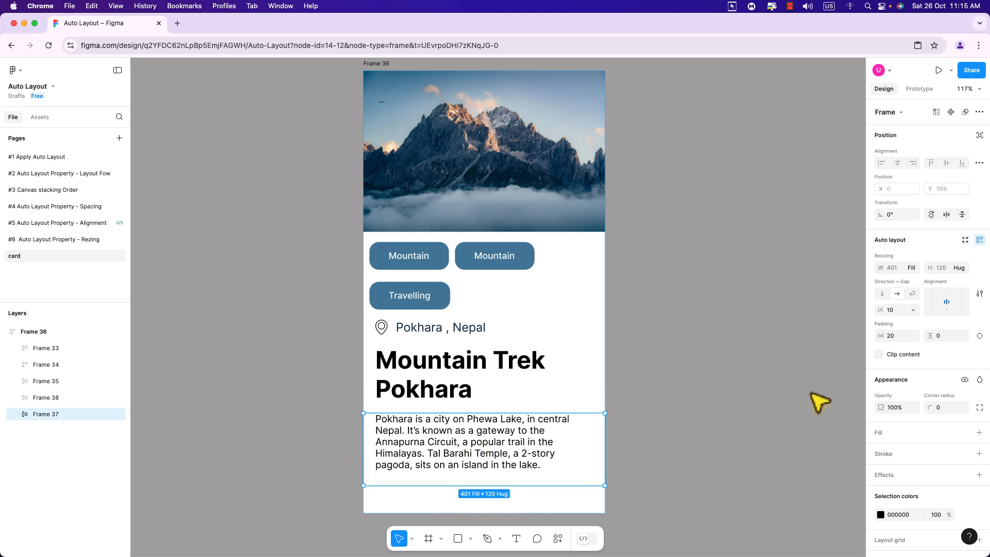
{"action": "left_click", "coordinate": [914, 274]}
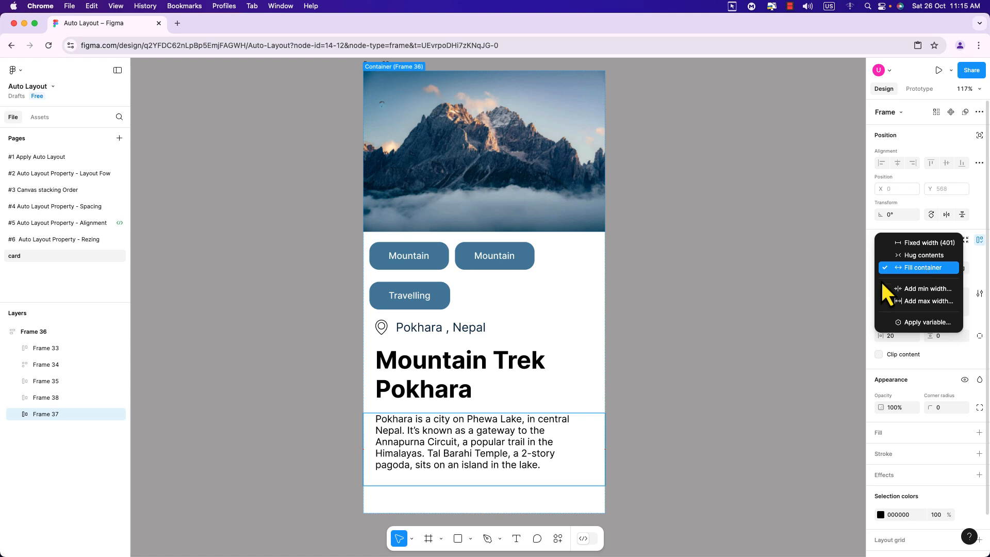
{"action": "left_click", "coordinate": [532, 370]}
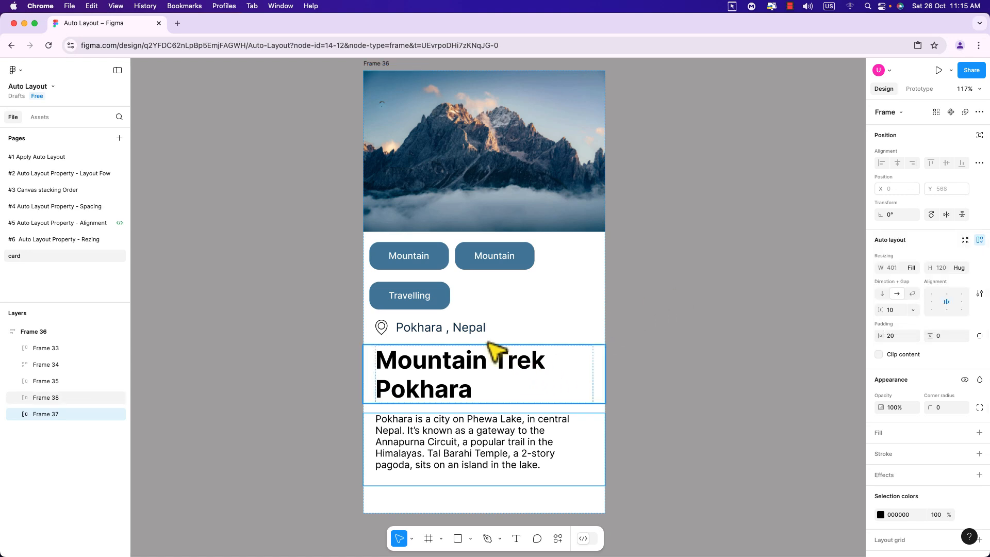
Check the width resizing options and layout direction of the tag row, Frame 34, without changing them.
{"action": "left_click", "coordinate": [445, 301]}
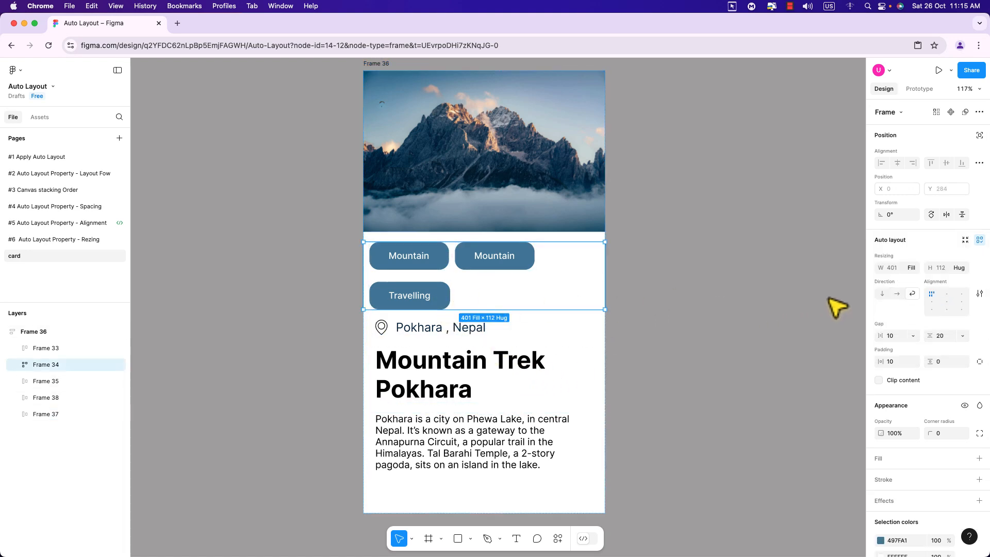
{"action": "left_click", "coordinate": [917, 270]}
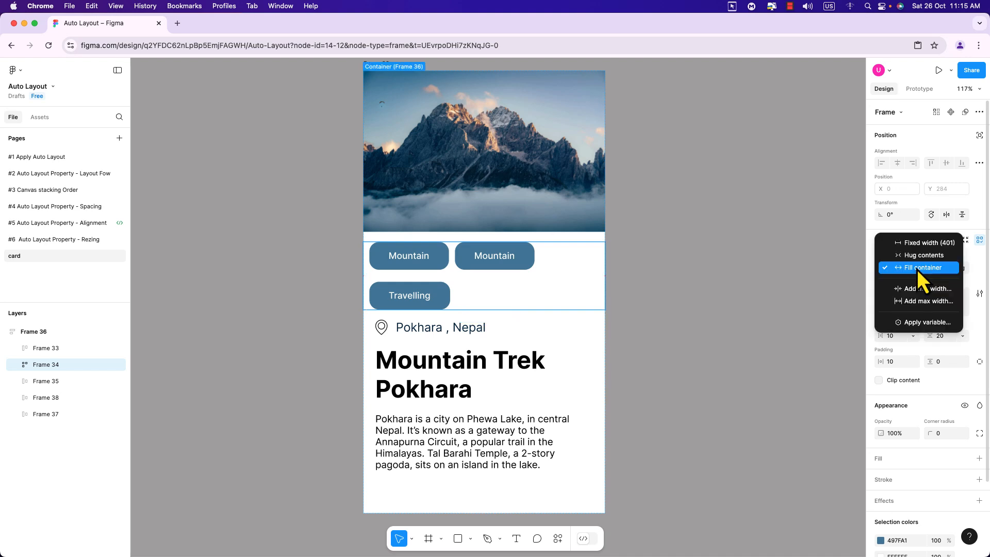
{"action": "left_click", "coordinate": [940, 385]}
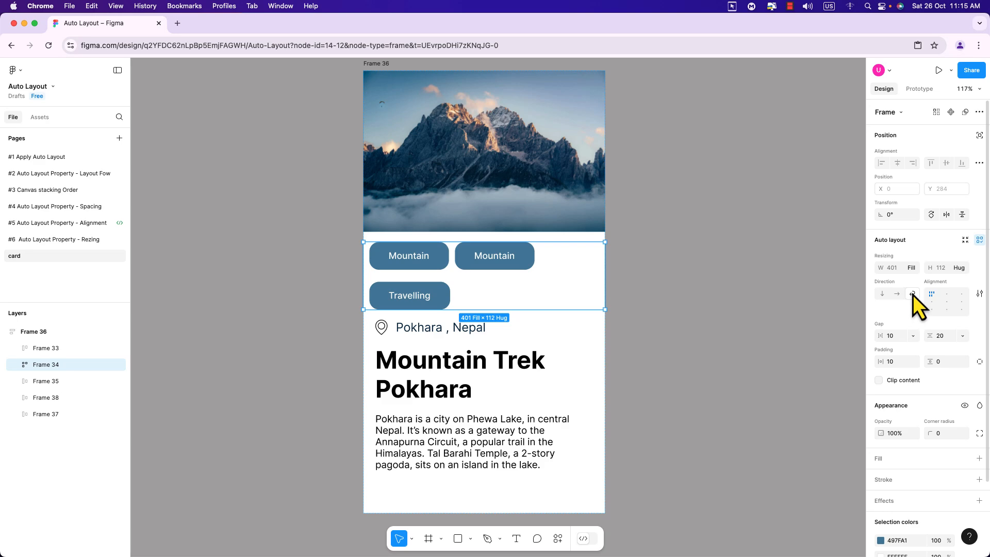
Widen the card, Frame 36, to about 432 and check the width resizing options of its mountain image frame.
{"action": "left_click", "coordinate": [606, 334]}
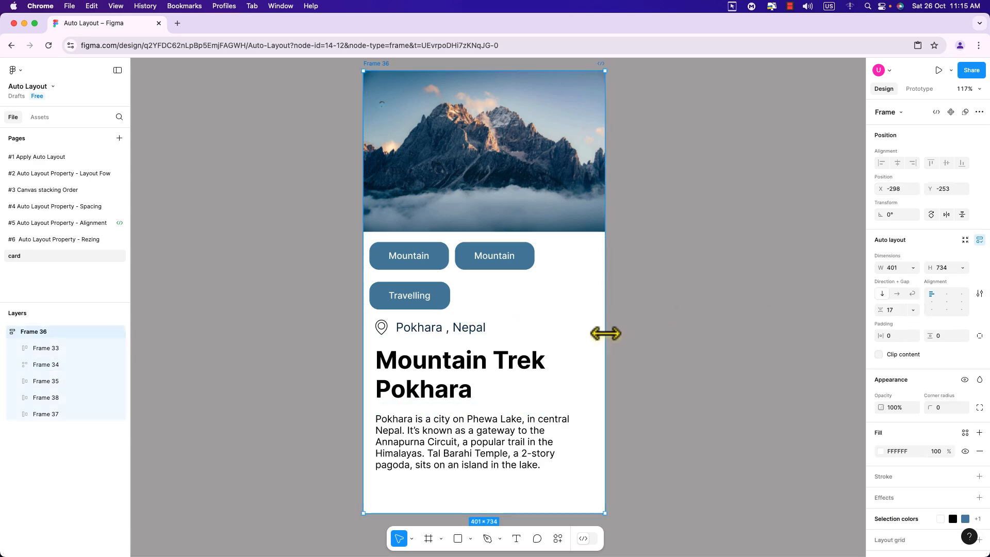
{"action": "mouse_move", "coordinate": [606, 334]}
{"action": "left_mouse_down"}
{"action": "mouse_move", "coordinate": [516, 327]}
{"action": "mouse_move", "coordinate": [639, 333]}
{"action": "mouse_move", "coordinate": [624, 334]}
{"action": "left_mouse_up"}
{"action": "left_click", "coordinate": [540, 157]}
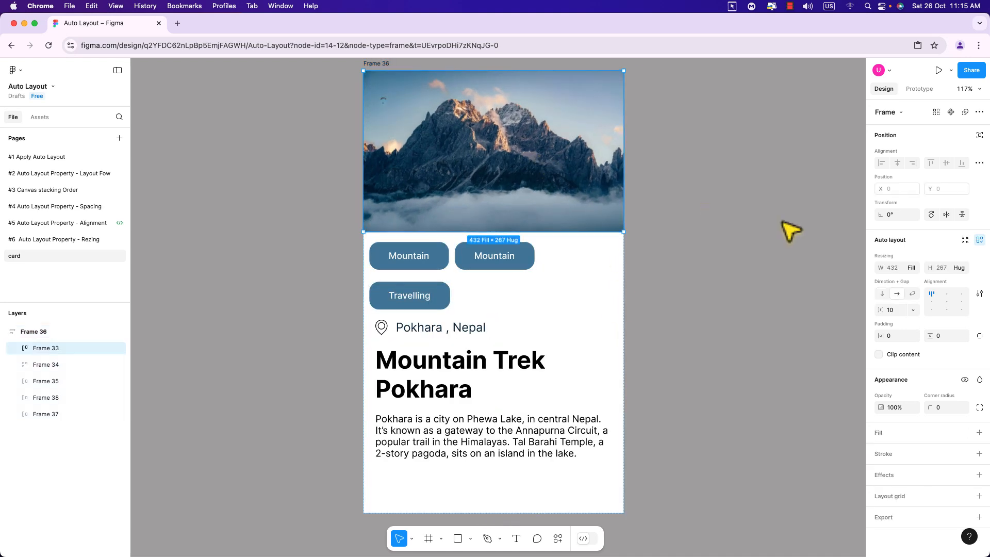
{"action": "left_click", "coordinate": [912, 271]}
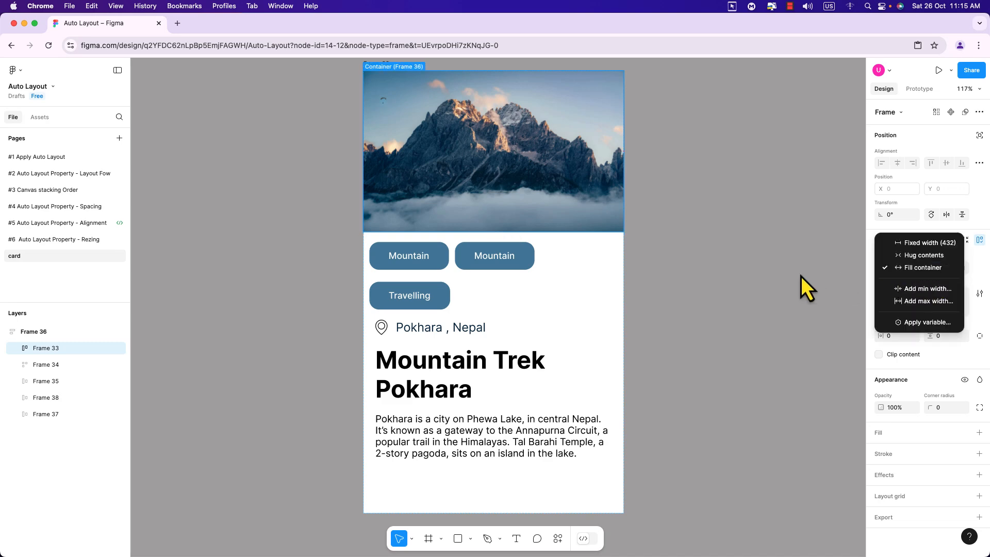
{"action": "left_click", "coordinate": [763, 294]}
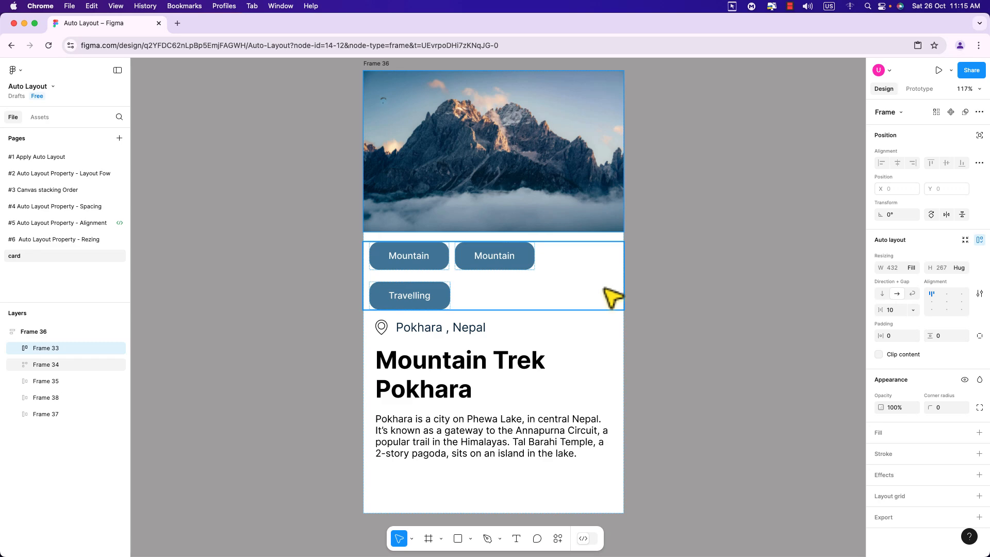
{"action": "left_click", "coordinate": [679, 297]}
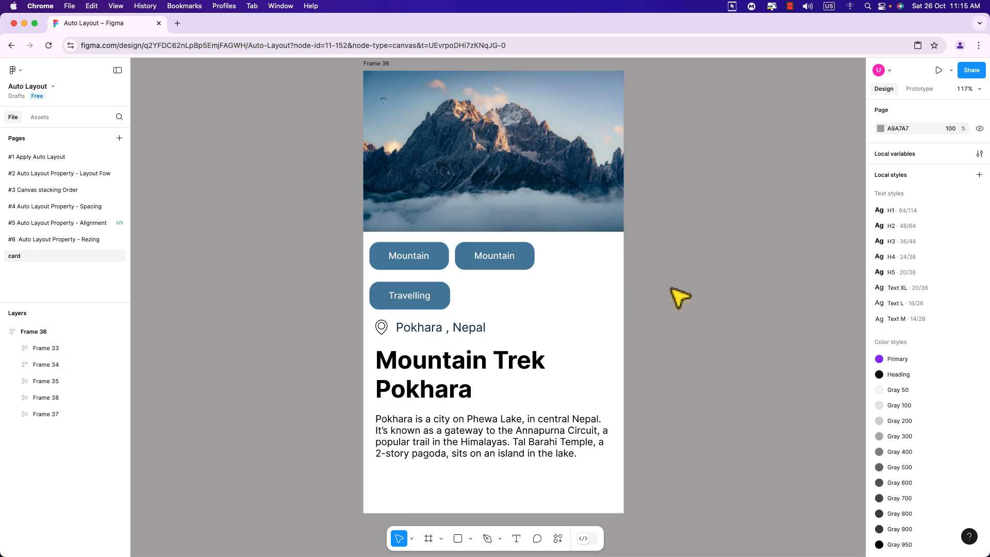